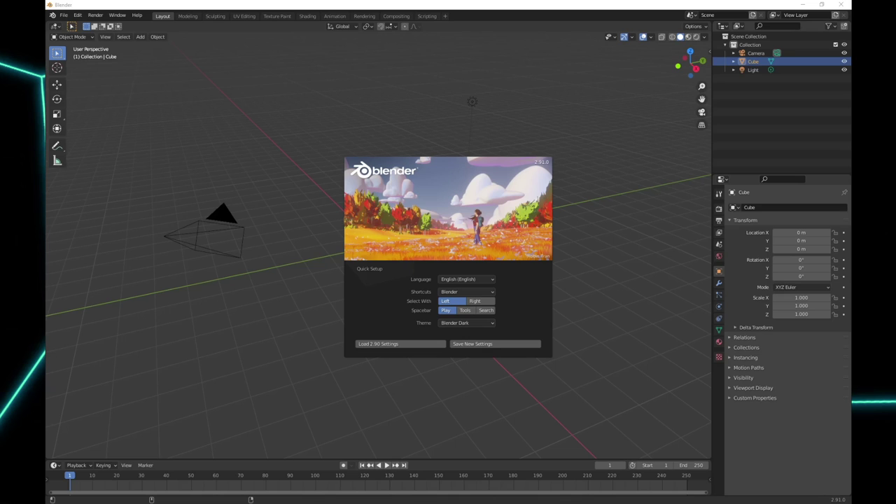
Step: Dismiss the startup splash screen to reach the default scene with the cube
left_click(619, 293)
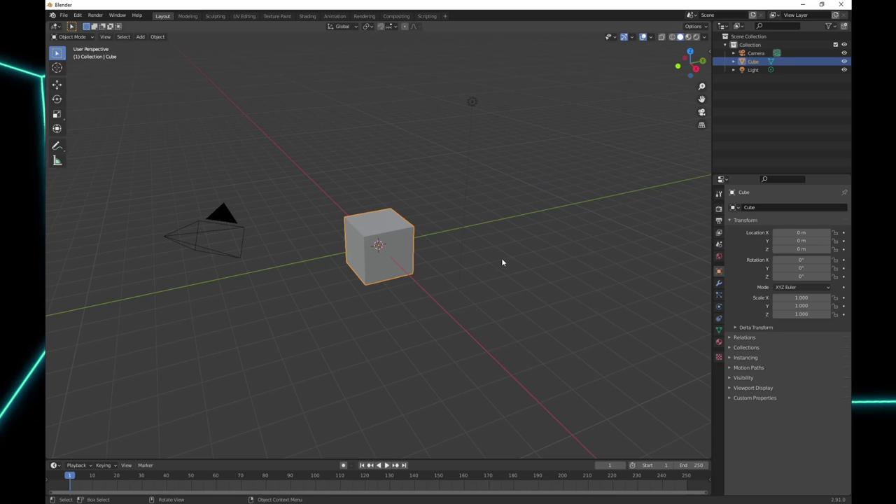
middle_click_drag(490, 238, 455, 245)
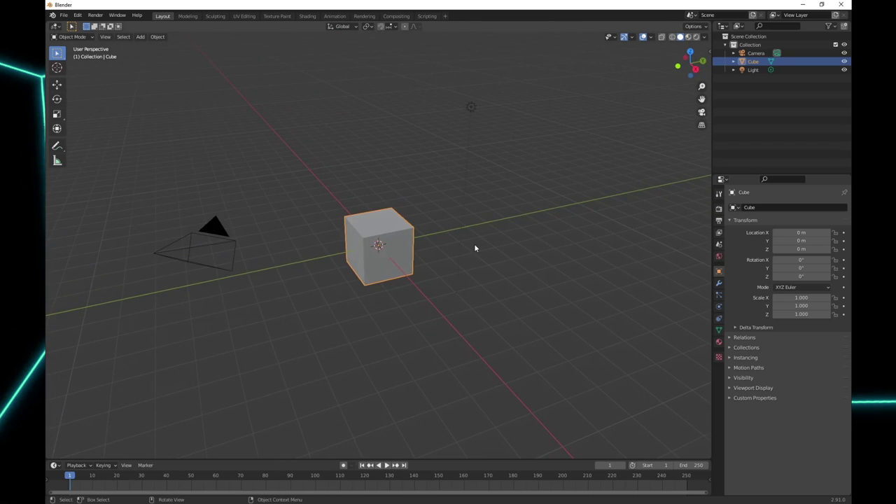
scroll(474, 246, "down", 6)
scroll(452, 269, "up", 8)
scroll(411, 268, "down", 5)
scroll(410, 268, "up", 4)
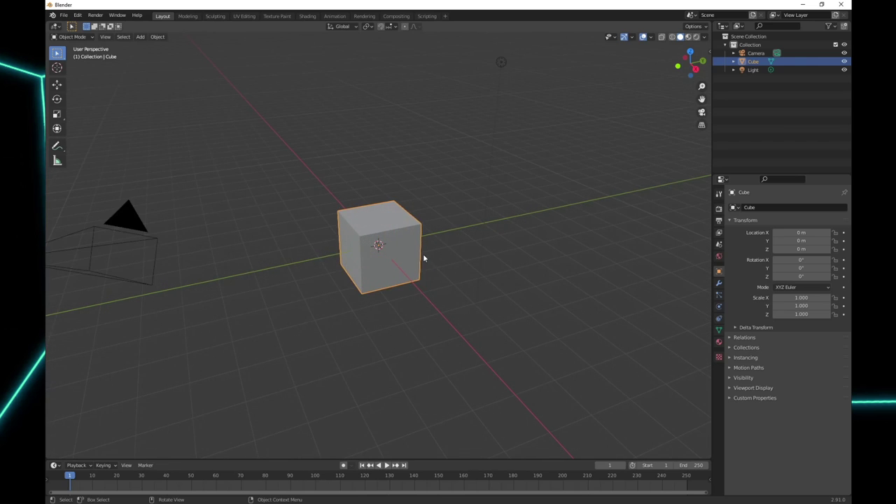
scroll(420, 258, "down", 2)
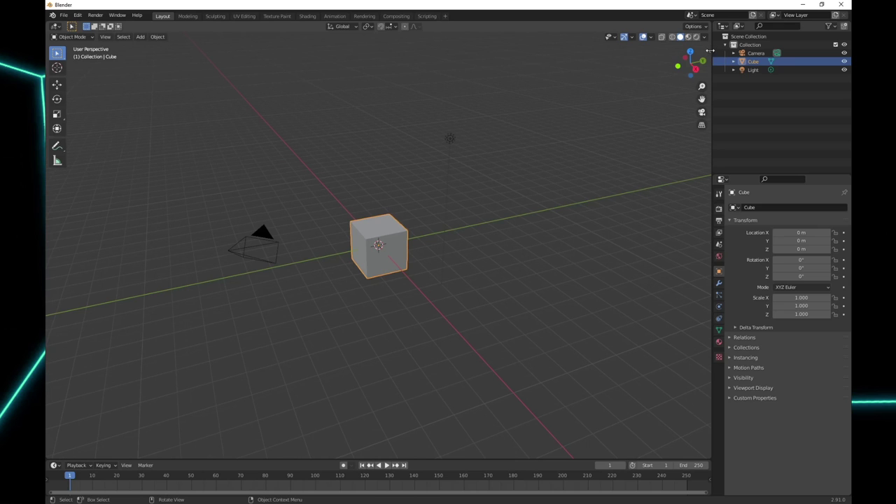
Step: Show the 3D viewport's sidebar, and put the cube in Edit Mode with its median coordinates displayed in global space
left_click(708, 50)
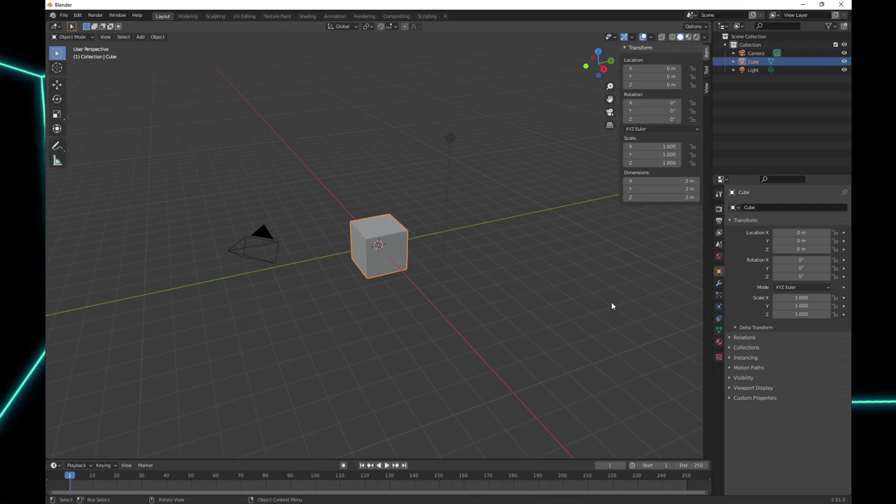
key("Tab")
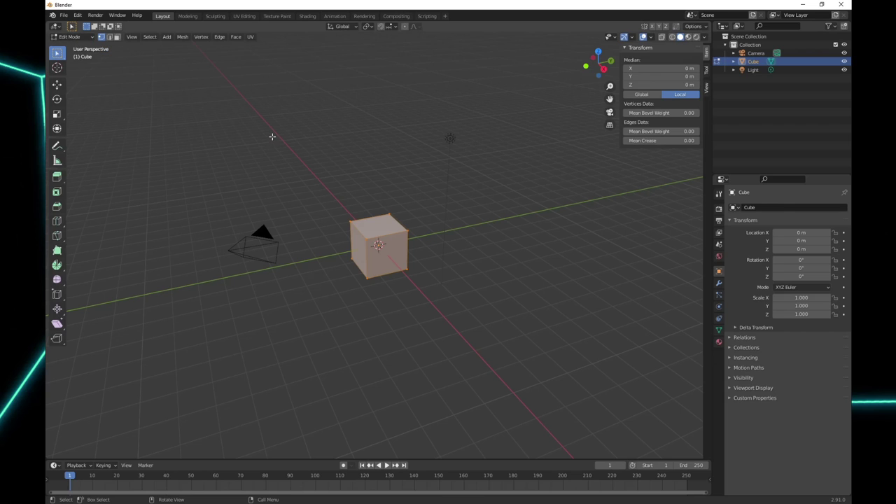
left_click(650, 96)
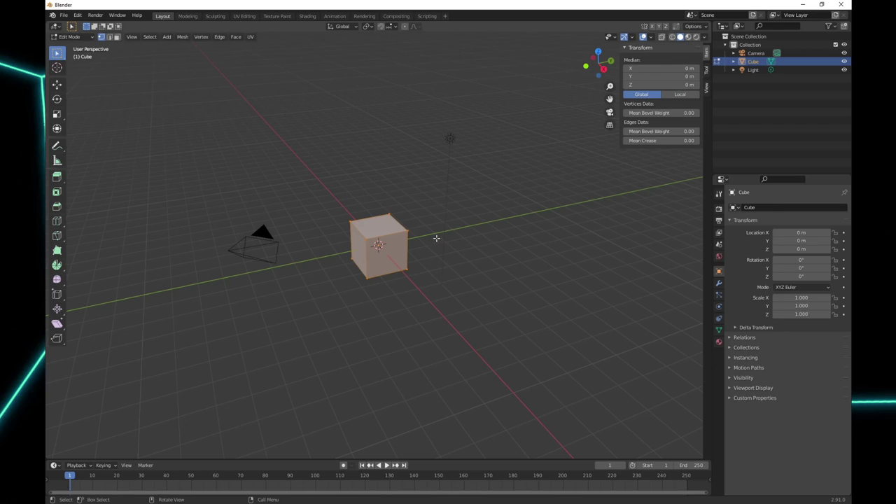
Step: Turn on X-ray display and show the cube's face normals at size 3, leaving no geometry selected
left_click(662, 37)
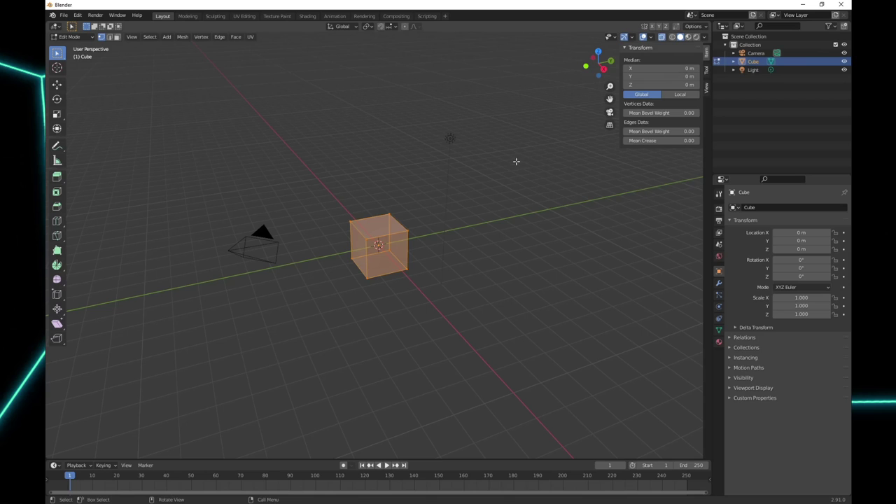
left_click(651, 39)
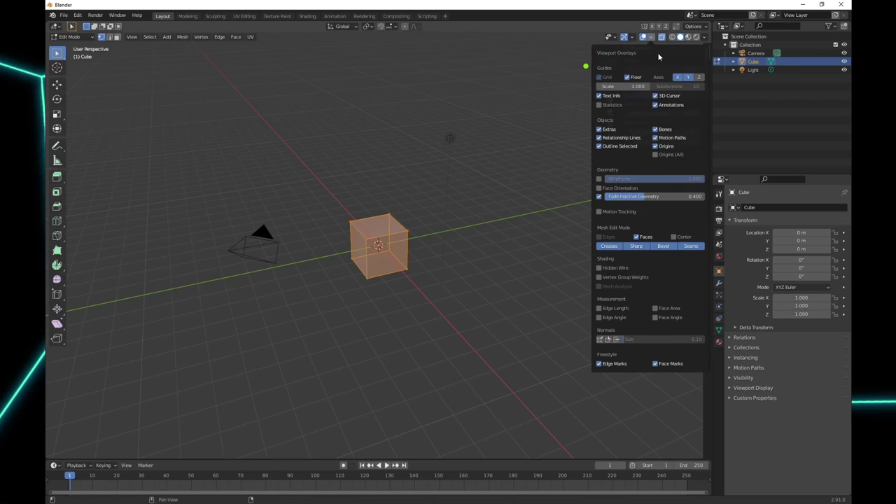
left_click(616, 340)
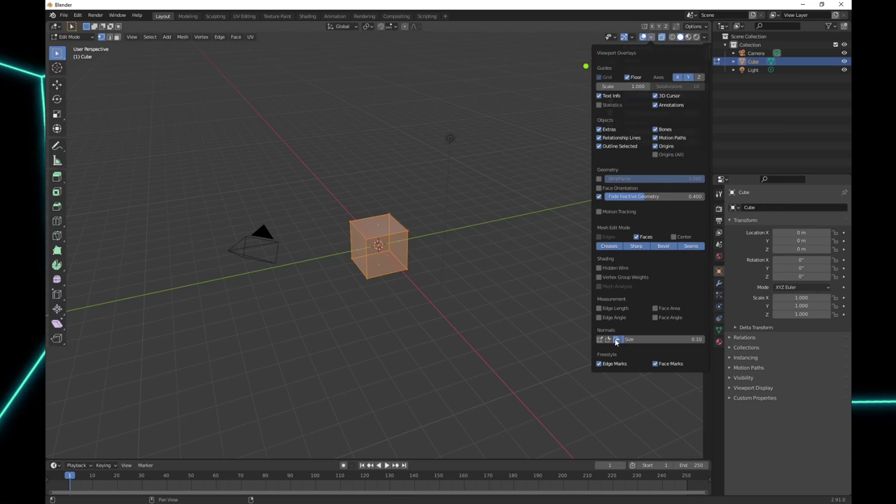
left_click(688, 339)
type("3")
key("Return")
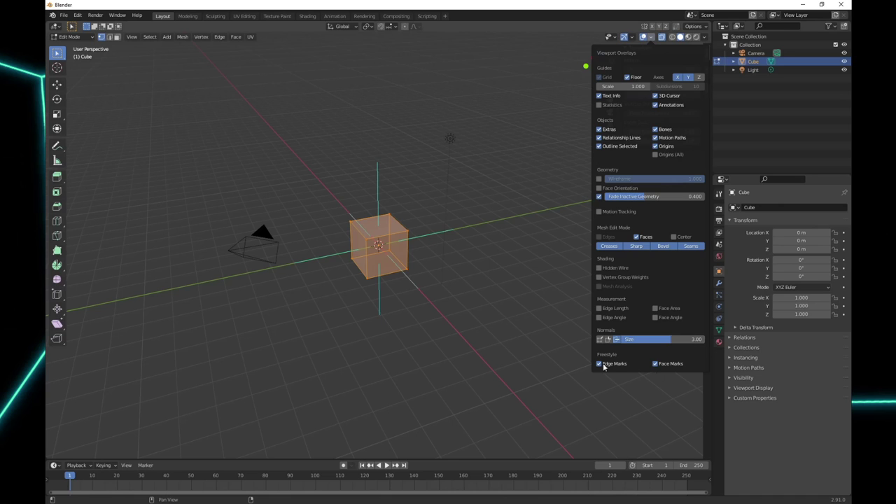
left_click(514, 195)
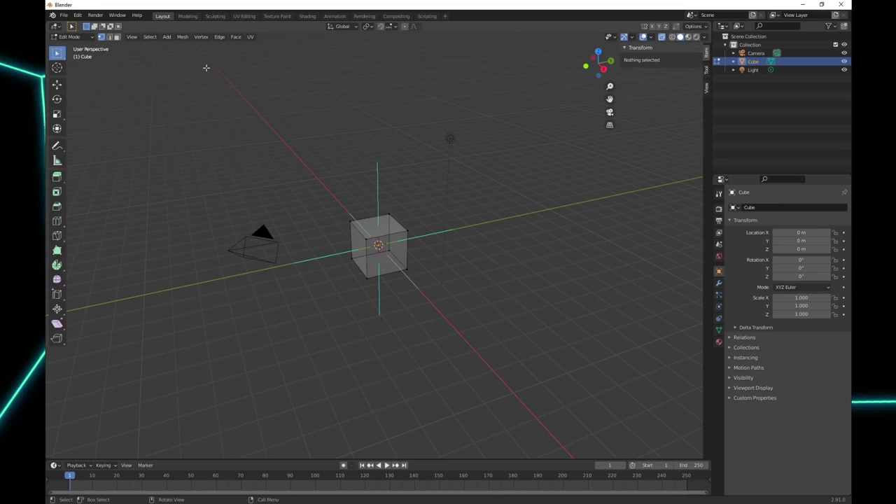
Step: Split the 3D viewport into a quad view with top, front, right and perspective views
left_click(132, 37)
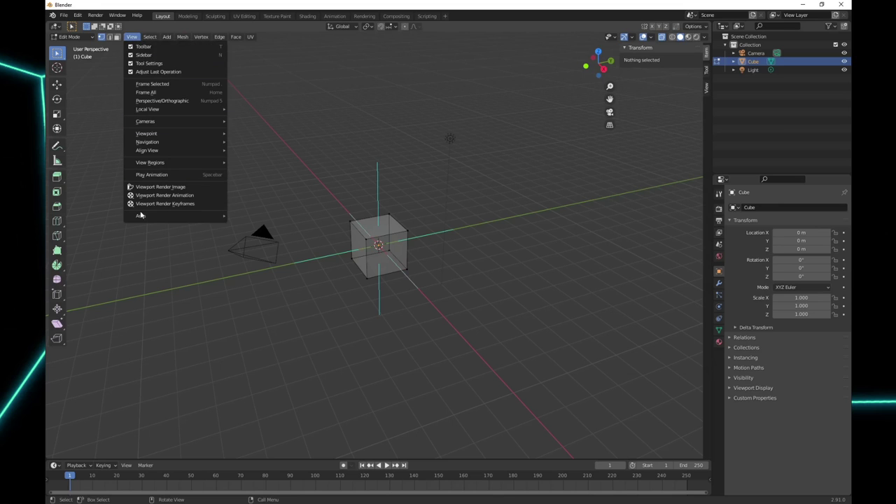
mouse_move(141, 219)
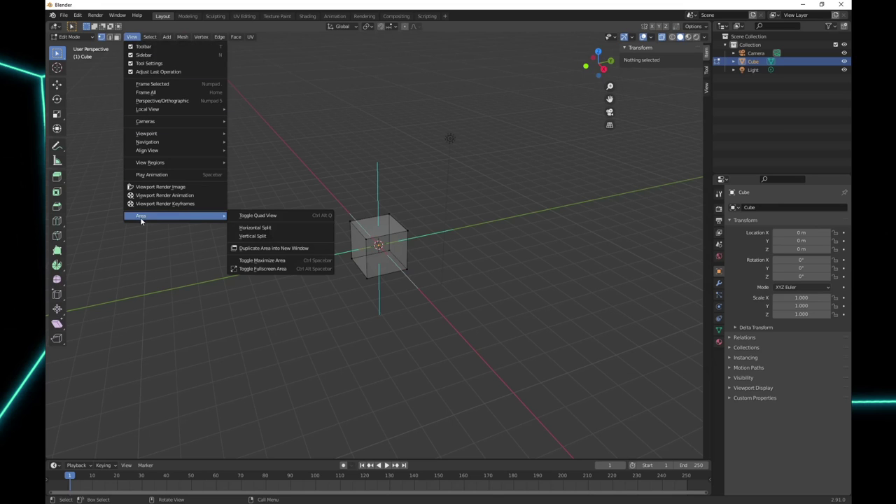
left_click(291, 217)
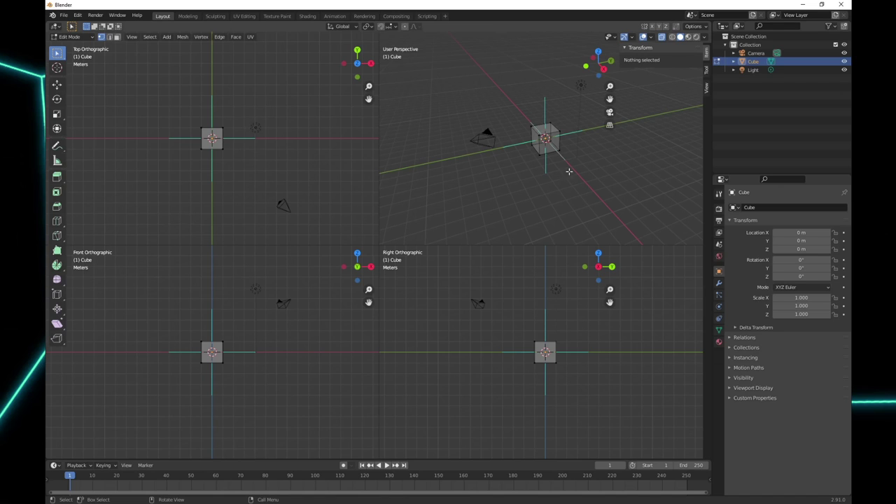
mouse_move(570, 149)
middle_mouse_down()
mouse_move(562, 180)
mouse_move(586, 169)
mouse_move(579, 165)
middle_mouse_up()
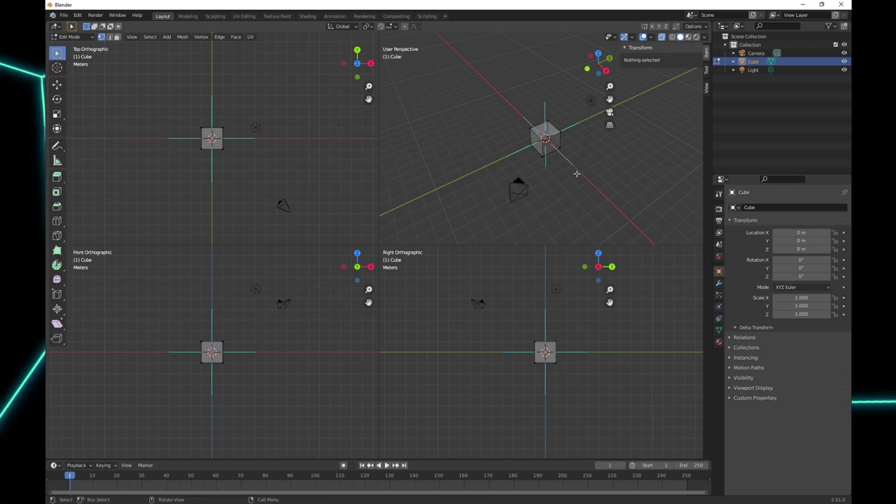
middle_click_drag(486, 184, 505, 174)
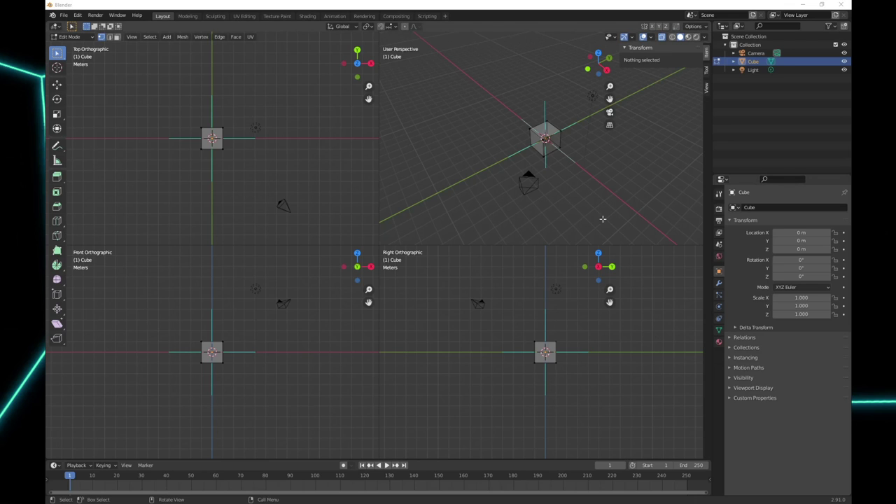
Step: Set the scene's unit system to None
left_click(720, 246)
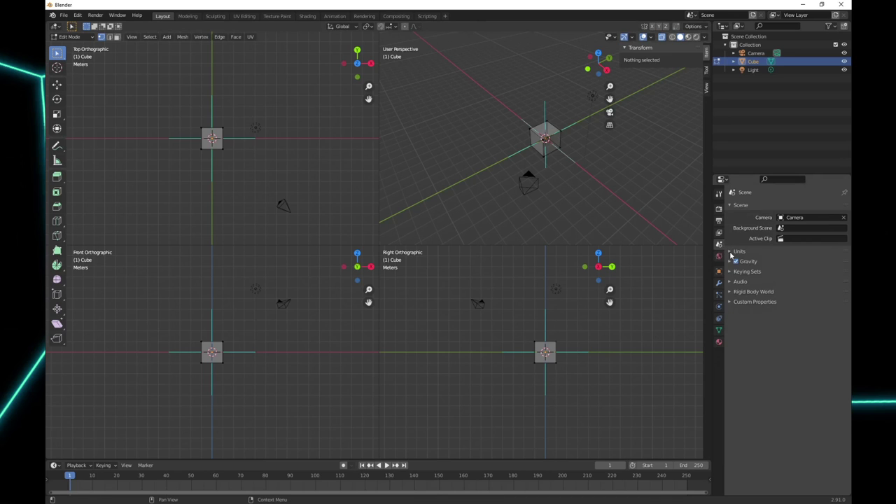
left_click(736, 252)
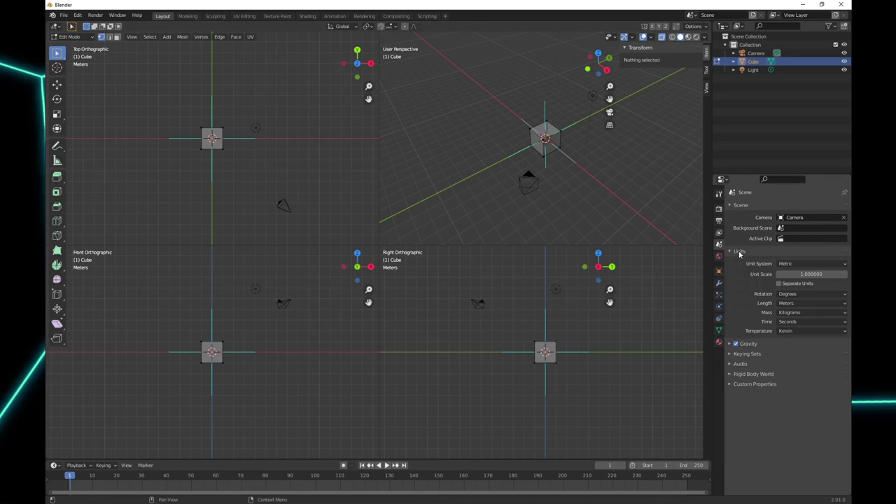
left_click(843, 266)
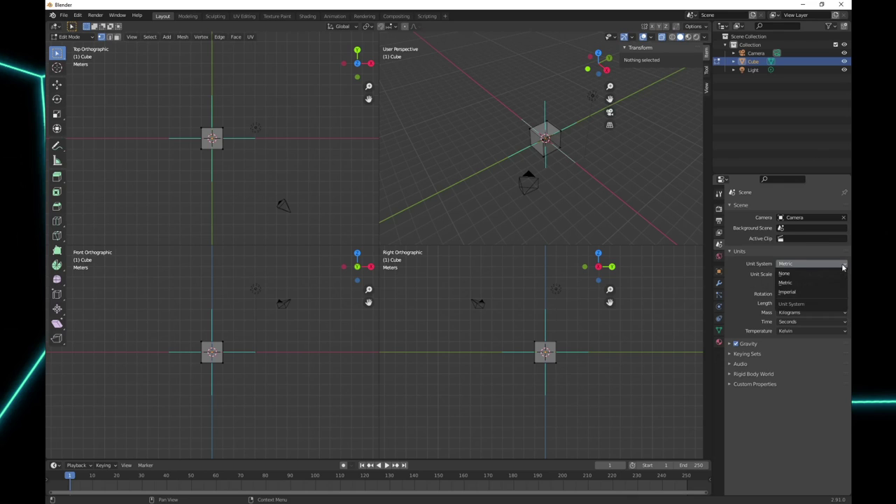
left_click(794, 274)
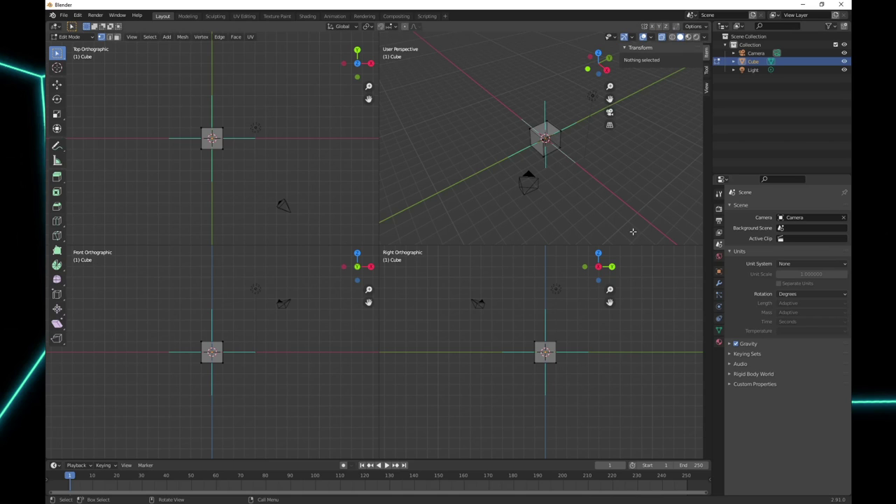
Step: Delete the camera and the light from the scene, keeping only the cube
left_click(754, 54)
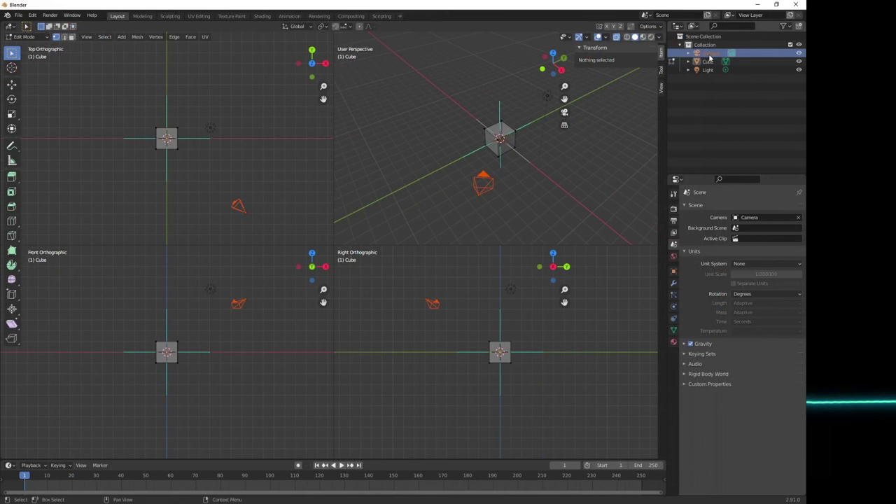
key("x")
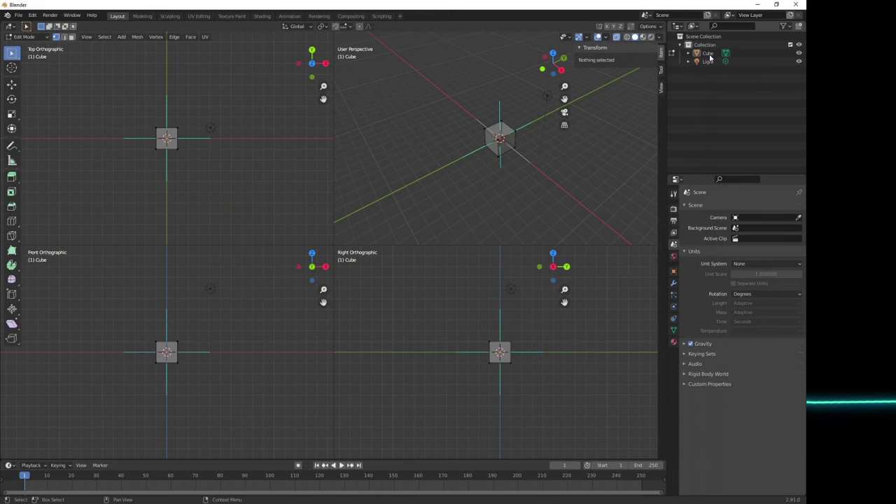
left_click(708, 62)
key("x")
Step: Save the scene in the Temp folder as template_01.blend
left_click(18, 15)
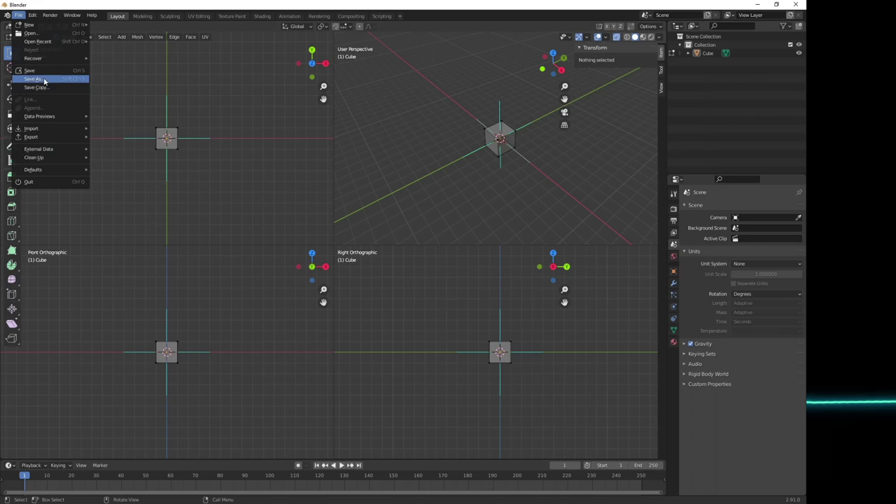
key("Escape")
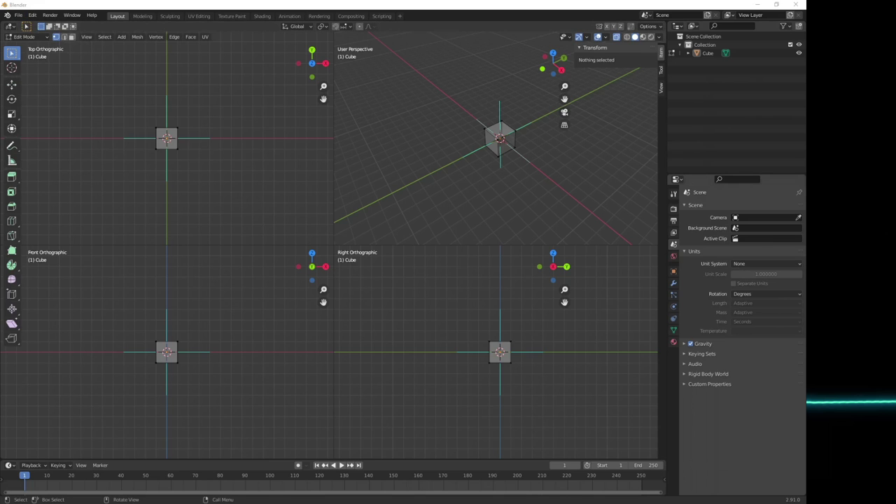
key("ctrl+shift+s")
left_click(287, 387)
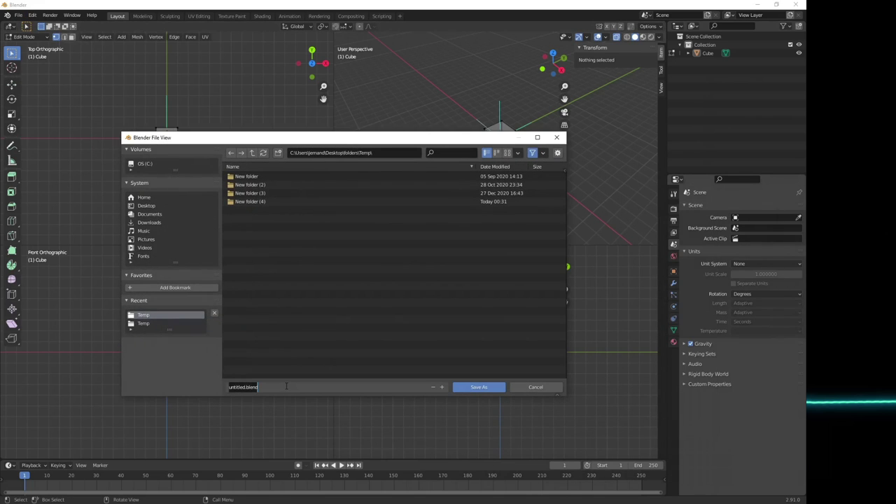
type("template_01")
key("Return")
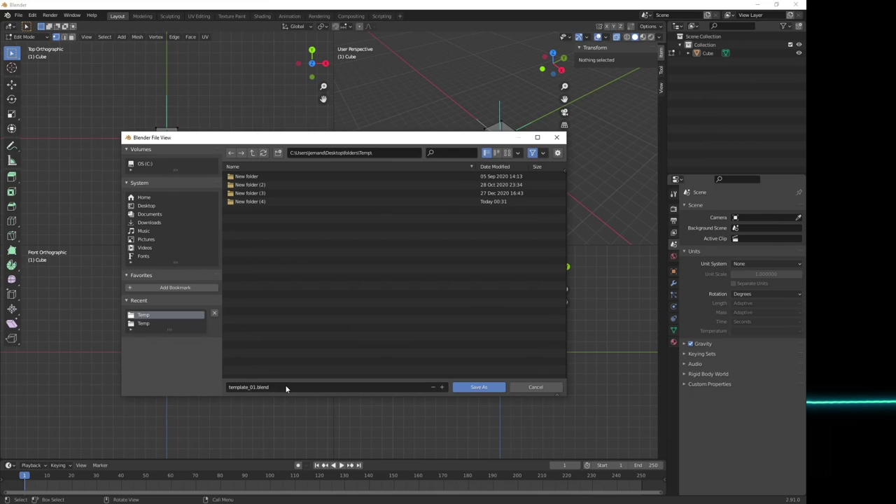
left_click(479, 387)
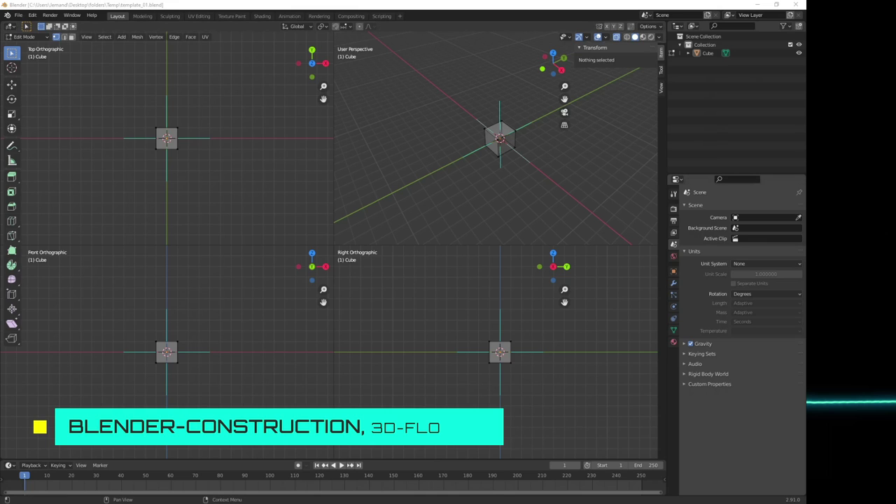
Step: Return to Object Mode and delete the default cube
key("Right")
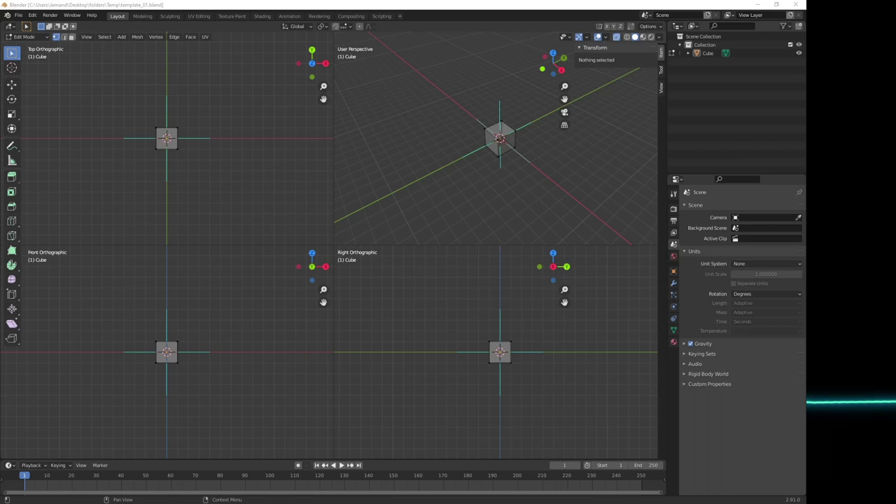
left_click(512, 160)
left_click(512, 160)
left_click(522, 184)
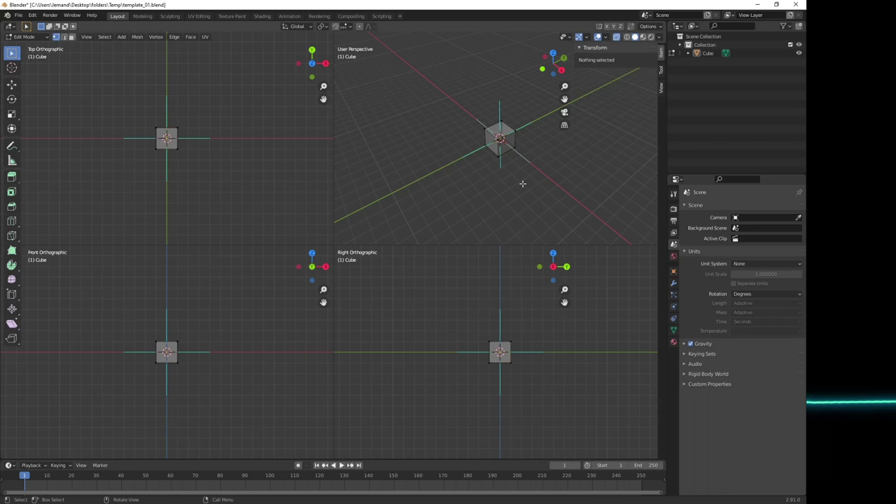
key("Tab")
left_click(501, 150)
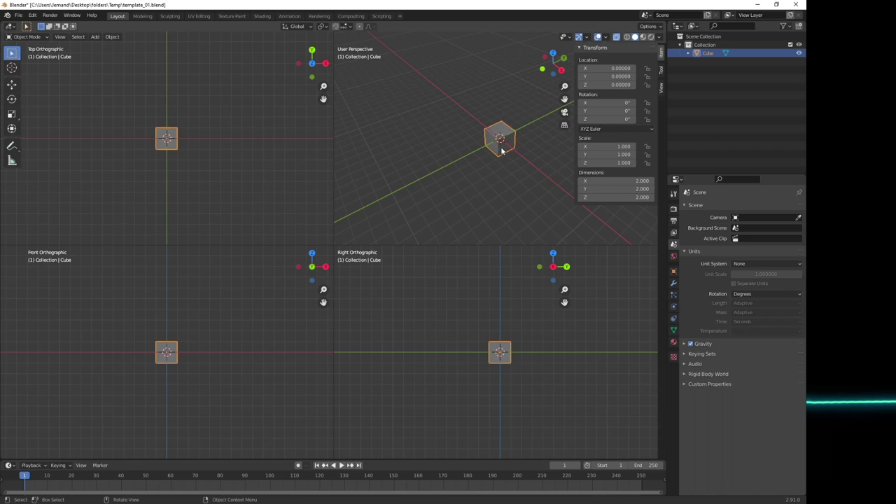
key("Delete")
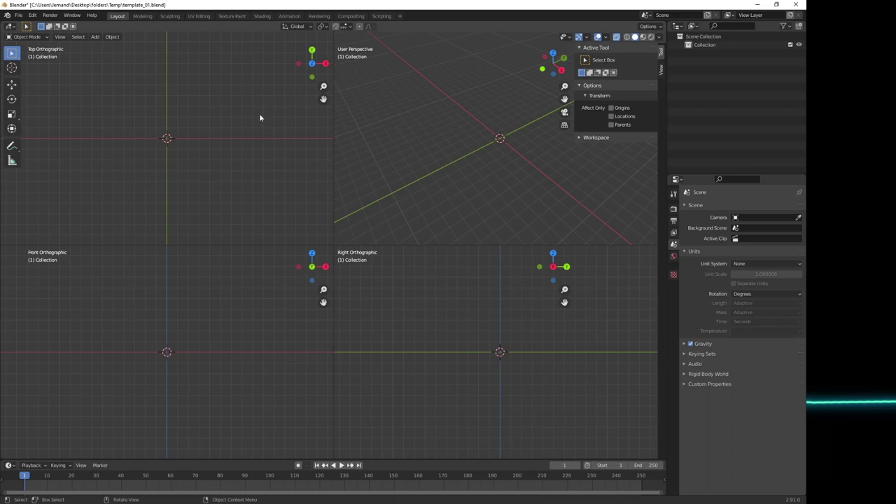
Step: Add a new mesh cube at the world origin and expand its creation settings
left_click(94, 39)
mouse_move(105, 47)
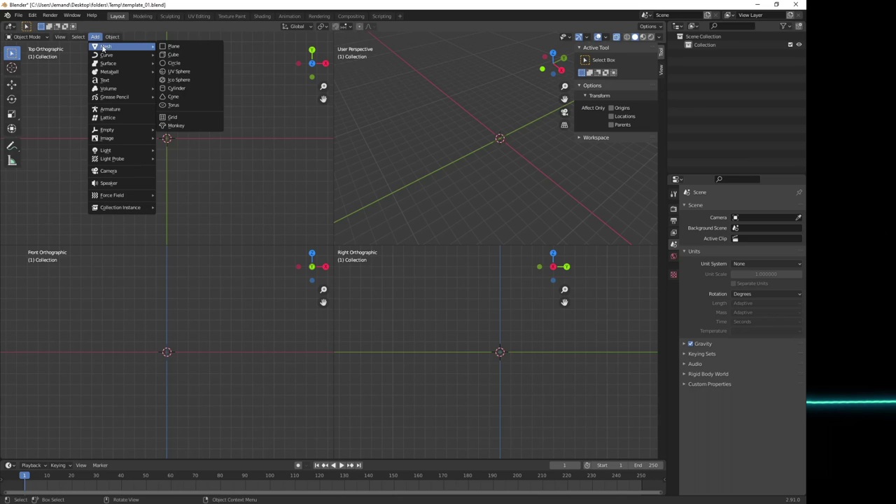
left_click(188, 56)
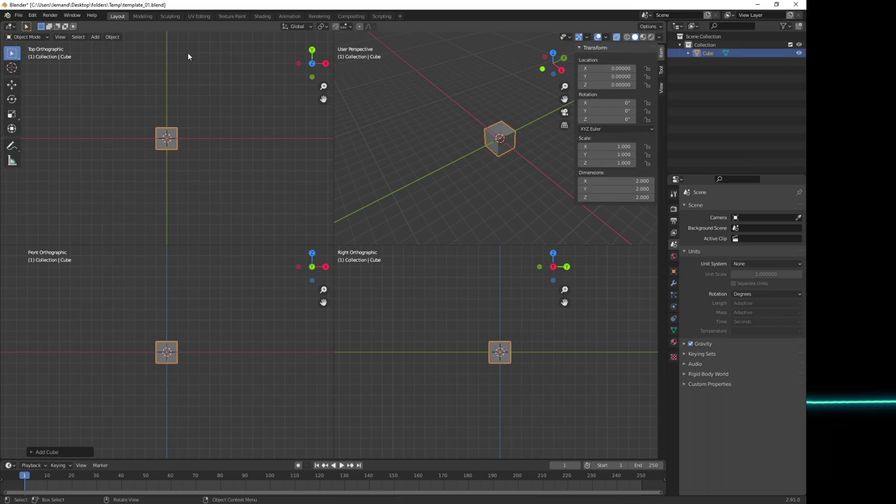
left_click(66, 453)
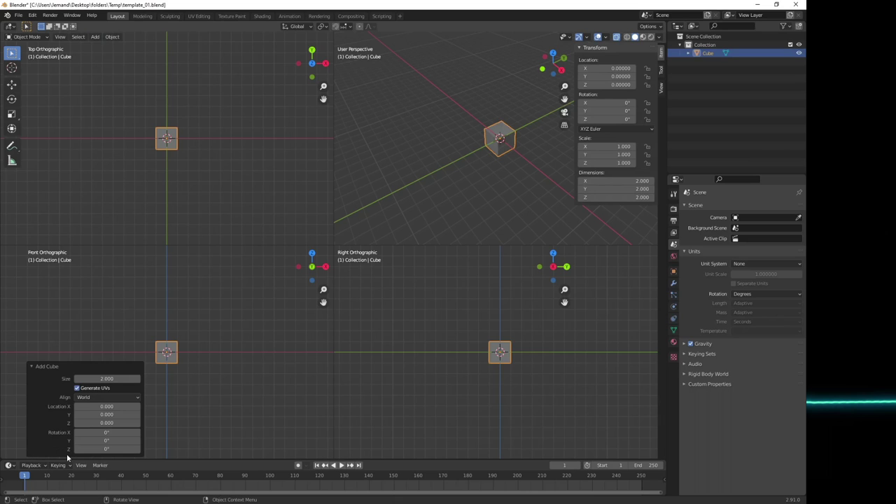
Step: Set the new cube's size to 45 and fit it within all four views
left_click(100, 379)
type("45")
key("Return")
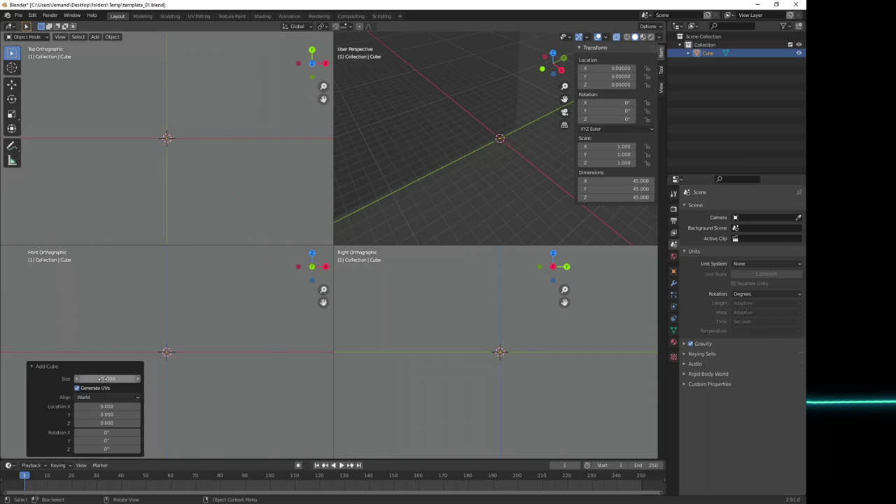
scroll(472, 159, "down", 5)
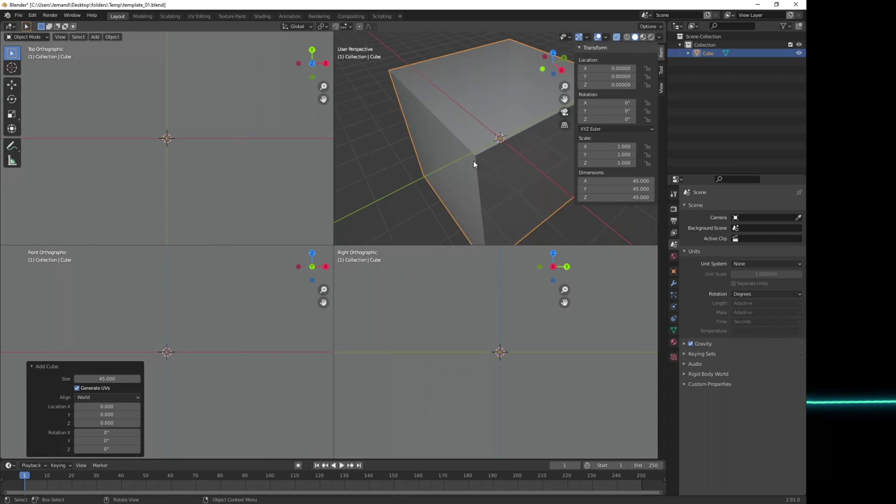
scroll(195, 168, "down", 3)
scroll(194, 172, "down", 2)
scroll(220, 284, "down", 4)
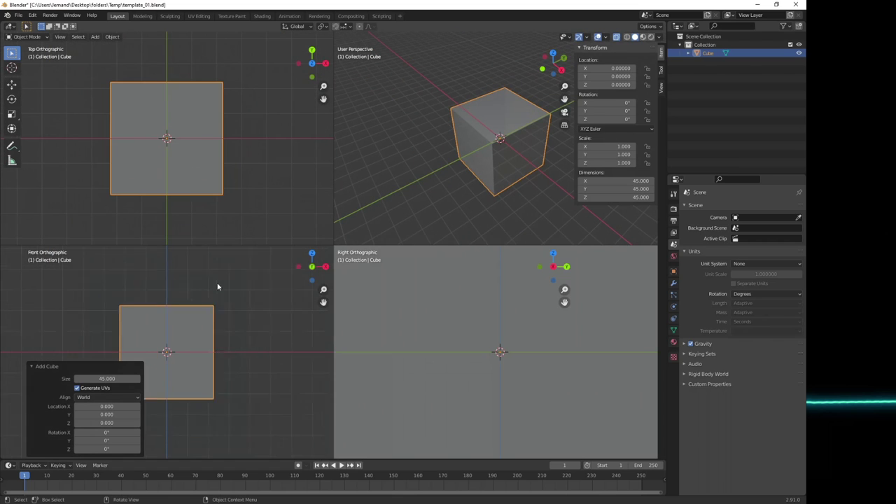
scroll(455, 355, "down", 5)
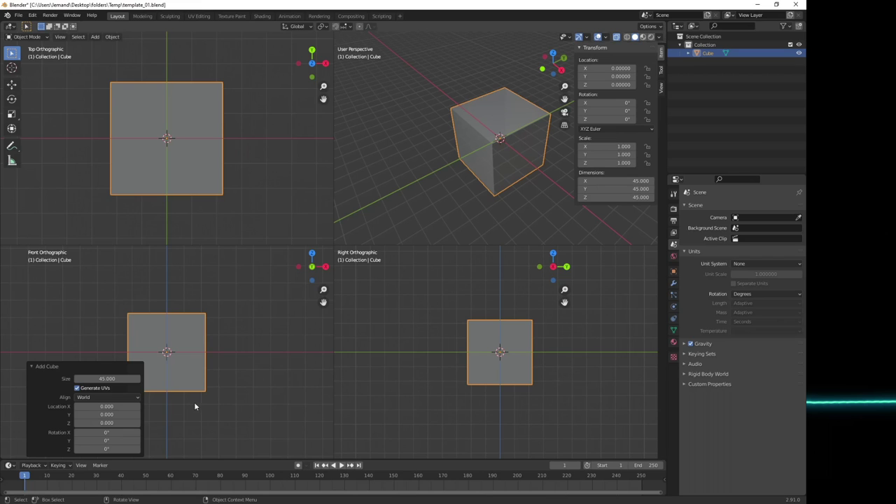
Step: Set the cube's location to 22.5 on both X and Y
left_click_drag(105, 406, 105, 406)
scroll(209, 91, "down", 2)
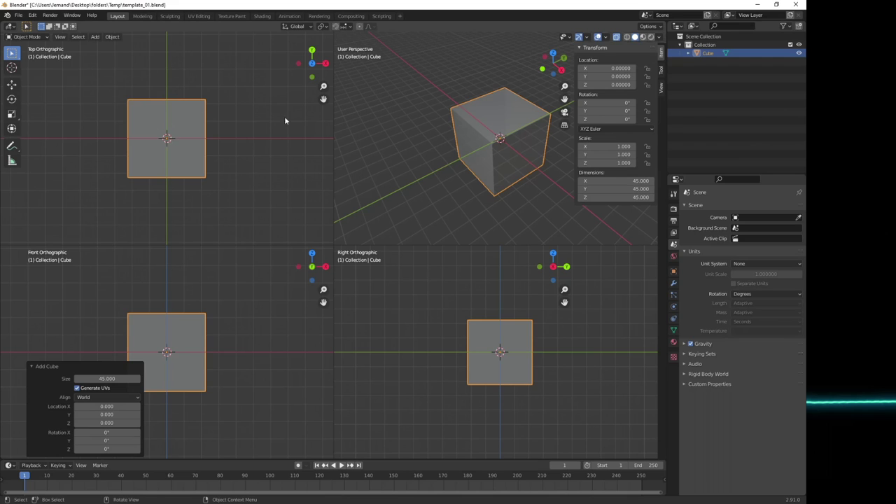
left_click(110, 406)
type("22.5")
key("Return")
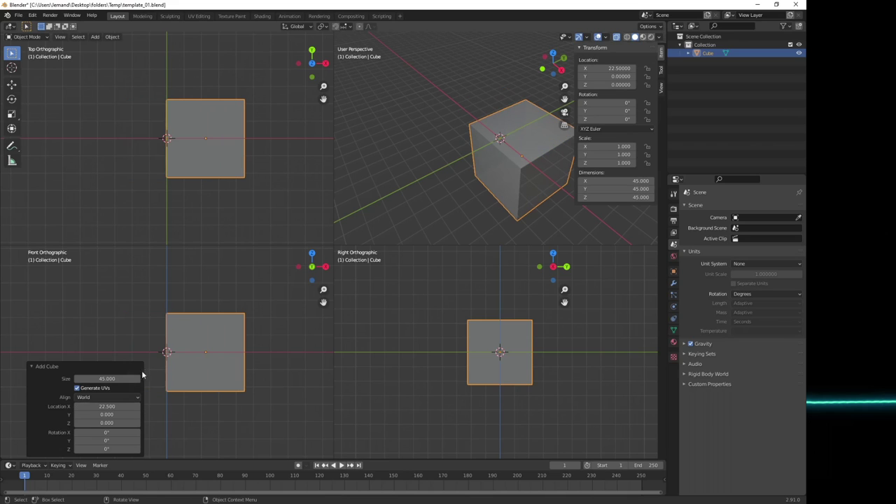
left_click(120, 415)
type("22.5")
key("Return")
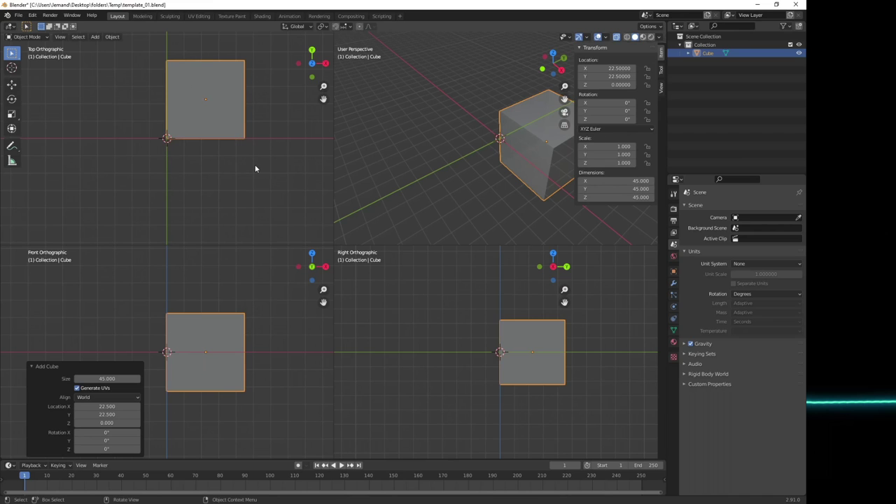
Step: Check in Edit Mode the coordinates of the cube's lower and upper vertices at the far X-axis corner, and return to Object Mode
key("Tab")
left_click(246, 138)
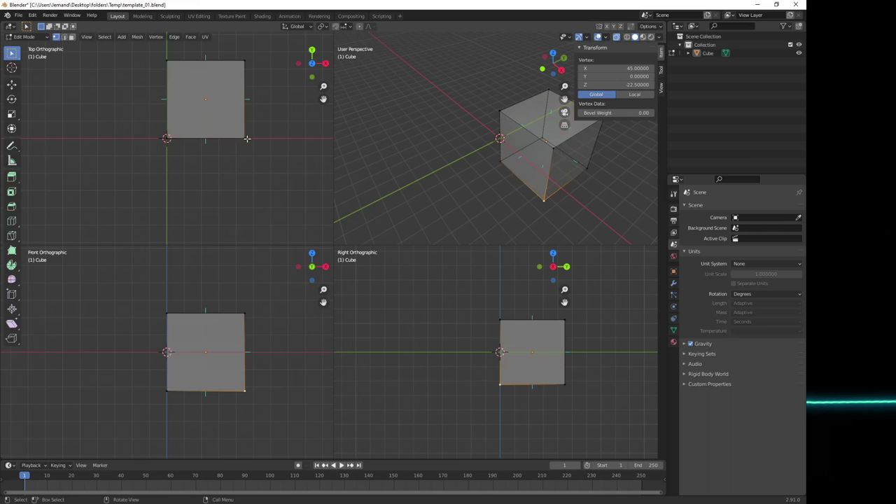
left_click(246, 139)
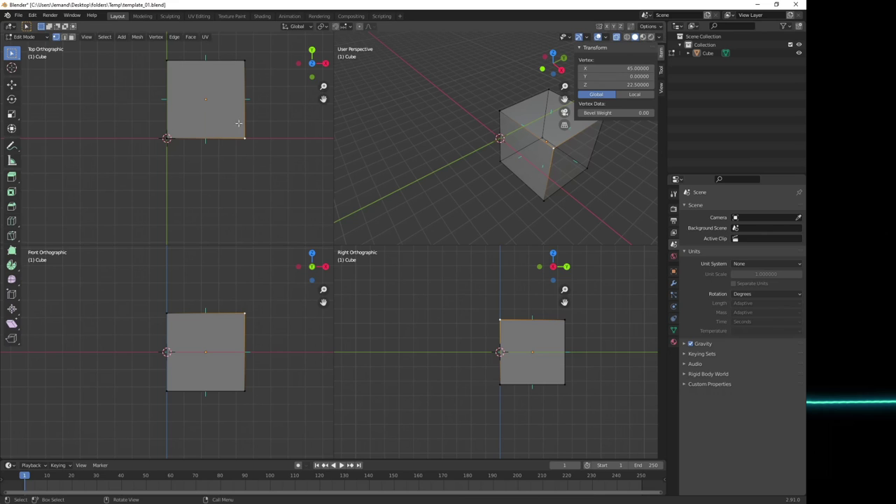
key("Tab")
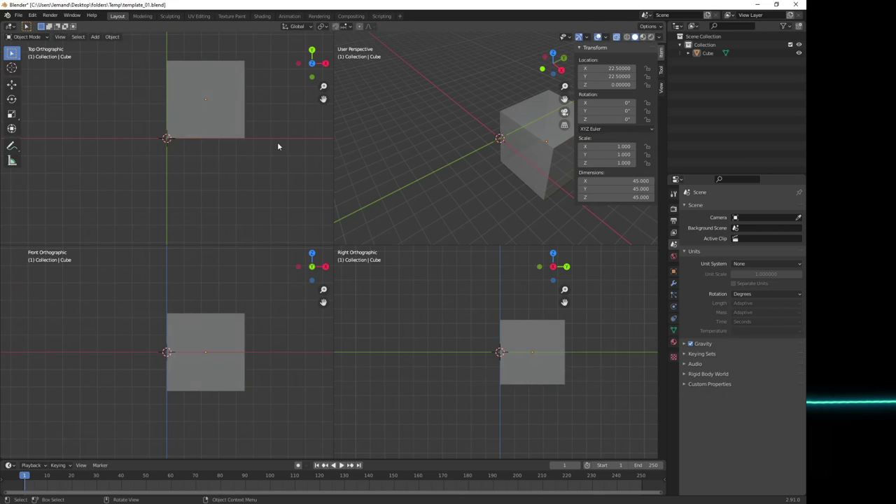
Step: Select the cube and rename it mountingPlate
left_click(227, 112)
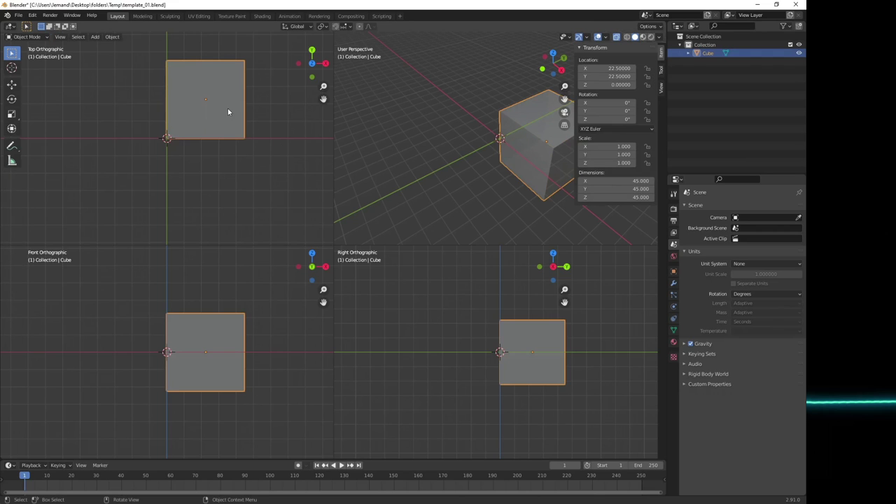
double_click(710, 55)
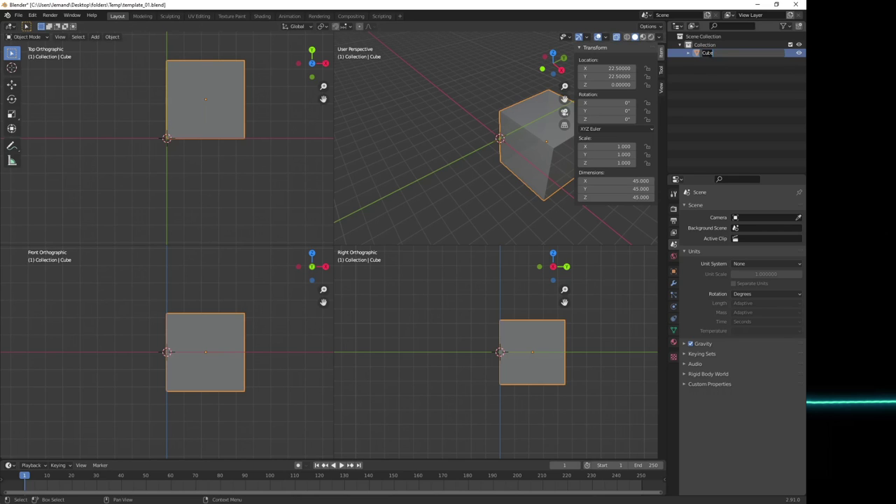
type("mountingPlate")
key("Return")
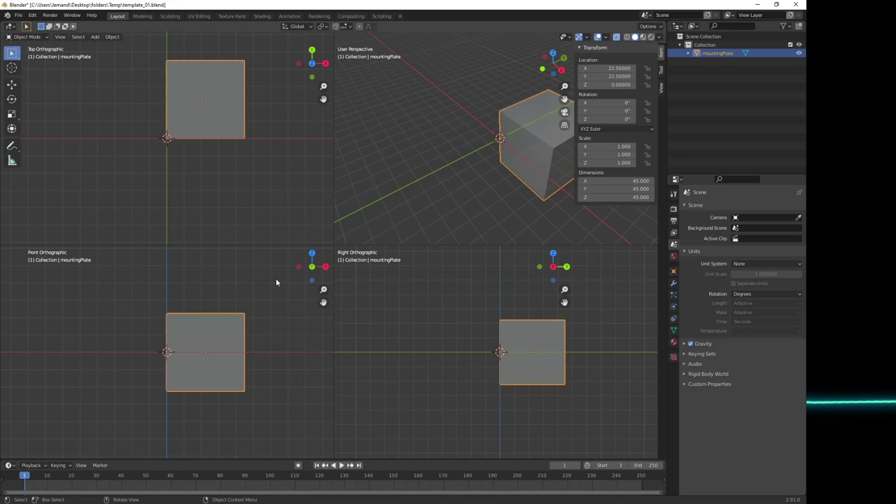
Step: In Edit Mode, select the bottom vertices of mountingPlate and set their Z position to 0
key("Tab")
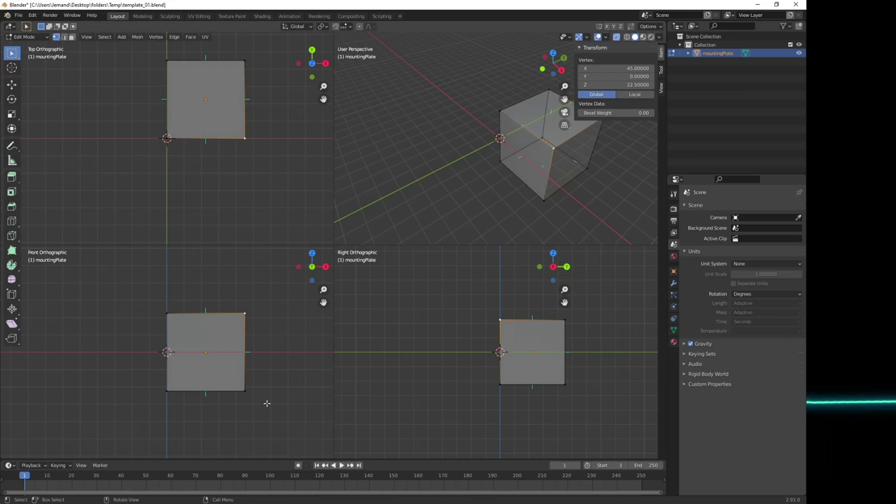
left_click_drag(270, 405, 145, 378)
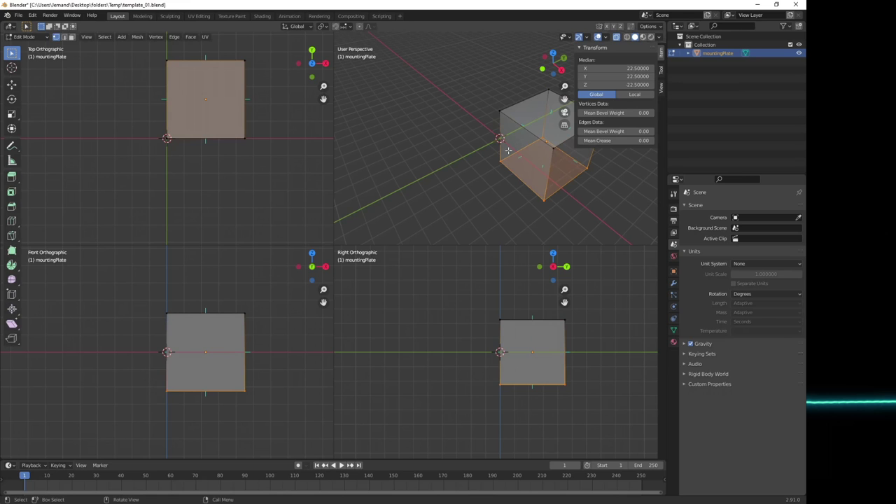
middle_click_drag(455, 196, 493, 194)
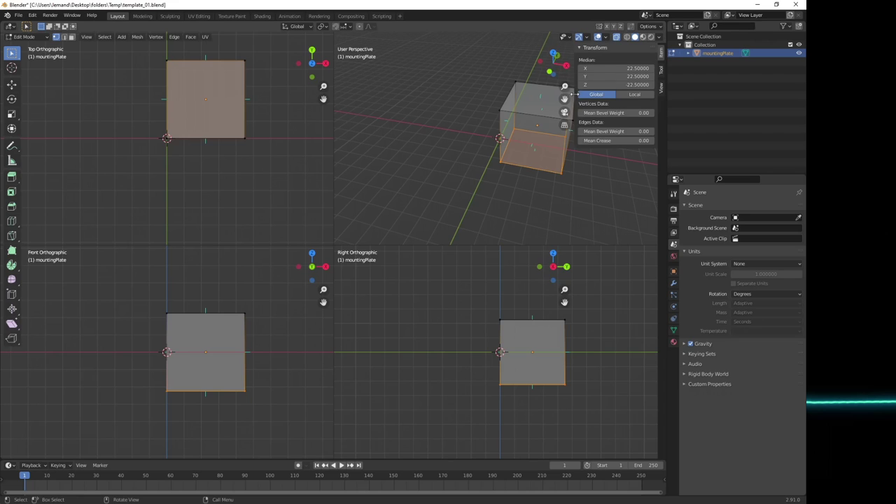
left_click_drag(576, 96, 587, 97)
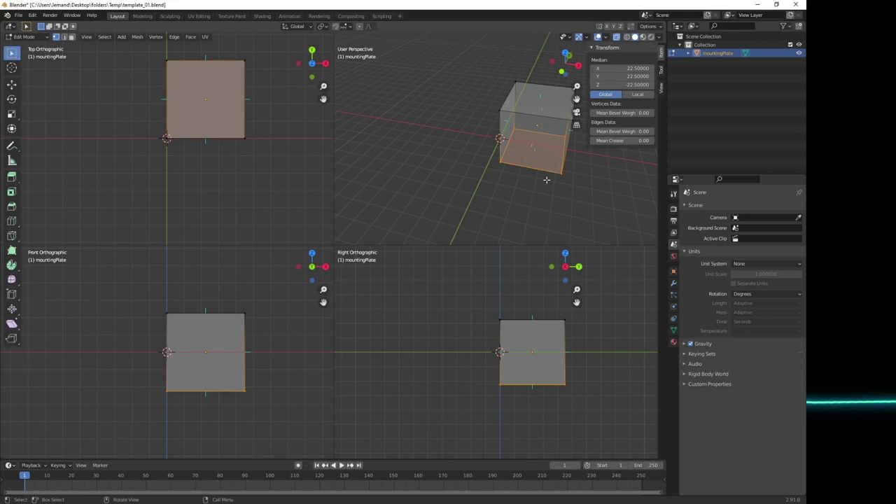
key("minus")
left_click(617, 85)
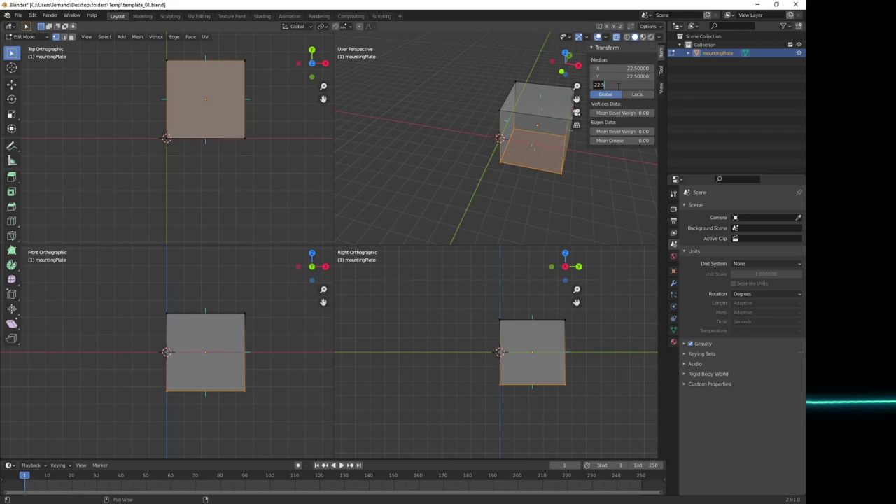
type("0")
key("Return")
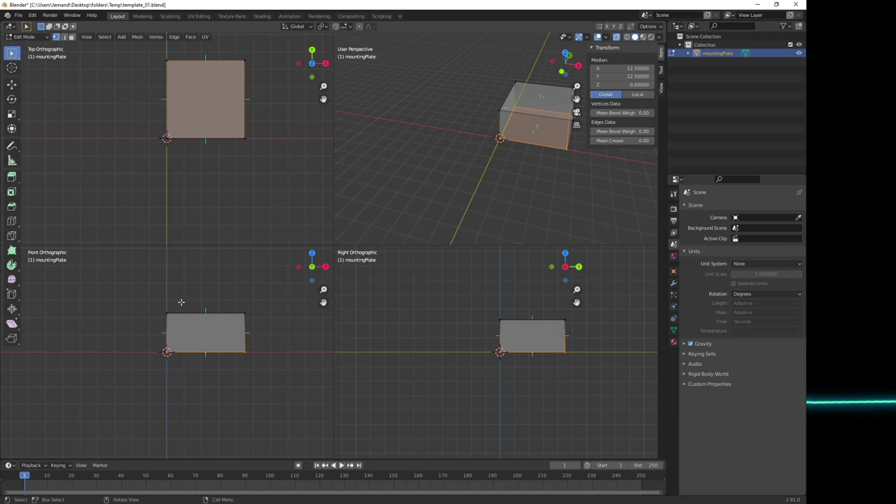
Step: Set the Z position of mountingPlate's top vertices to 3 and return to Object Mode
left_click_drag(147, 298, 262, 325)
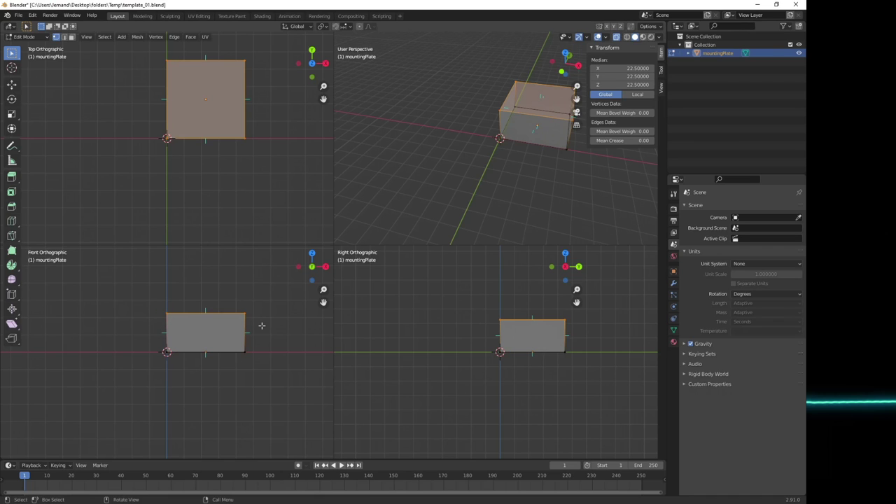
left_click(617, 85)
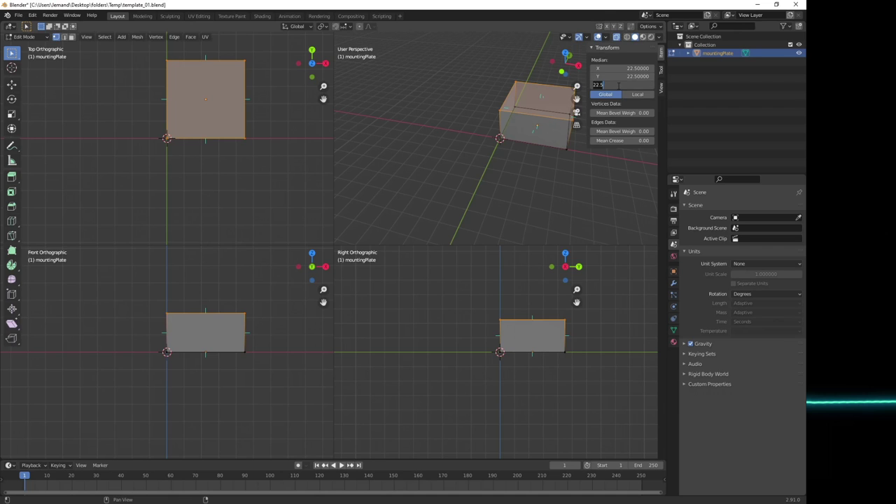
type("3")
key("Return")
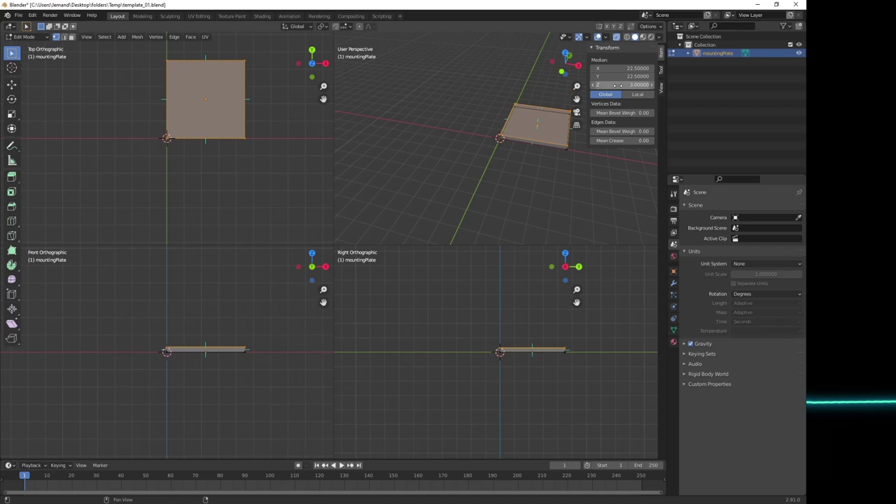
left_click(265, 218)
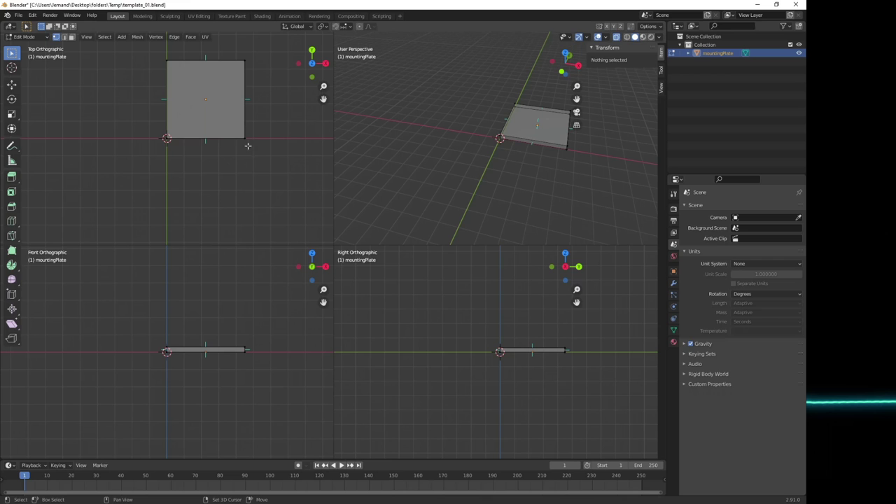
middle_click_drag(260, 143, 244, 171, "shift")
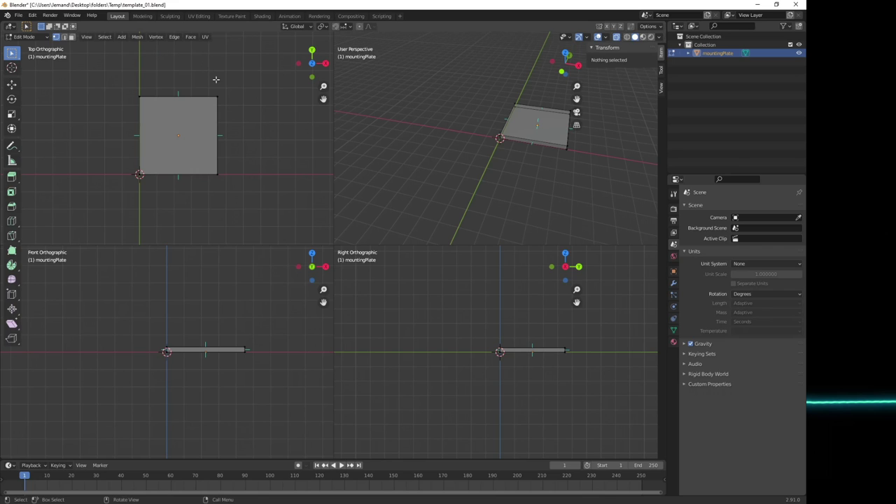
key("Tab")
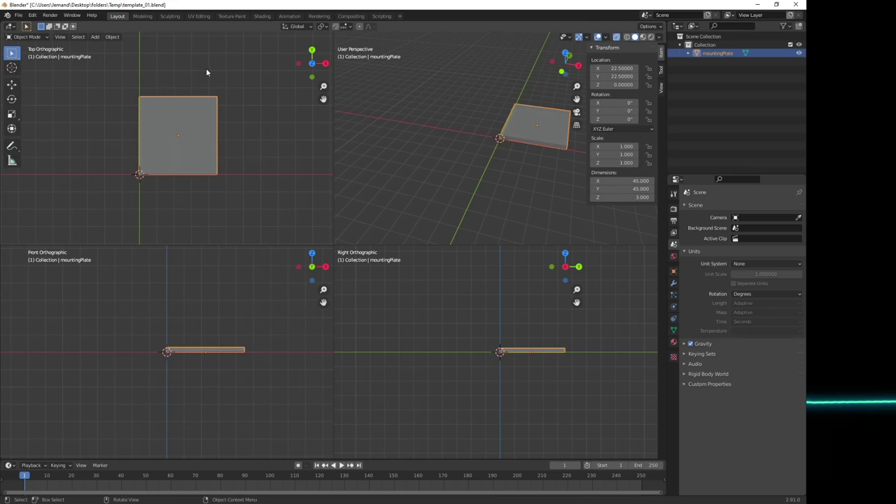
Step: Deselect the plate and add a mesh cylinder with 24 vertices and a radius of 1.7
left_click(202, 68)
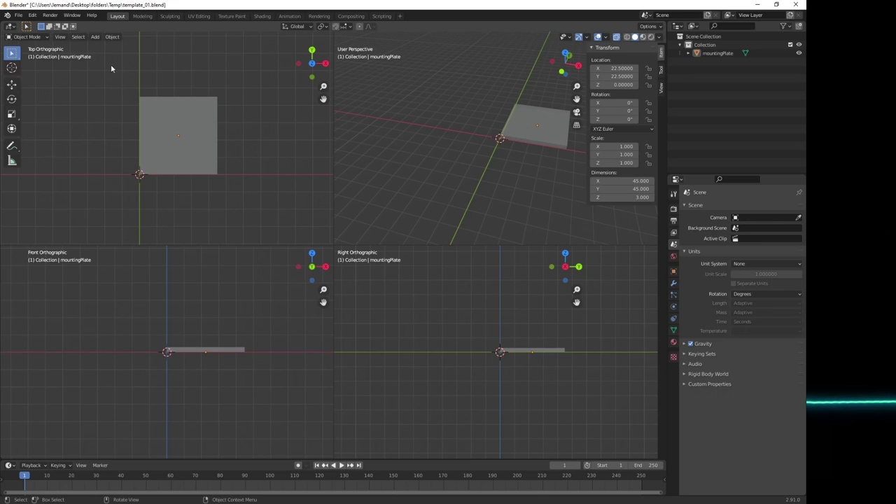
left_click(92, 39)
mouse_move(112, 46)
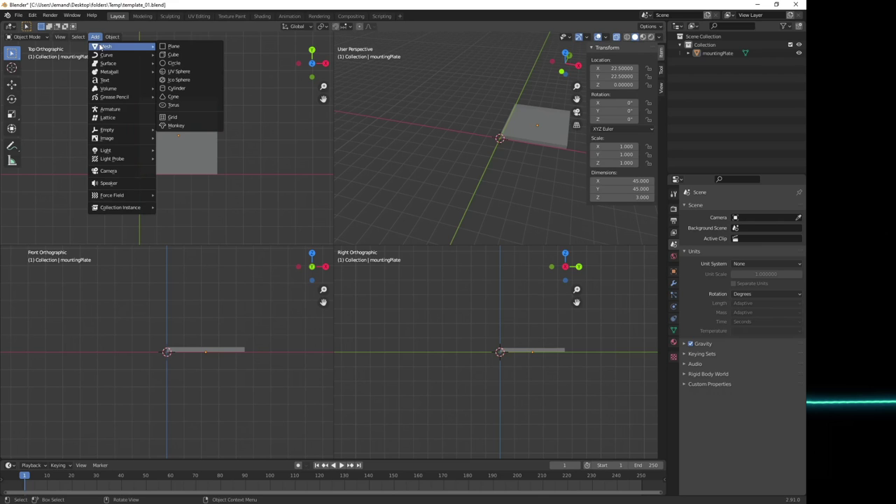
left_click(186, 89)
left_click(94, 351)
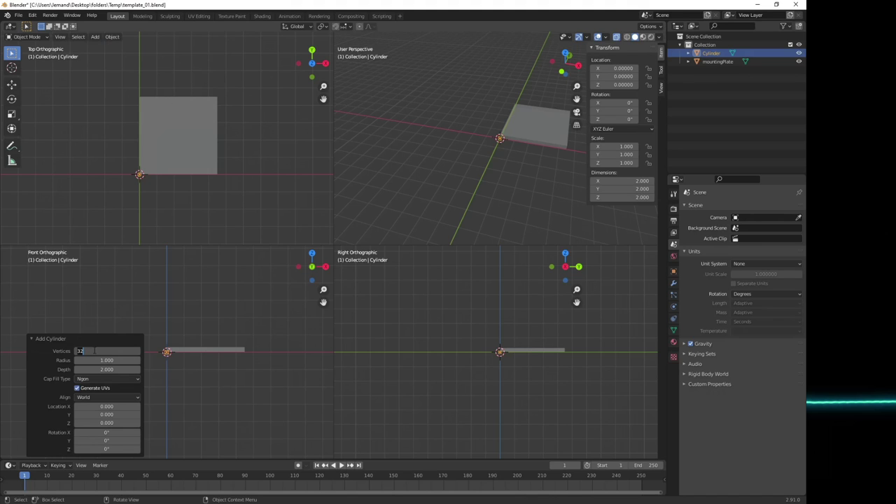
type("24")
key("Return")
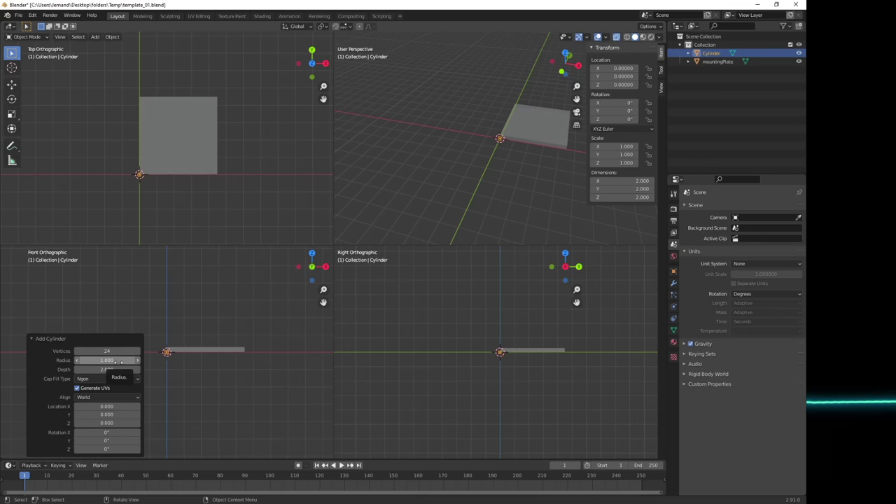
left_click(116, 361)
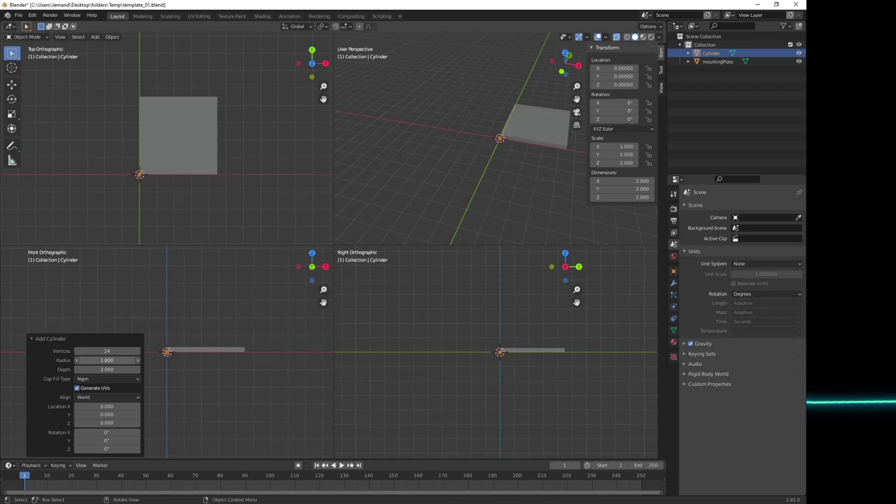
type("1.7")
key("Return")
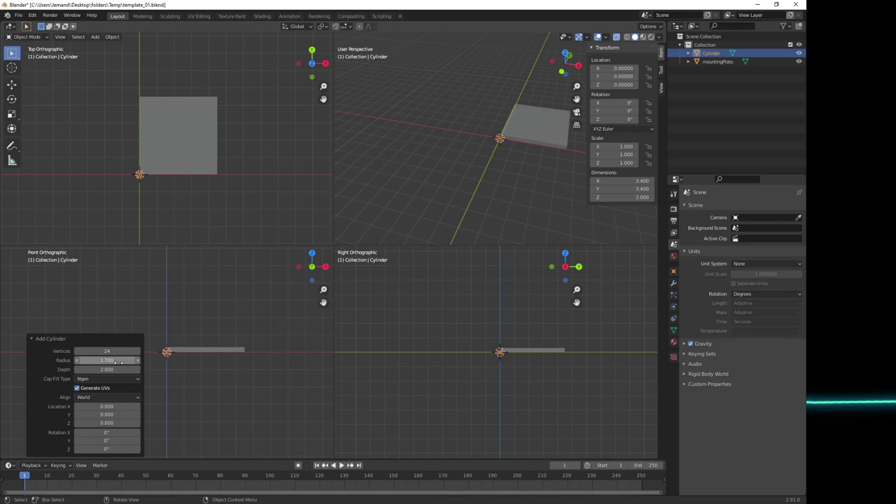
Step: Set the cylinder's location to 10 on both X and Y
left_click(95, 406)
type("0.0")
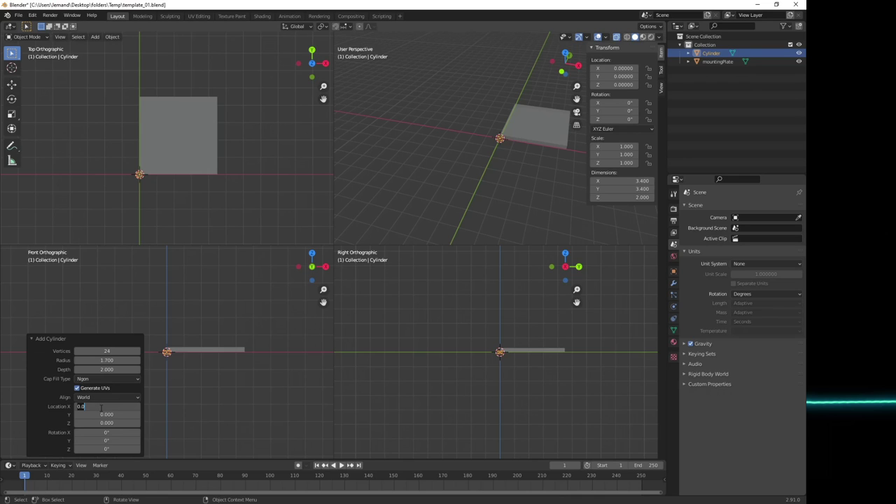
key("Home")
type("1")
key("Return")
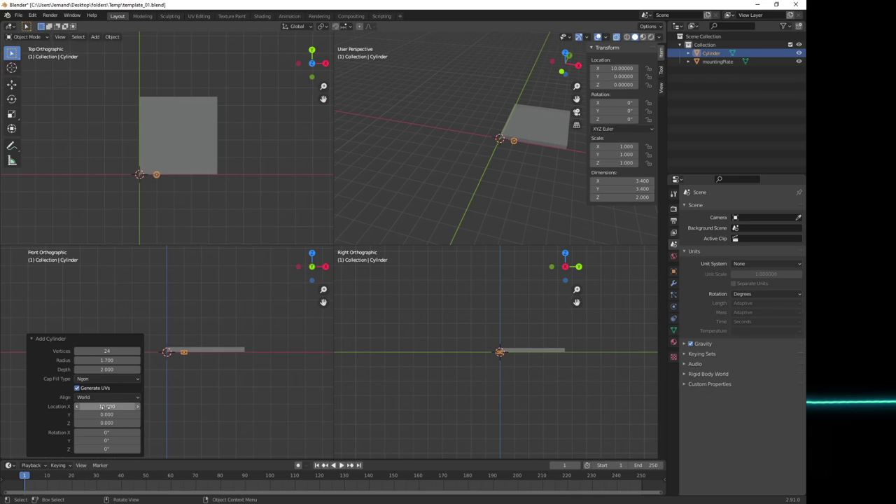
left_click(115, 414)
type("10")
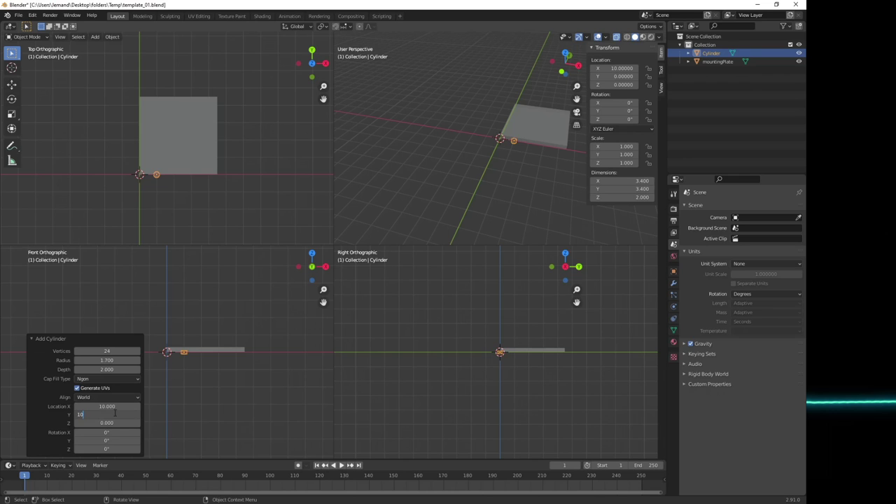
key("Return")
Step: Set the cylinder's depth to 20 and deselect it
left_click(126, 369)
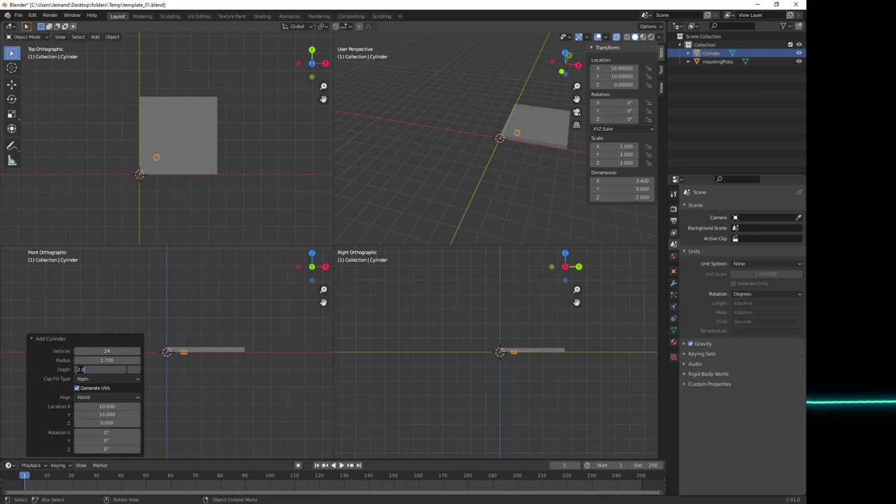
type("0")
key("Return")
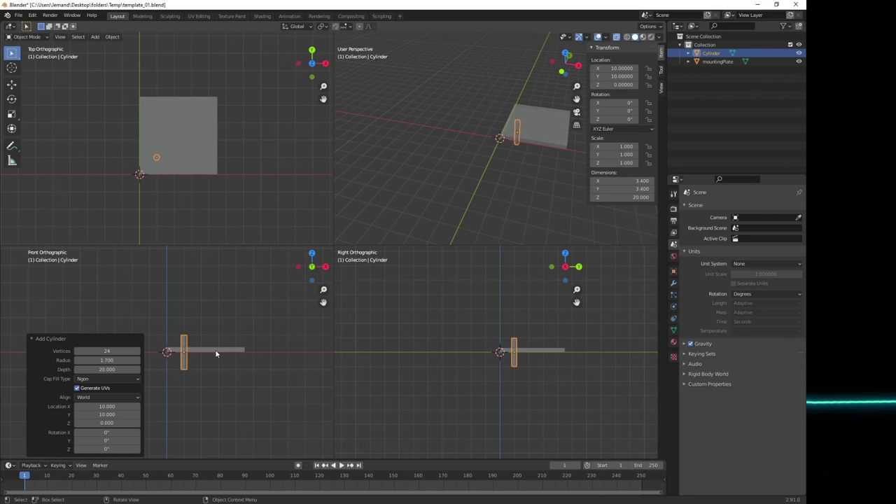
left_click(220, 310)
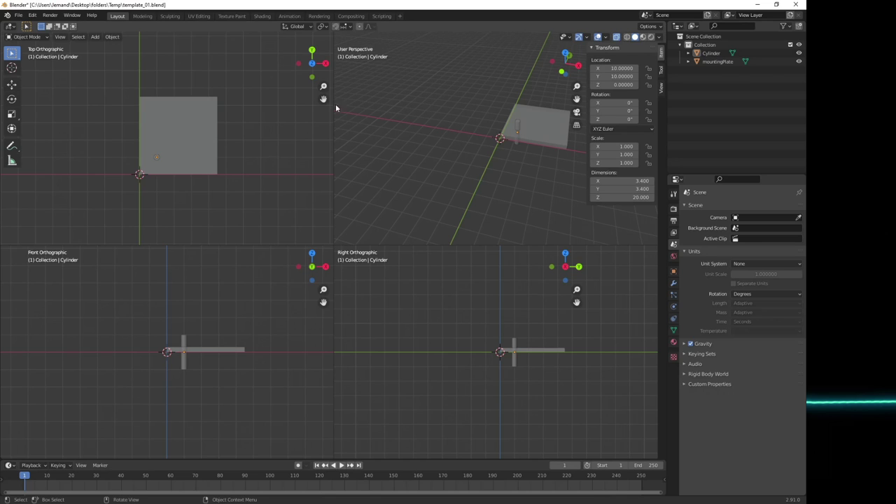
Step: Add a second mesh cylinder with 6 vertices at the world origin
left_click(95, 37)
mouse_move(104, 46)
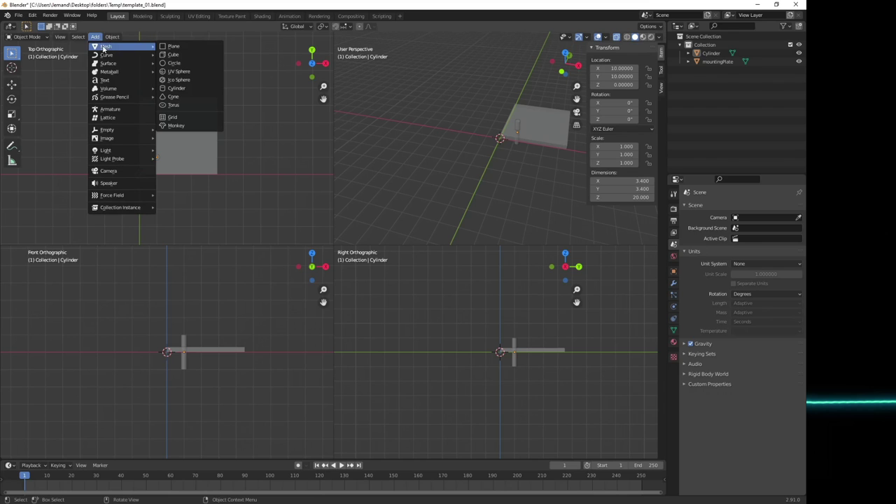
left_click(178, 89)
left_click(98, 351)
type("6")
key("Return")
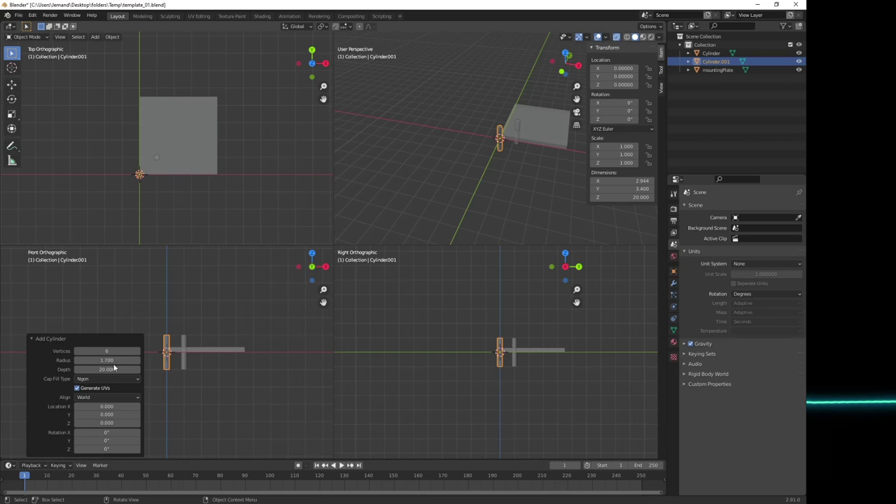
Step: Set the six-sided cylinder's radius to 1.7*2 and its depth to 6
left_click(116, 360)
type("1.7")
type("*2")
key("Return")
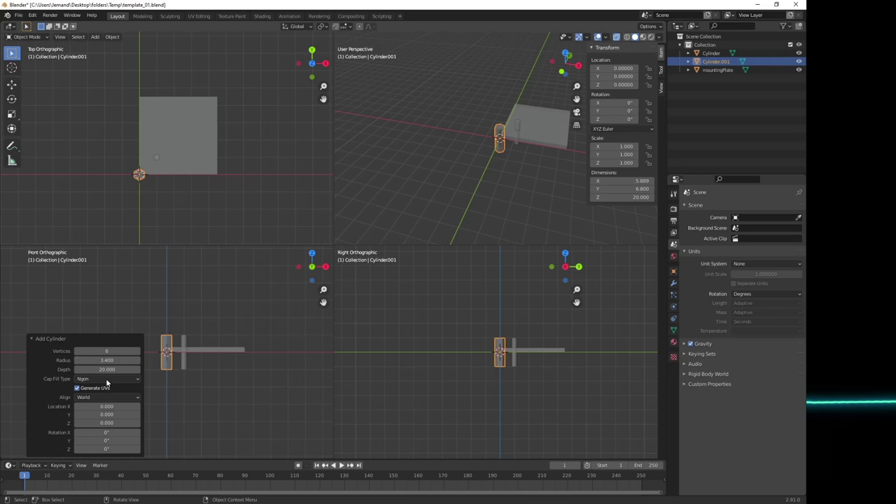
double_click(101, 370)
type("6")
key("Return")
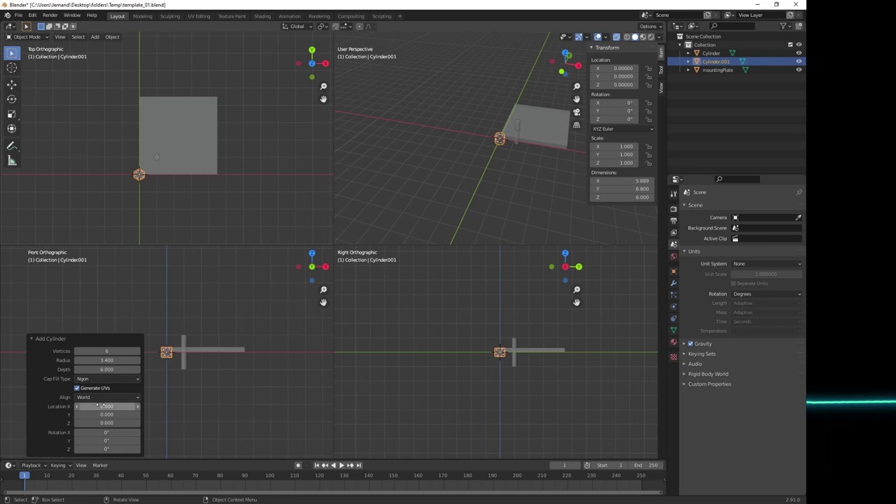
Step: Set the six-sided cylinder's location to 10 on X, 10 on Y and 5 on Z
double_click(101, 407)
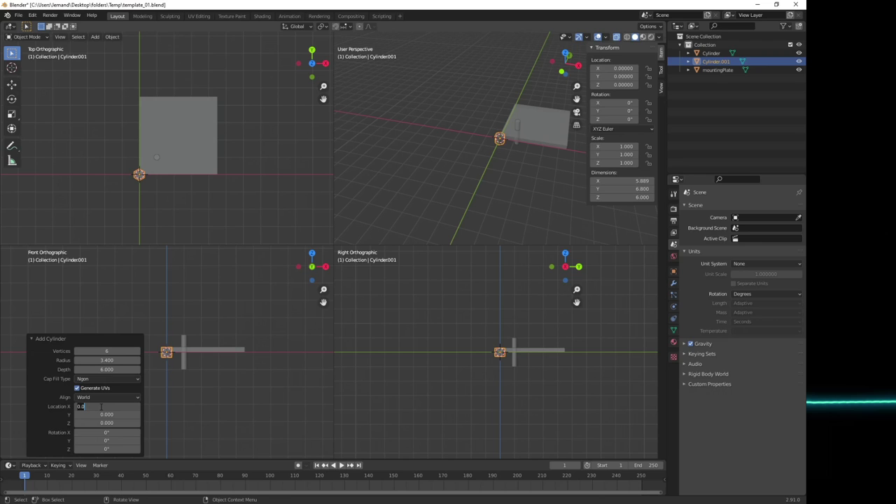
type("10")
key("Return")
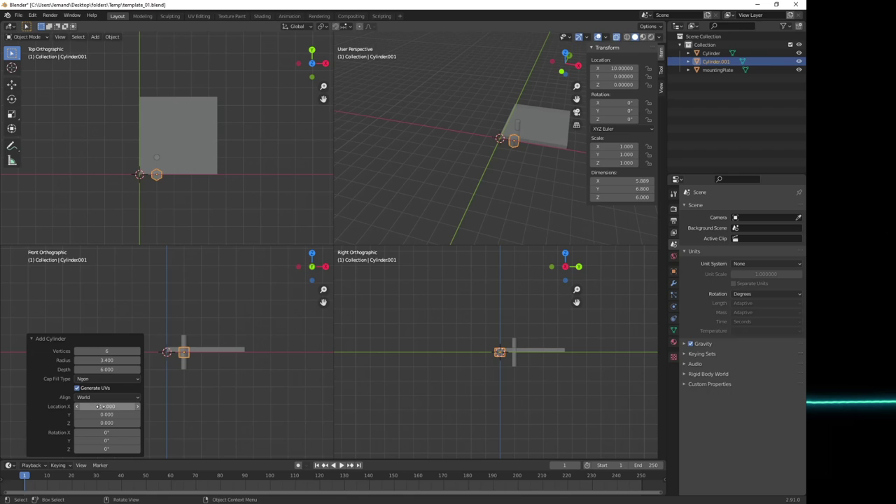
double_click(108, 414)
type("10")
key("Return")
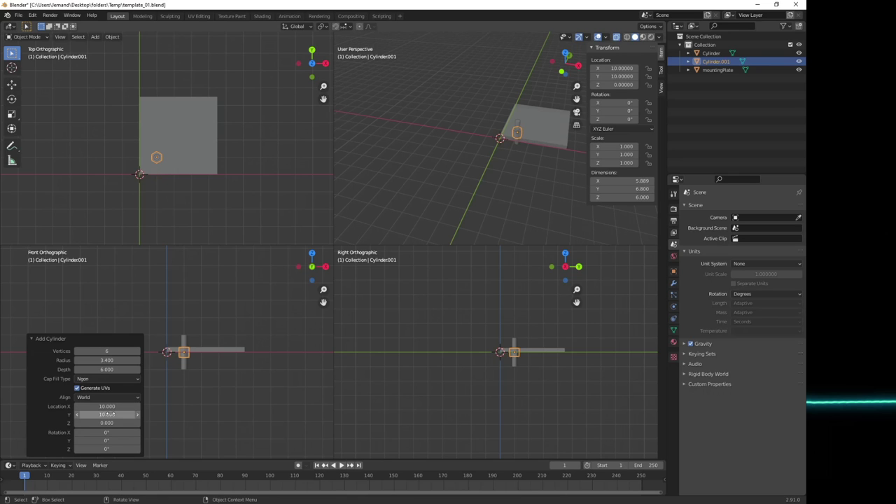
double_click(113, 423)
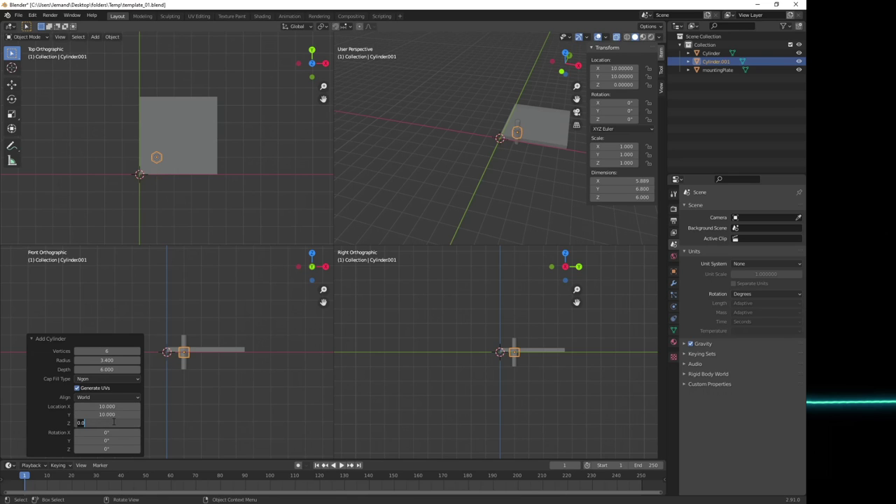
type("5")
key("Return")
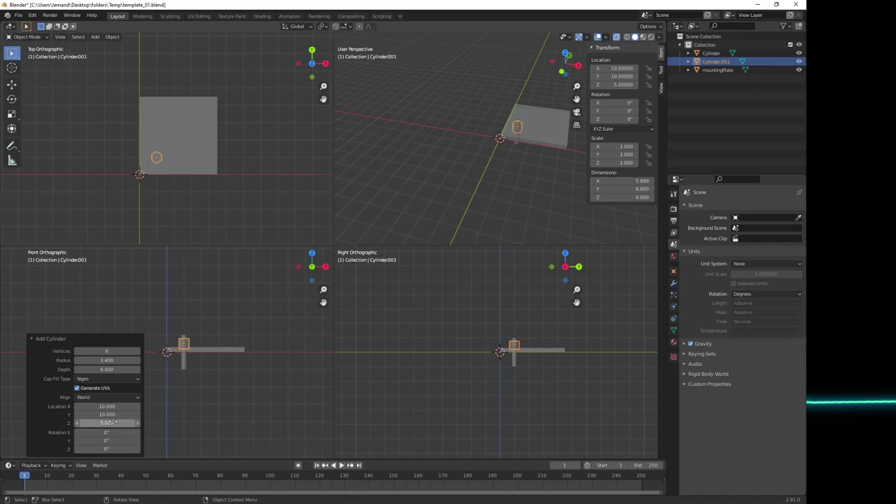
Step: Rename the six-sided cylinder as m3Nut
middle_click_drag(505, 238, 571, 145)
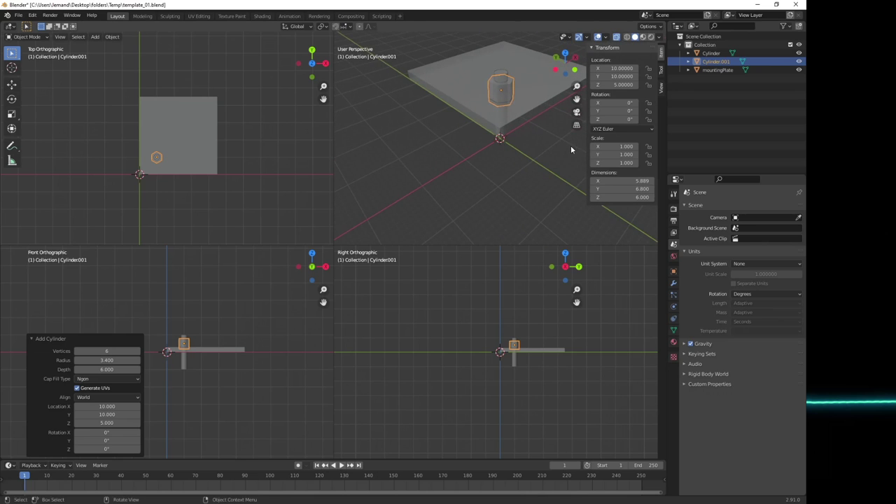
double_click(717, 62)
type("m3")
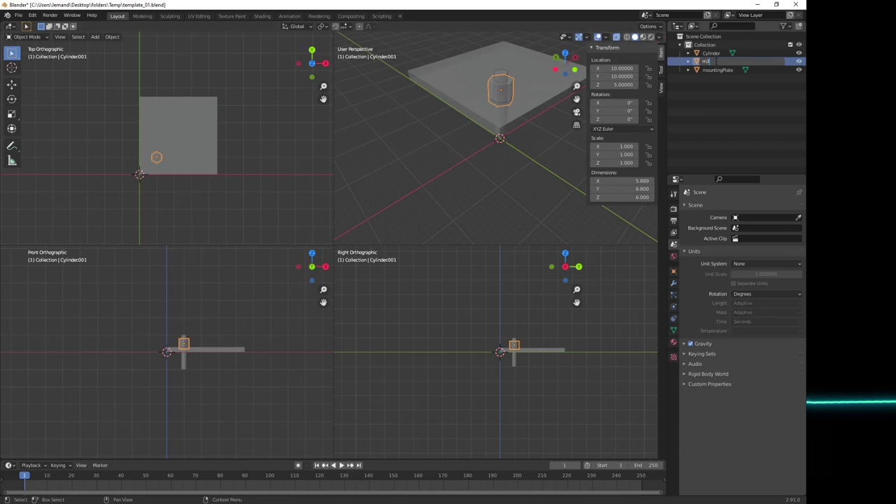
type("Nut")
key("Return")
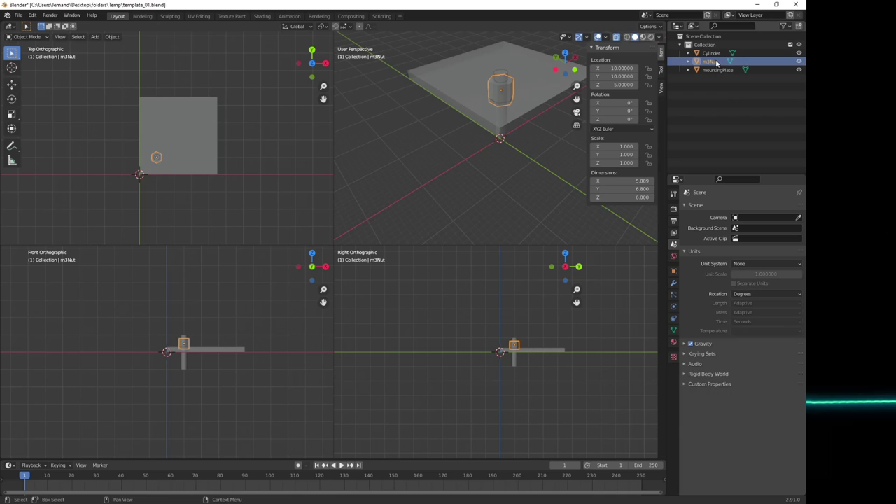
Step: Rename the long 24-vertex cylinder as m3Screw
left_click(712, 53)
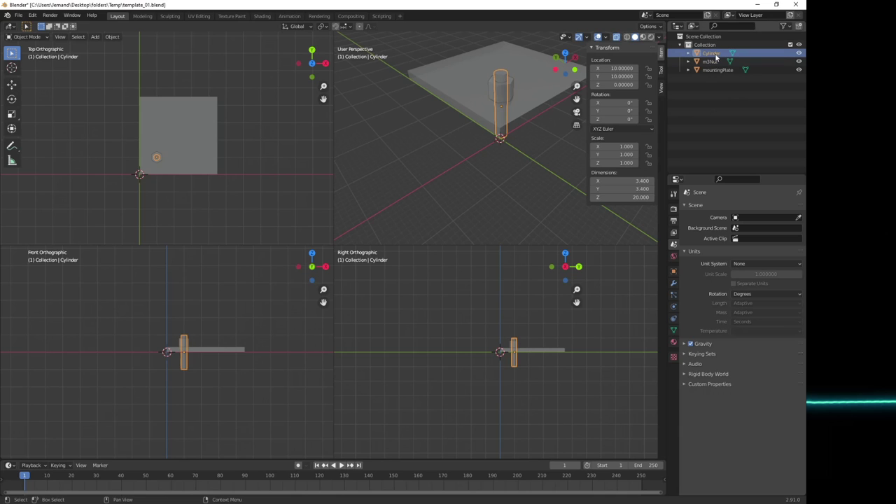
double_click(715, 55)
type("m3")
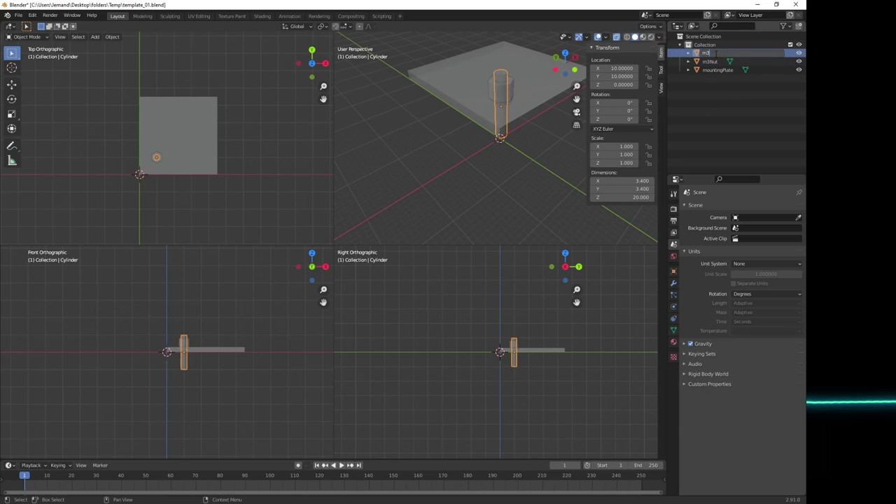
type("Screw")
key("Return")
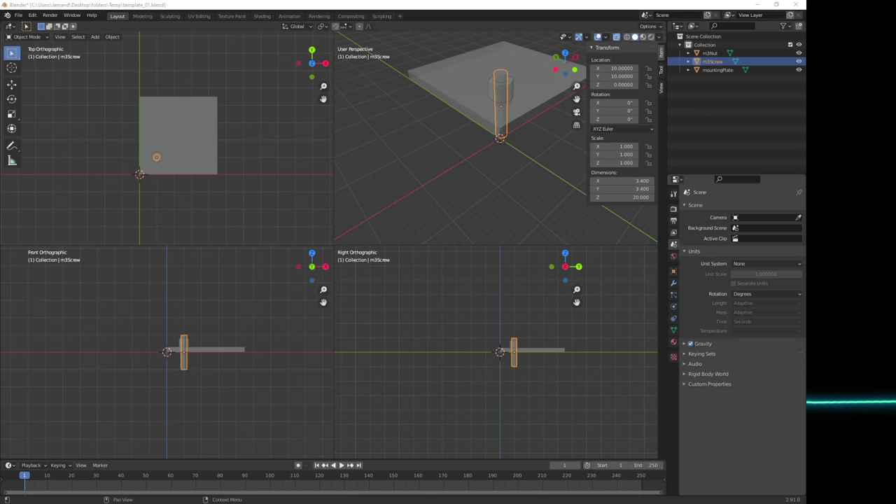
Step: Hide m3Nut in the viewports and add a Boolean modifier to m3Screw
left_click(713, 54)
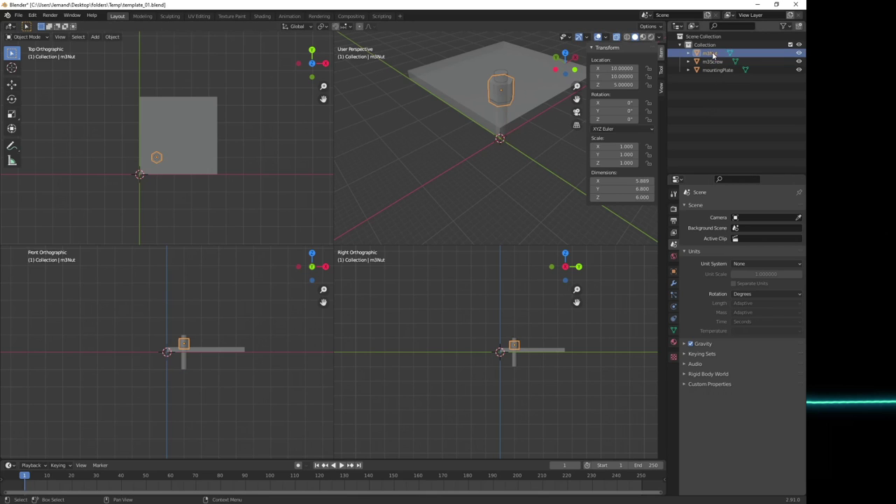
left_click(799, 54)
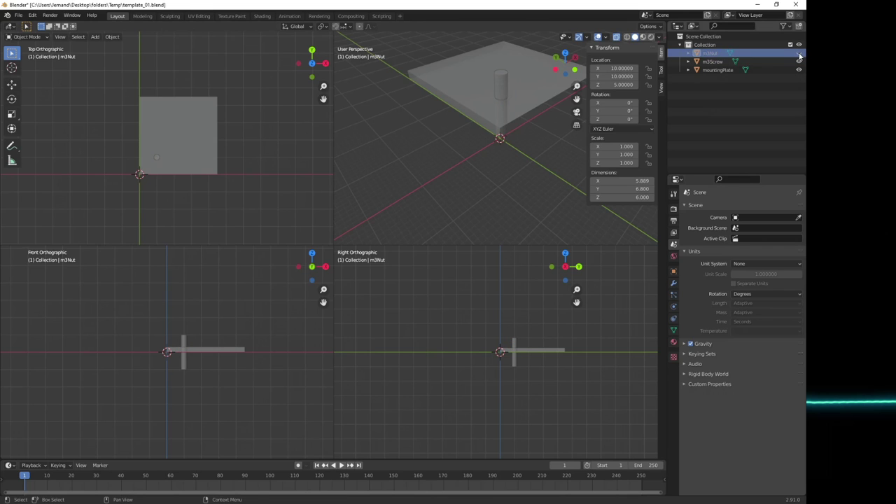
left_click(714, 63)
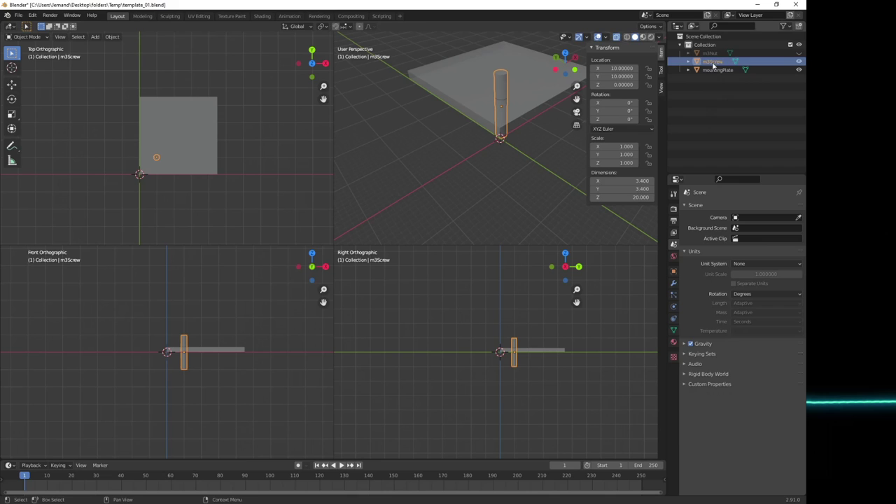
left_click(674, 283)
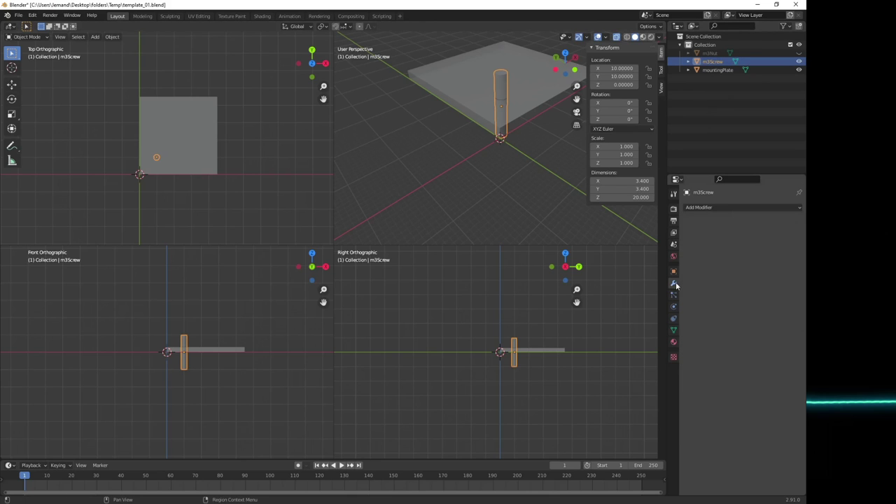
left_click(707, 209)
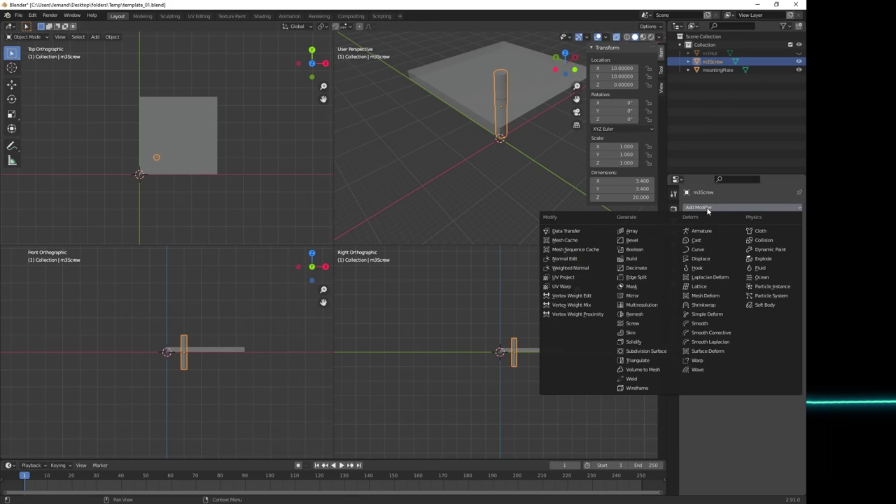
left_click(635, 250)
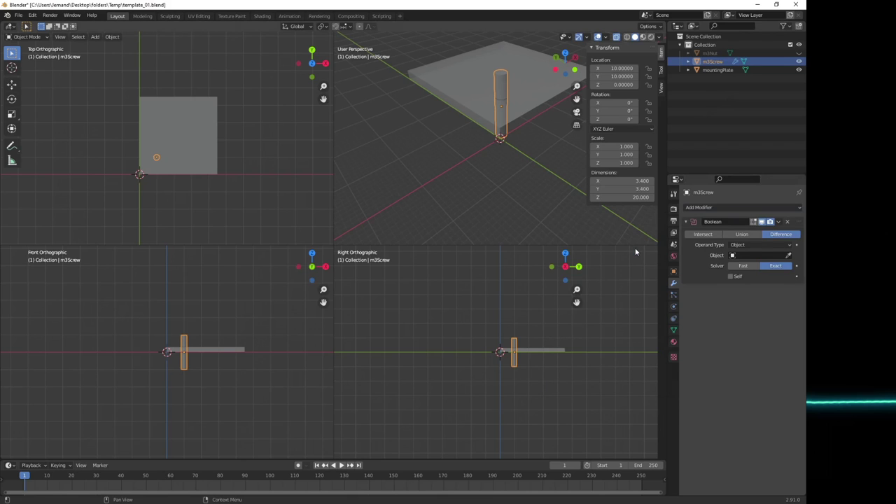
Step: Set m3Screw's Boolean modifier to Union with m3Nut as its object
left_click(747, 235)
left_click(745, 255)
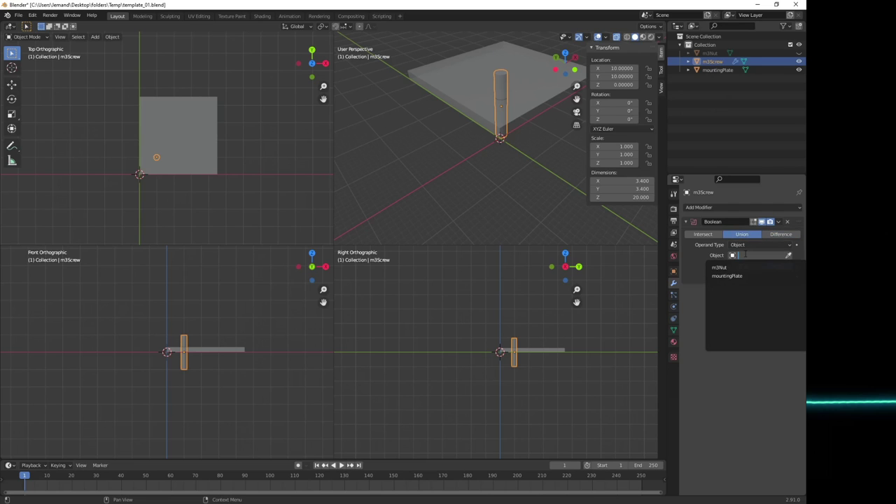
left_click(722, 267)
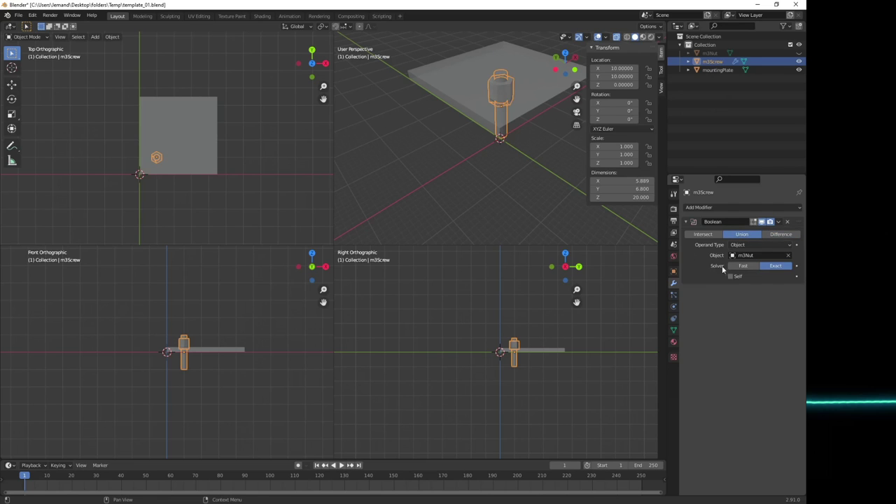
middle_click_drag(502, 165, 521, 183)
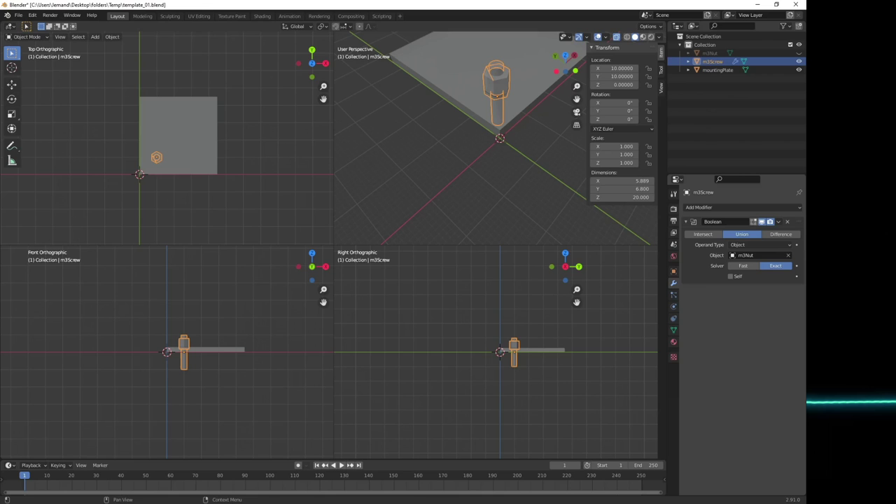
scroll(480, 175, "down", 3)
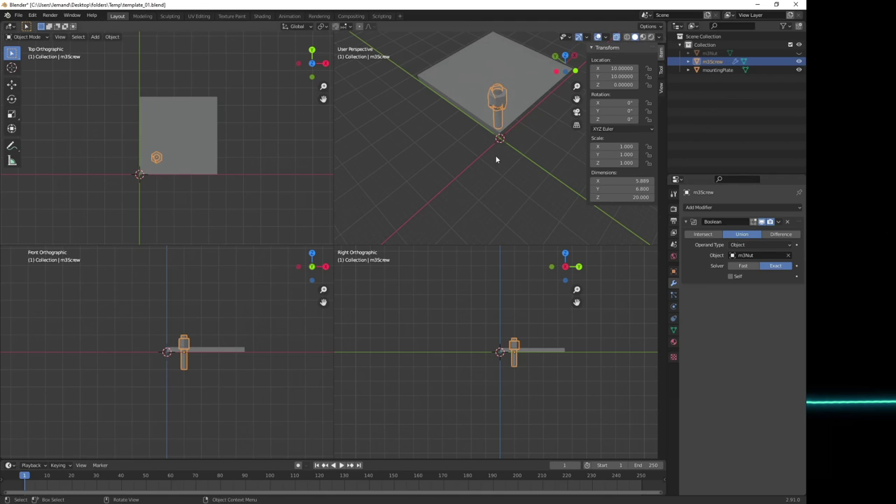
Step: Select mountingPlate to view its location, and add a Plain Axes empty to the scene
left_click(533, 86)
middle_click_drag(530, 126, 500, 198)
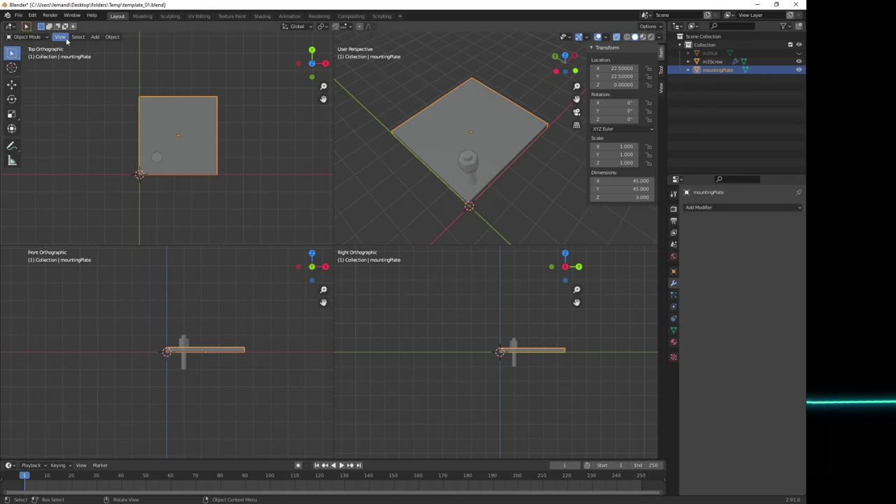
left_click(95, 37)
mouse_move(116, 131)
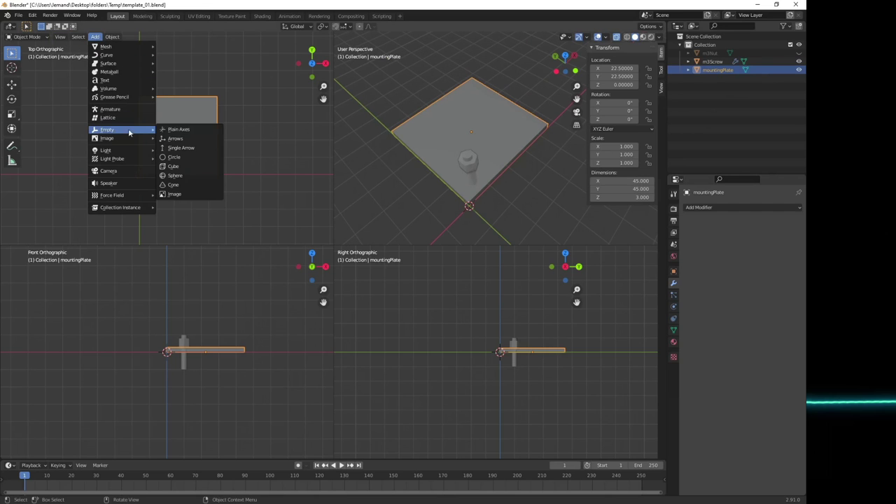
left_click(173, 132)
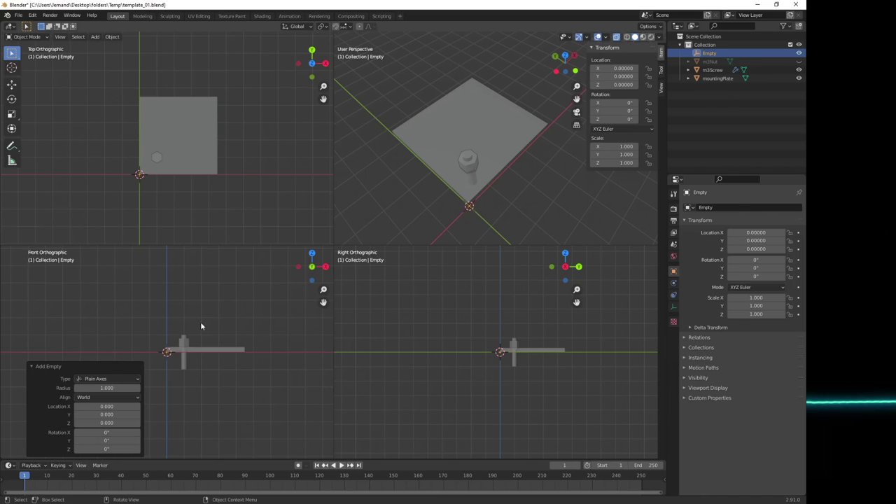
Step: Set the empty's location to 22.5 on both X and Y, at the centre of mountingPlate
left_click(98, 407)
type("0.0")
type("22")
type(".5")
key("Return")
left_click(91, 415)
type("22.5")
key("Return")
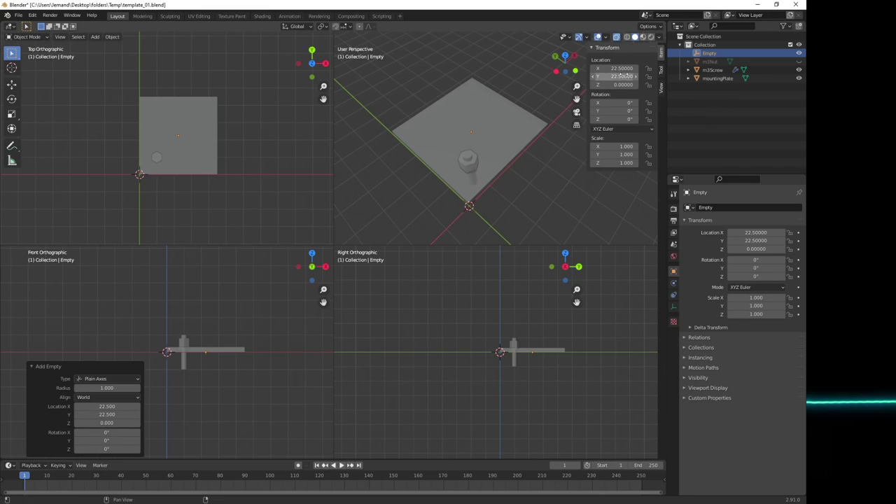
Step: Rename the empty as centerEmpty
left_click(710, 54)
key("F2")
key("Home")
type("center")
key("Return")
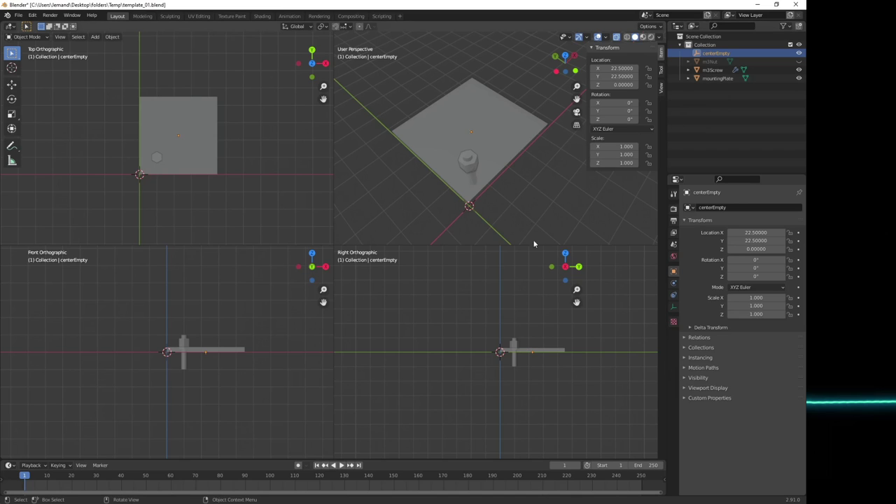
Step: Add a Mirror modifier to m3Screw on the X and Y axes, with centerEmpty as the mirror object
left_click(513, 362)
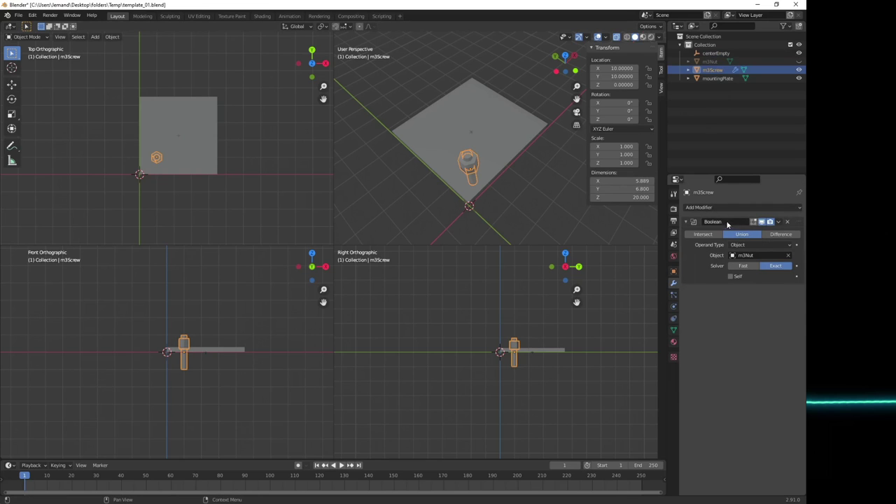
left_click(712, 207)
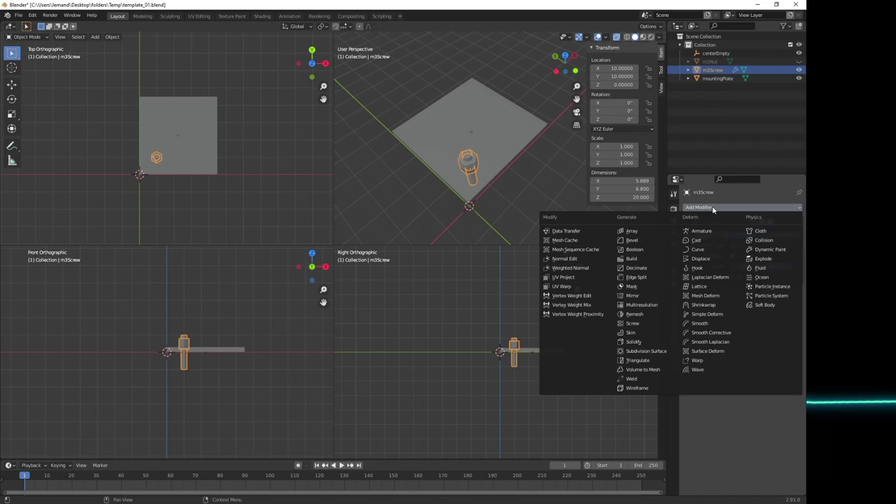
left_click(634, 296)
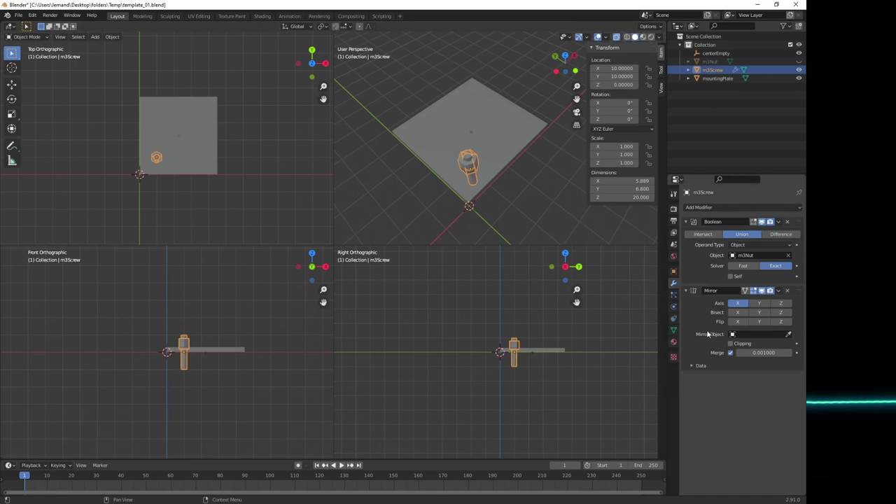
left_click(743, 334)
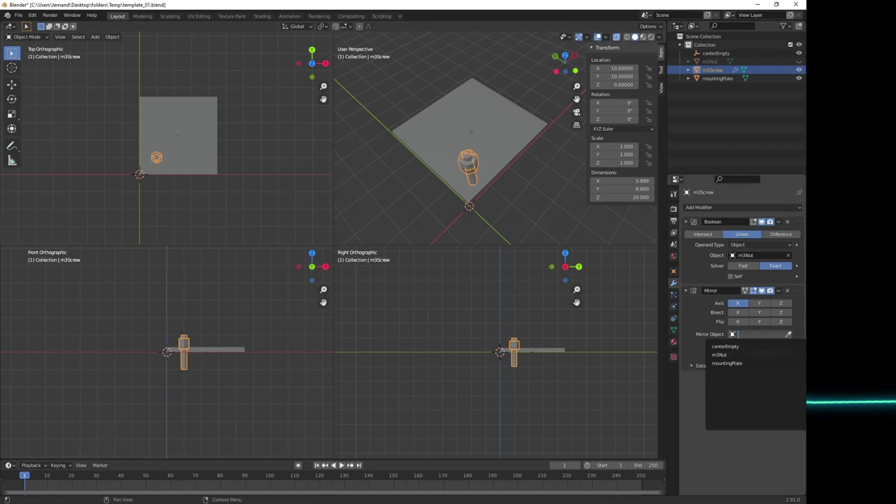
left_click(728, 346)
left_click(730, 353)
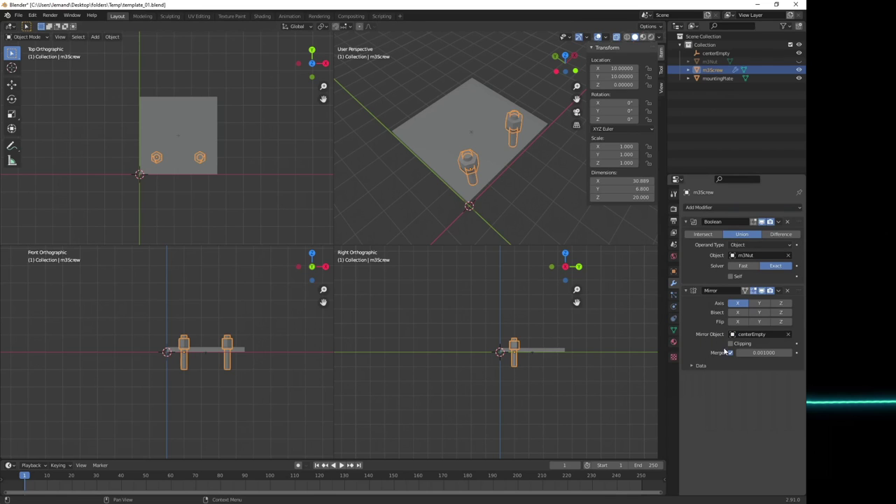
left_click(761, 304)
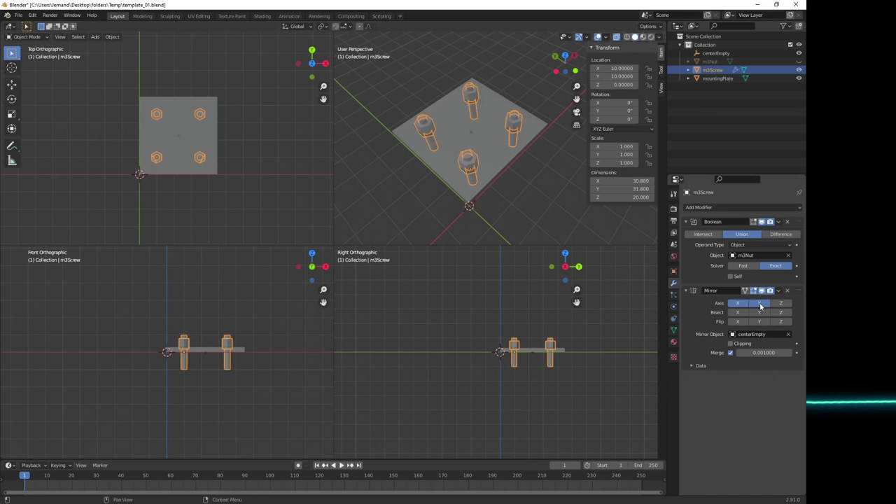
Step: Hide m3Screw and subtract it from mountingPlate with a Boolean modifier set to Difference
middle_click_drag(495, 187, 429, 185)
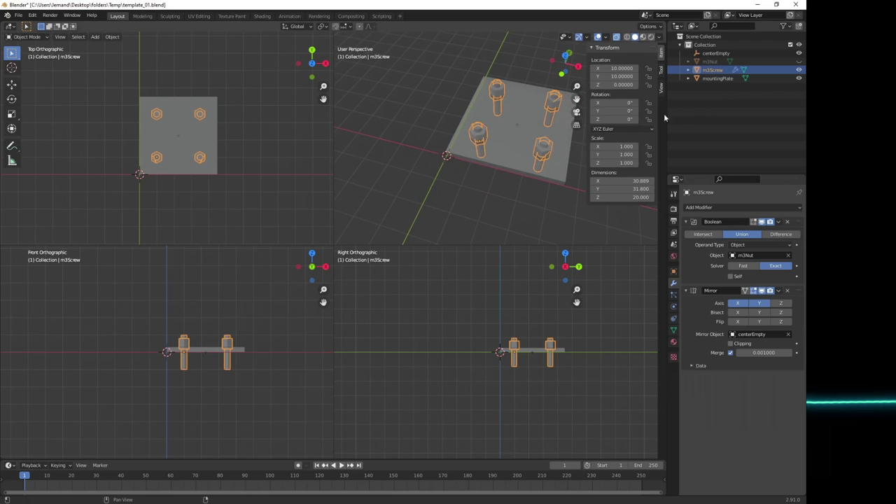
left_click(798, 72)
left_click(515, 159)
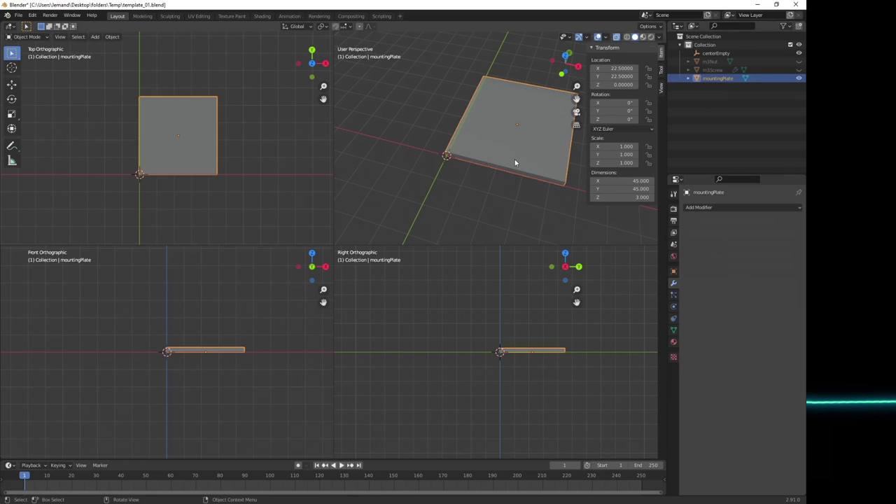
left_click(700, 208)
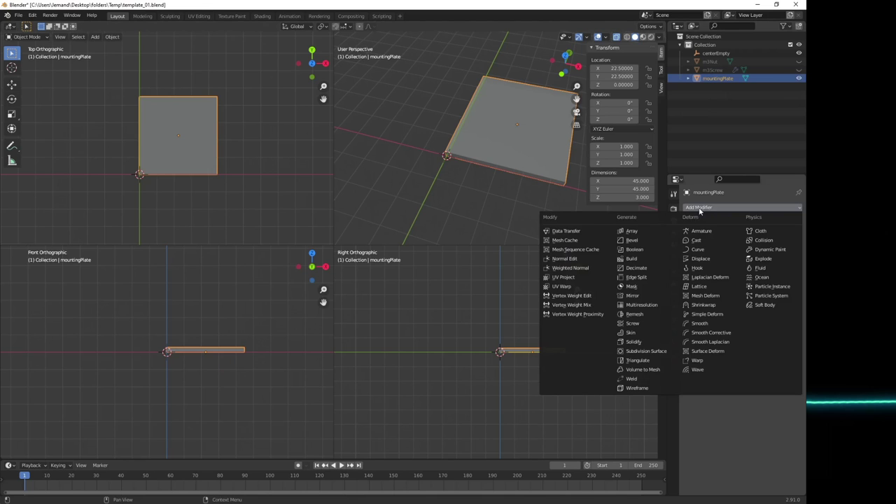
left_click(638, 250)
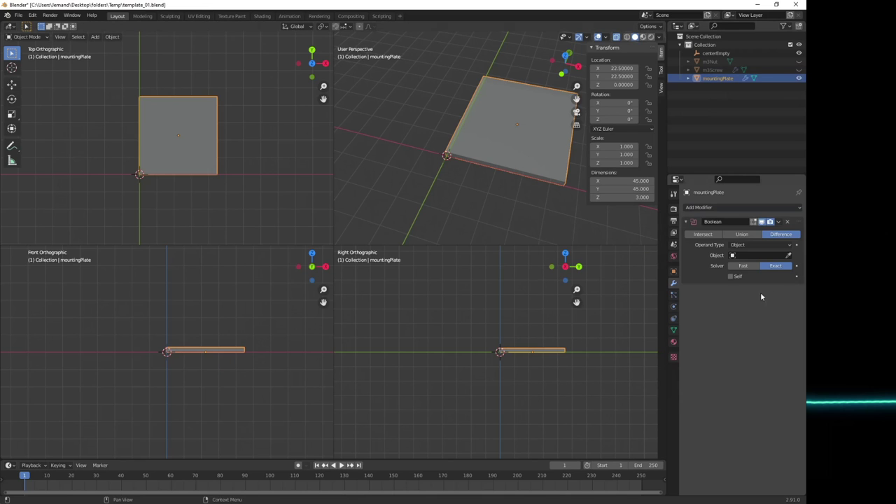
left_click(754, 257)
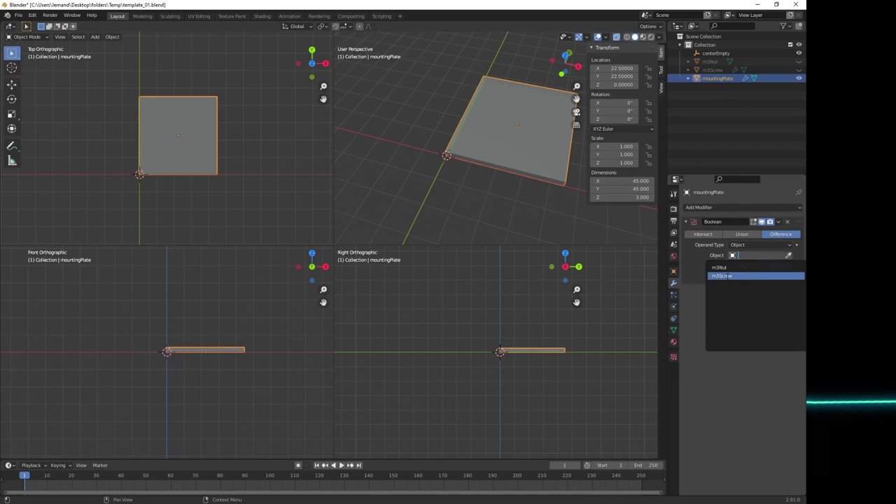
left_click(756, 276)
middle_click_drag(477, 175, 547, 186)
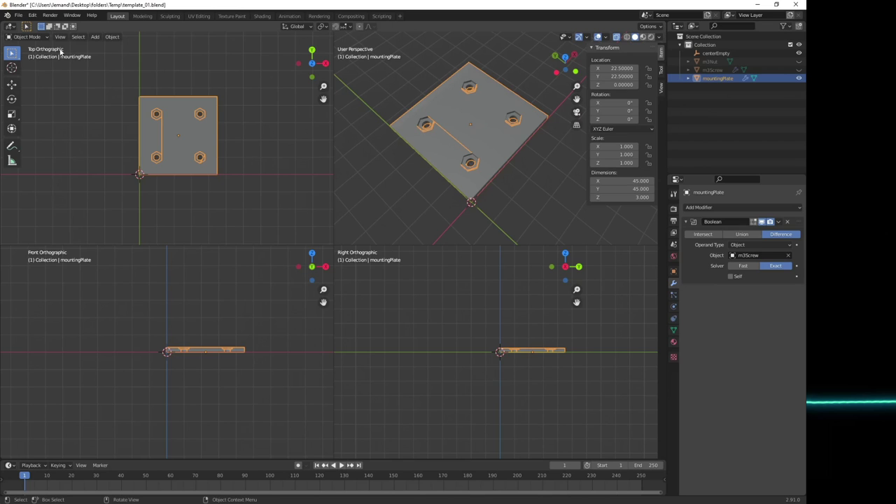
Step: Save the project as a new file named mountingPlate_01 in the Temp folder
left_click(19, 14)
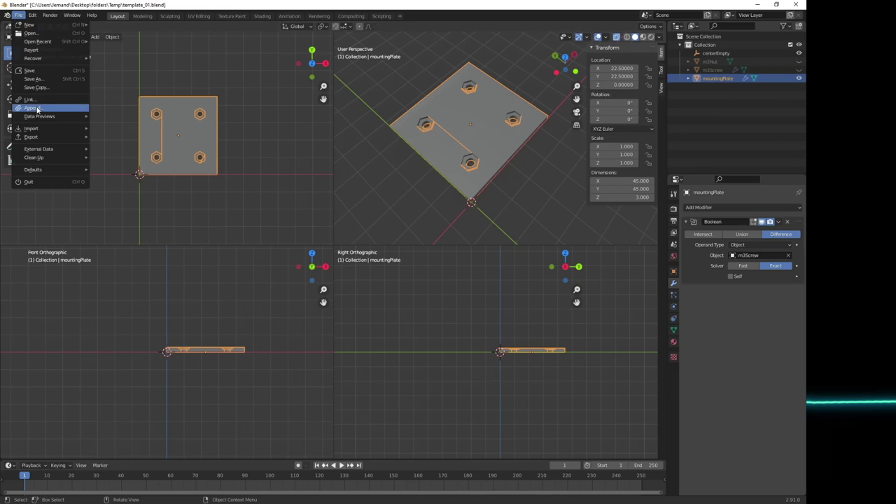
left_click(41, 80)
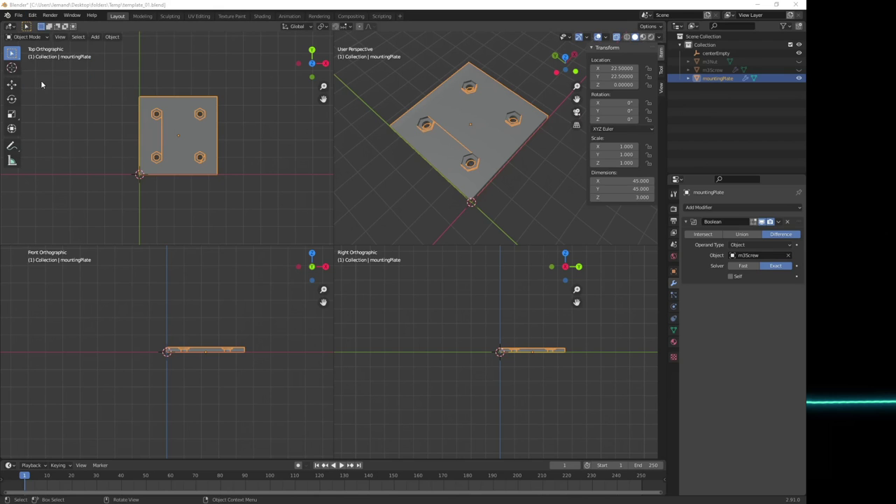
left_click_drag(488, 165, 358, 151)
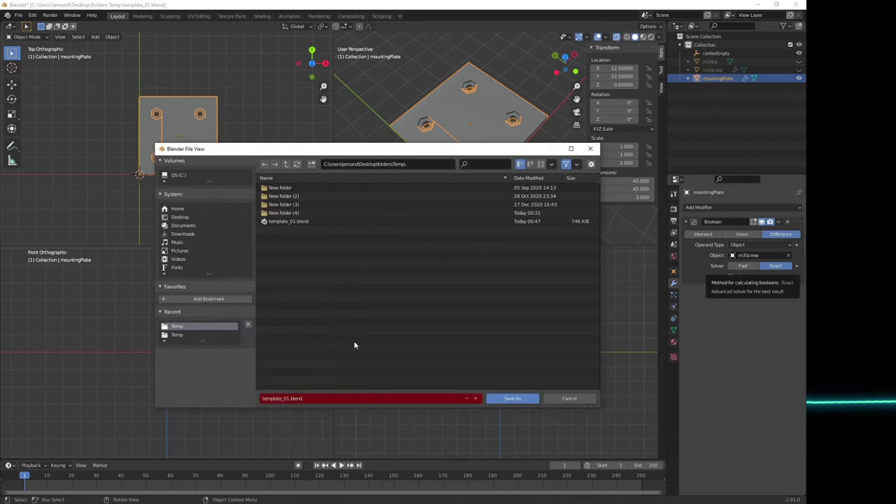
left_click(316, 398)
type("mou")
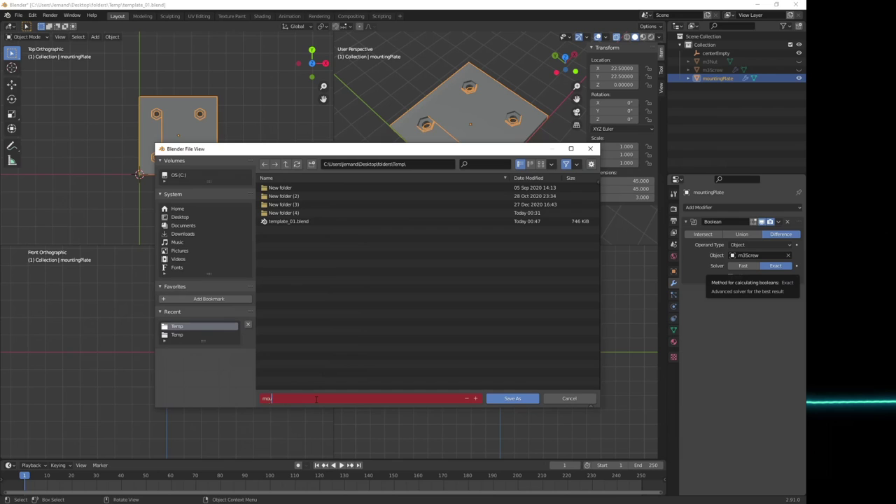
type("ntingPlate_01")
left_click(527, 399)
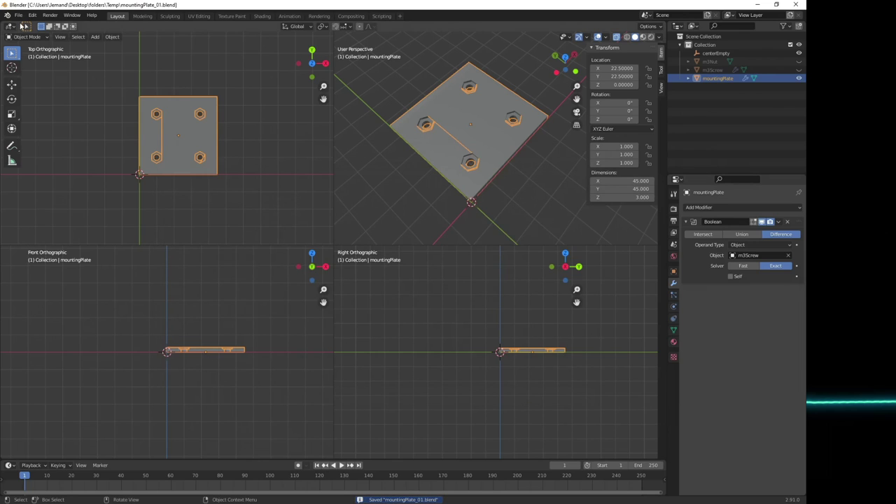
Step: Export only the selected mountingPlate as mountingPlate_01.stl with its modifiers applied
left_click(19, 15)
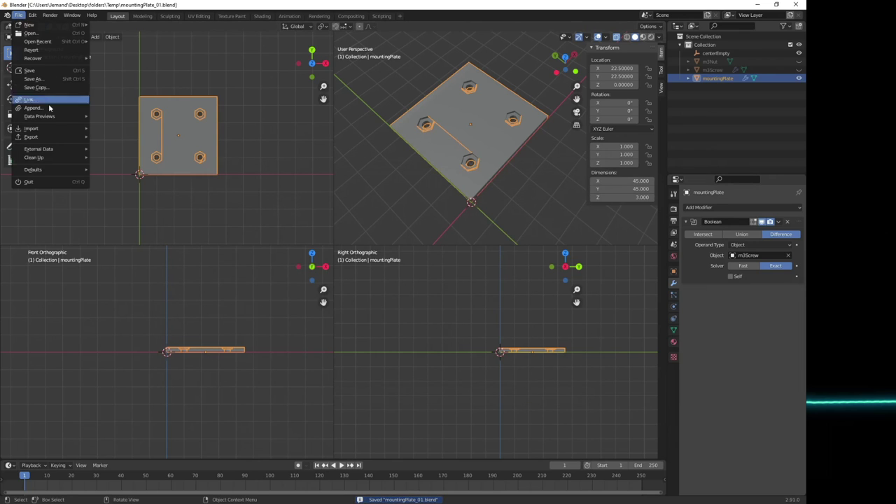
mouse_move(58, 138)
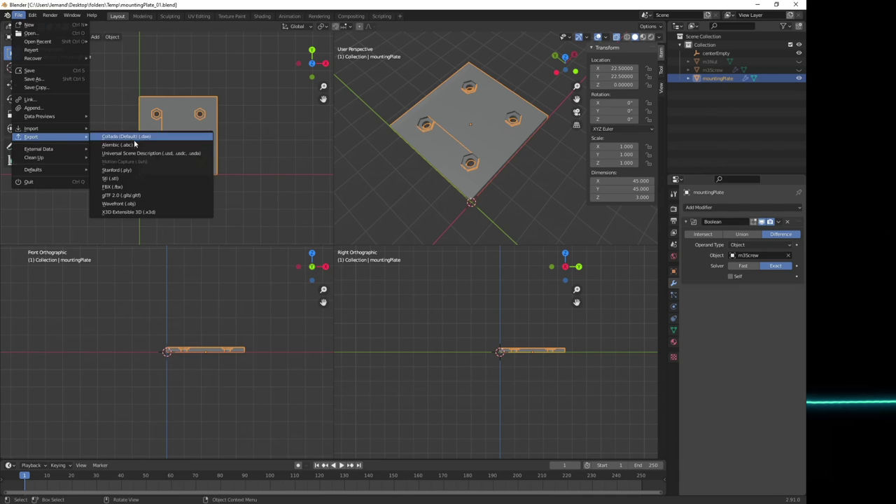
left_click(123, 179)
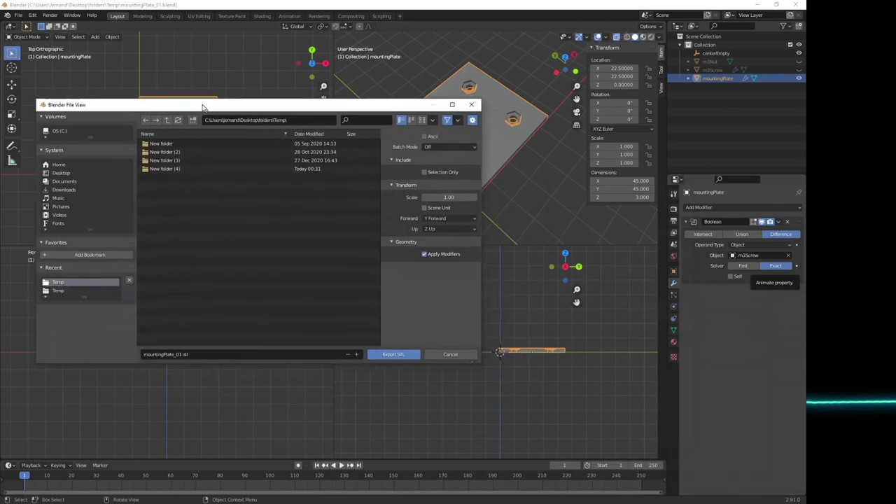
left_click_drag(203, 110, 267, 142)
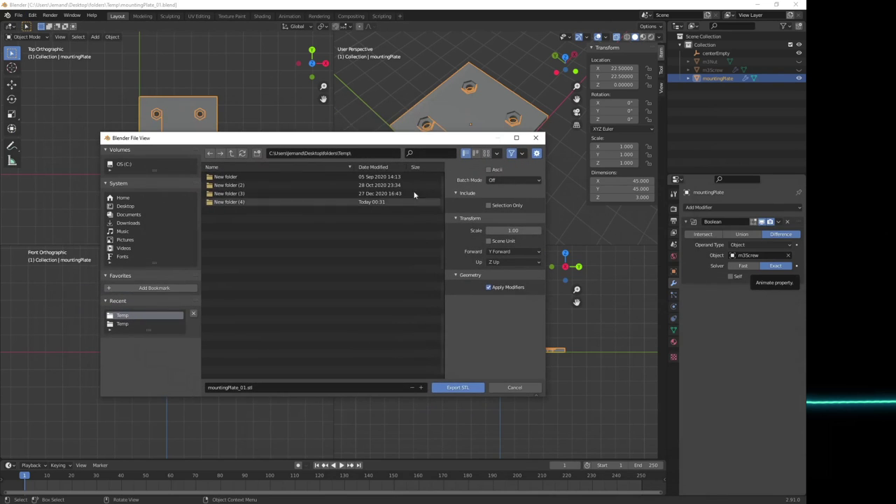
left_click(488, 206)
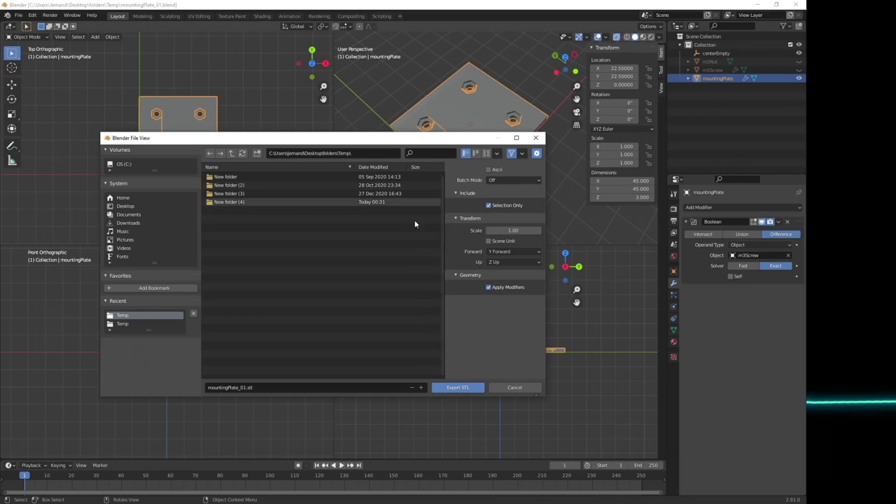
left_click(467, 389)
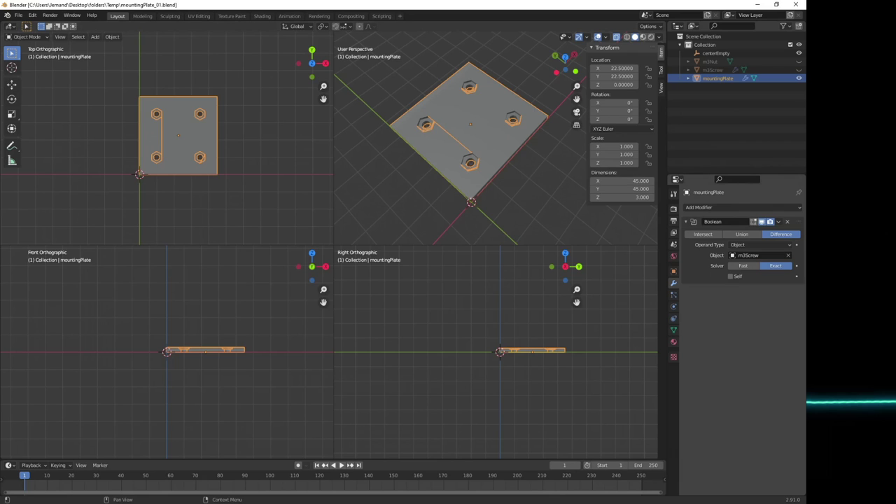
Step: Close the Blender session containing the finished mounting plate
key("alt+Tab")
left_click(593, 367)
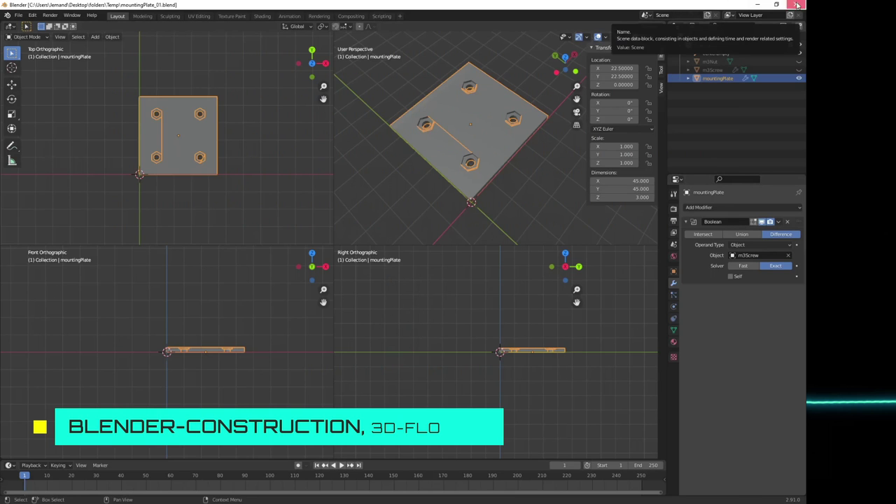
left_click(797, 5)
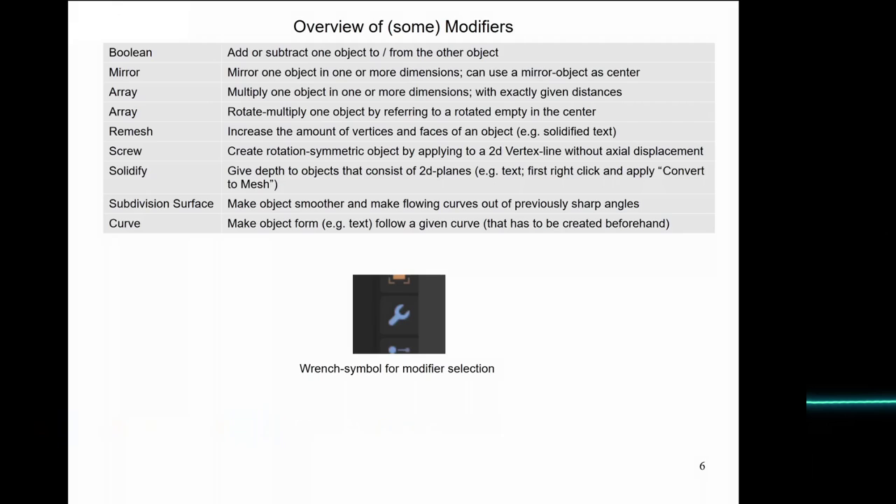
Step: Leave the slide show and open template_01.blend in a maximized Blender window
key("Escape")
left_click(48, 184)
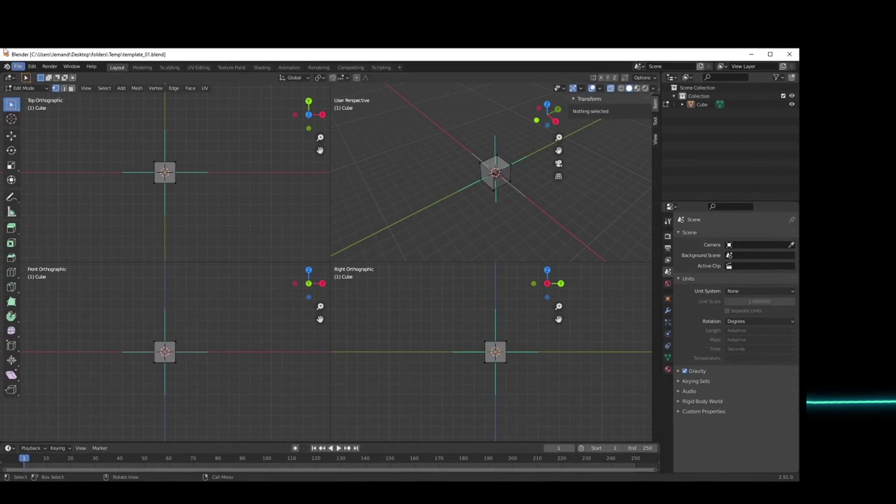
left_click_drag(4, 50, 110, 80)
left_click_drag(296, 88, 235, 68)
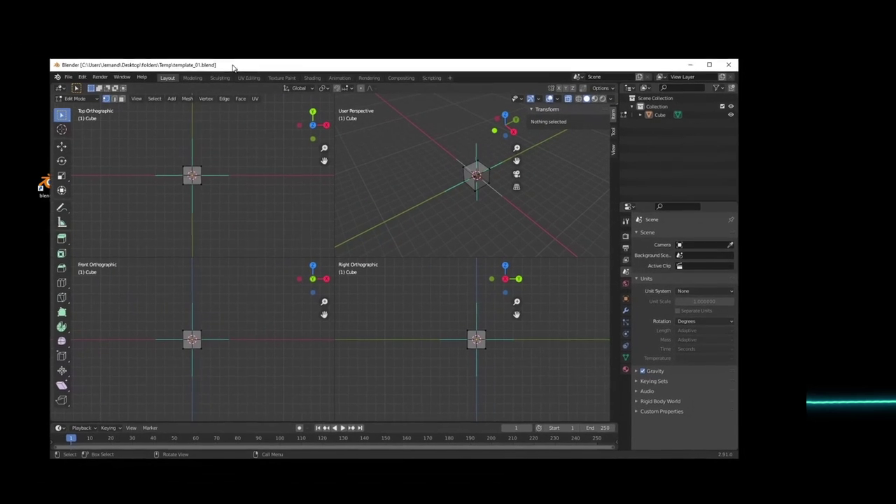
left_click(707, 63)
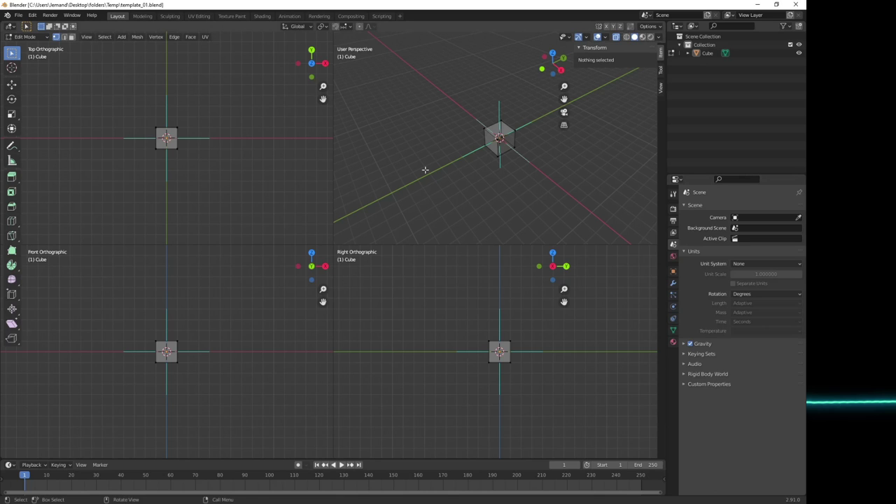
Step: Switch the template's cube to Object Mode and delete it
key("Tab")
left_click(492, 148)
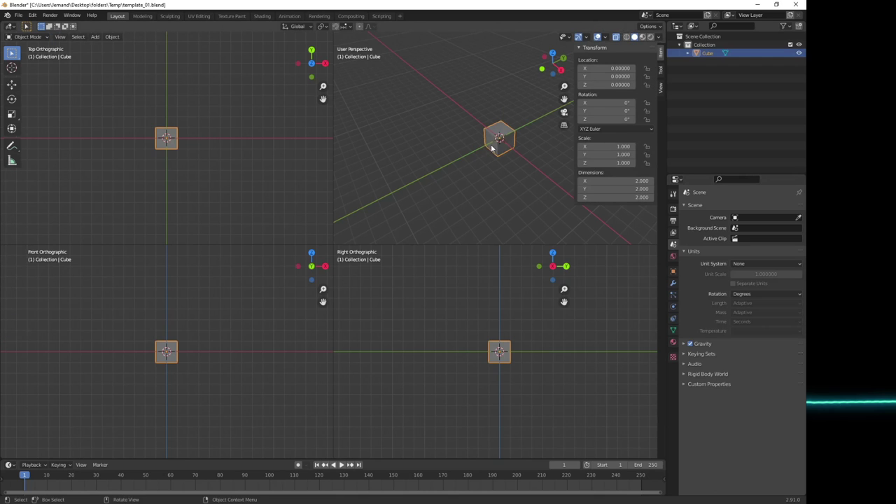
key("Delete")
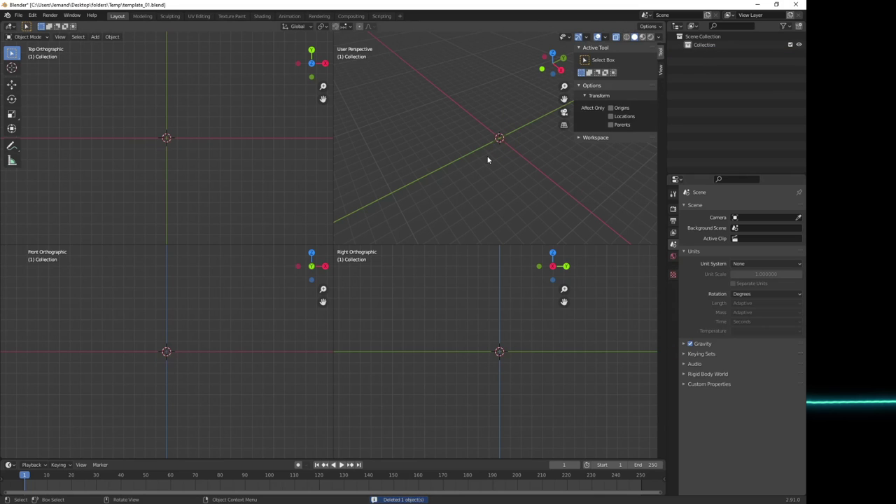
Step: Add a mesh circle at the scene origin
left_click(113, 39)
left_click(96, 37)
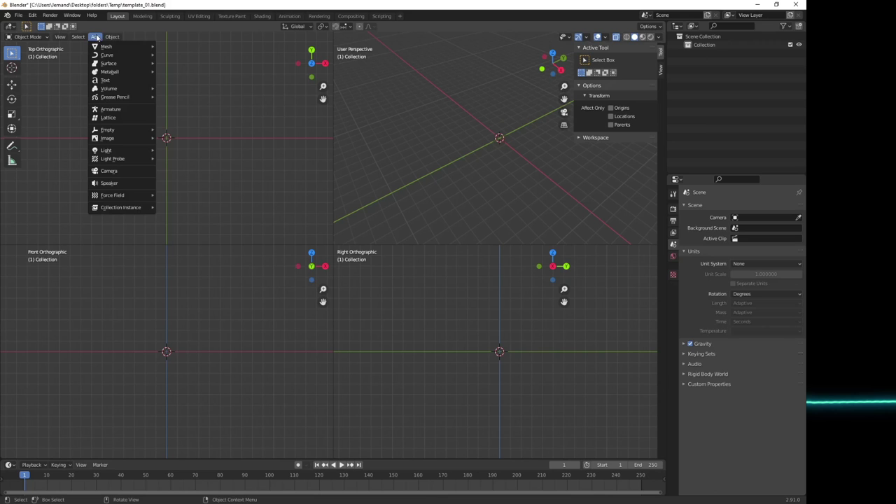
mouse_move(108, 48)
left_click(184, 63)
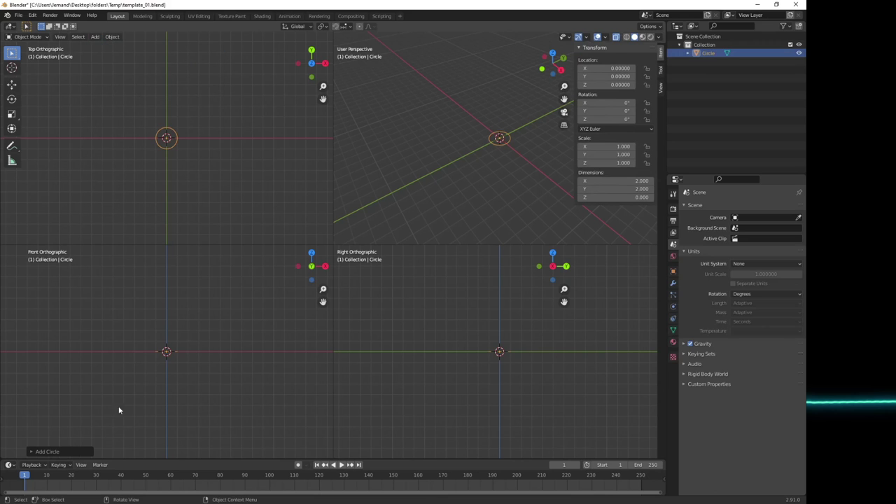
Step: Set the new circle to 20 vertices and a radius of 1.785, then deselect it
left_click(57, 452)
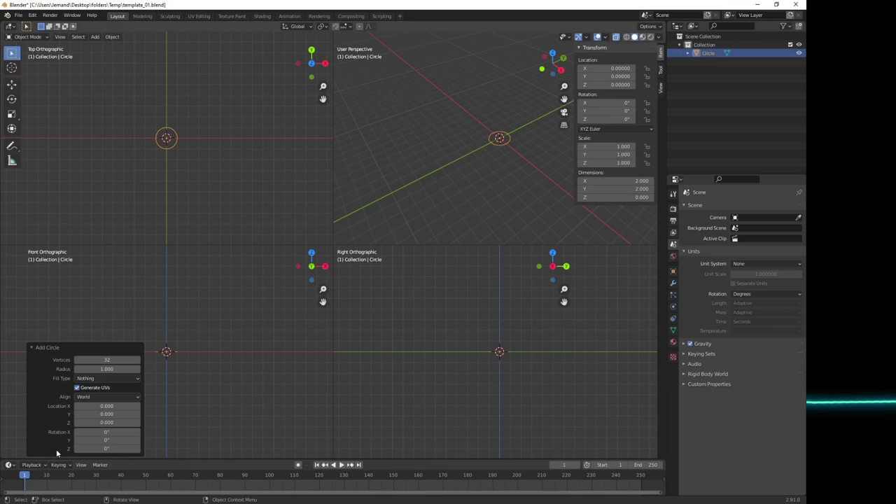
left_click(110, 360)
type("20")
key("Return")
left_click(110, 369)
type("1.785")
key("Return")
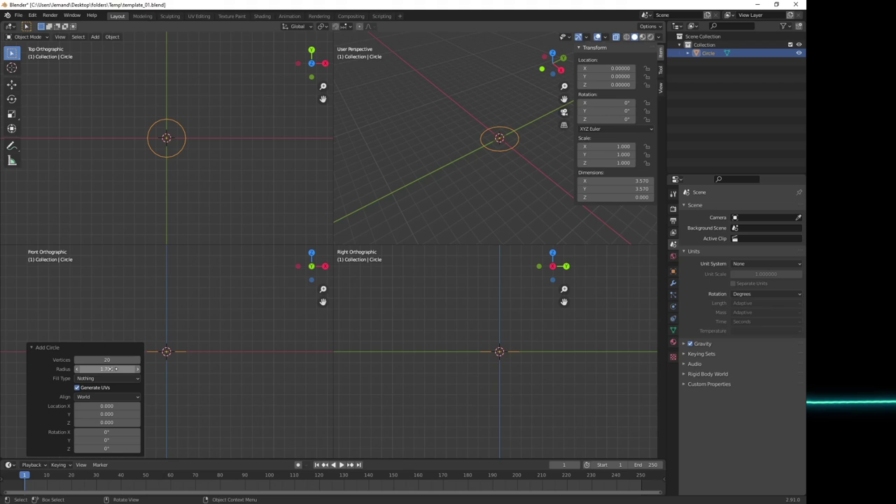
left_click(190, 281)
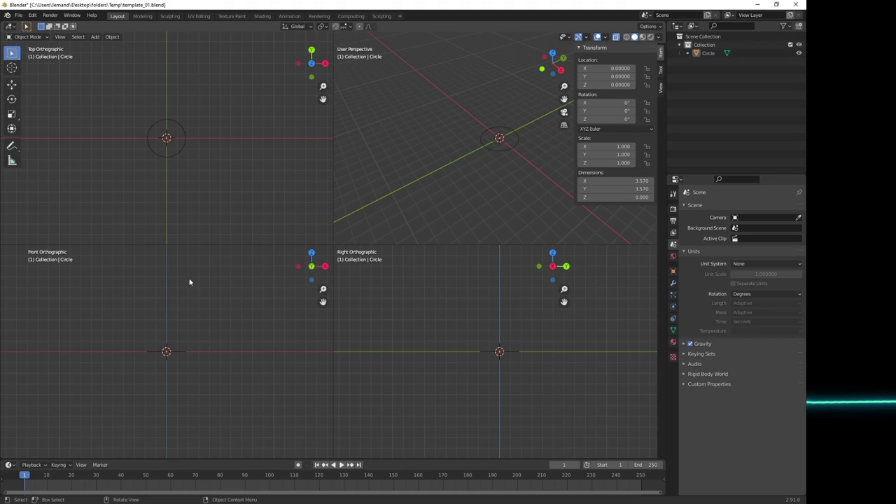
Step: Add a second 20-vertex circle with a radius of 4 to the circle's mesh in Edit Mode, then deselect it
left_click(178, 156)
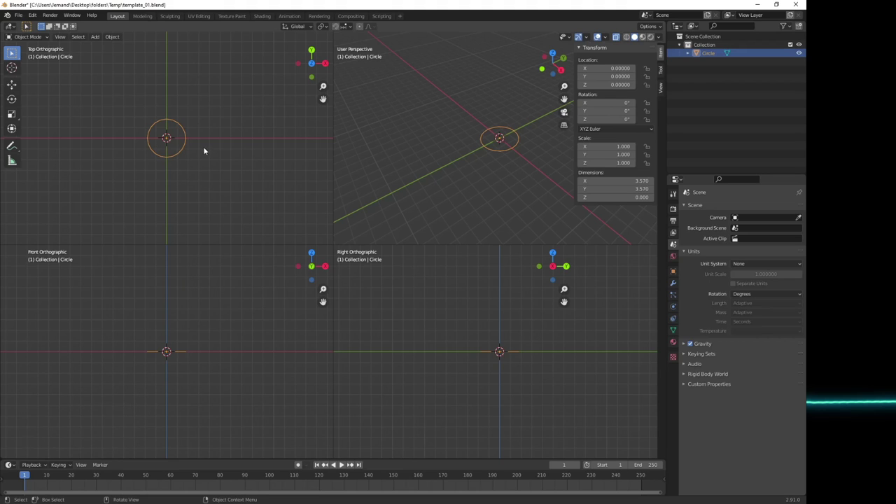
key("Tab")
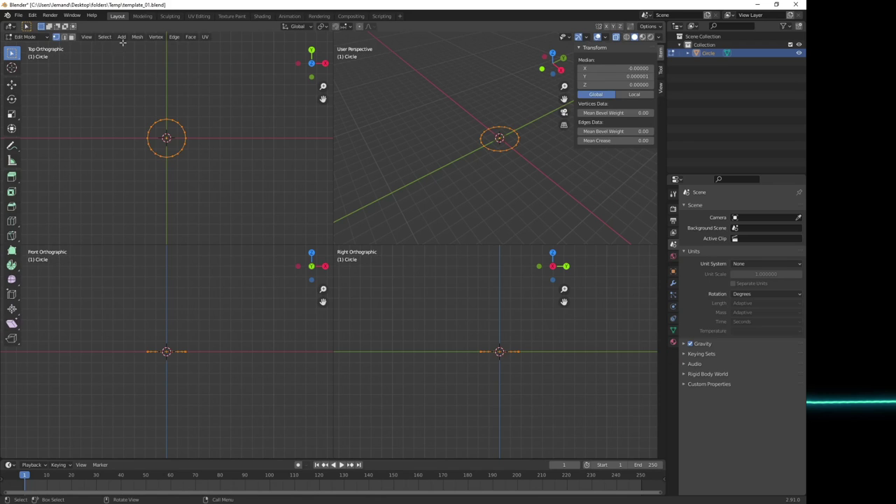
left_click(122, 36)
left_click(133, 63)
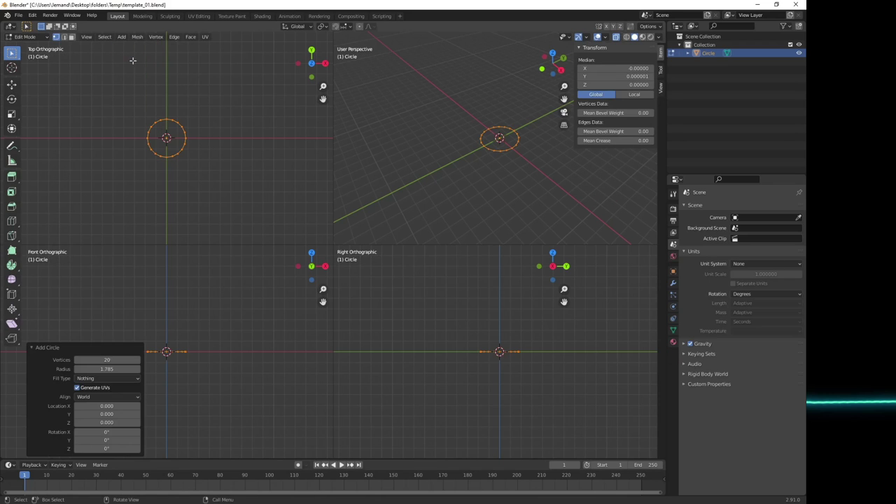
left_click(97, 369)
type("4")
key("Return")
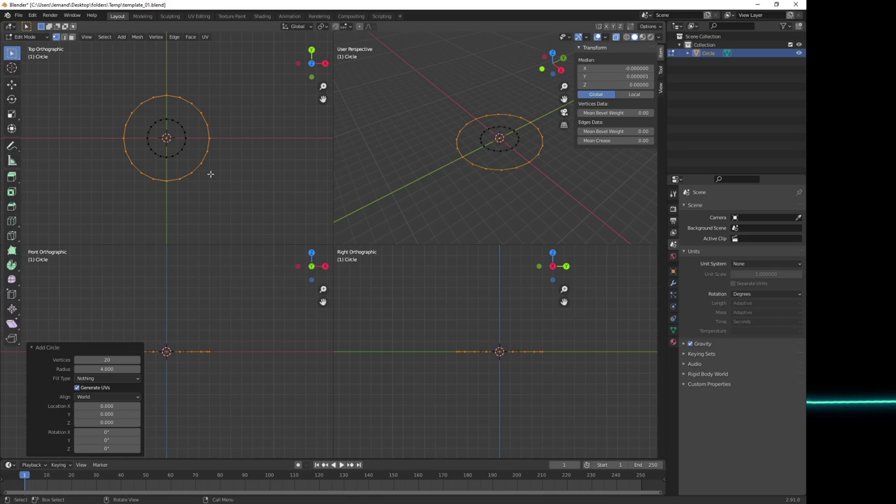
left_click(235, 143)
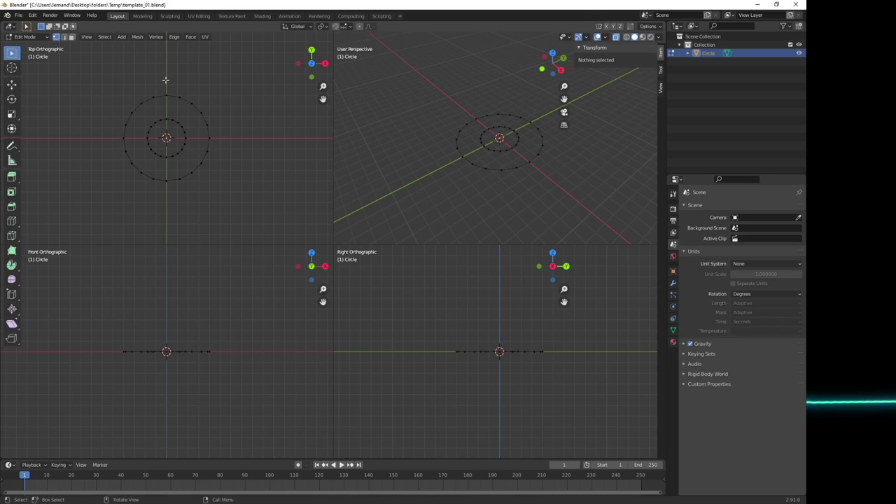
Step: Fill the upper-right and lower-right quarters between the two circles with faces
left_click_drag(163, 84, 221, 141)
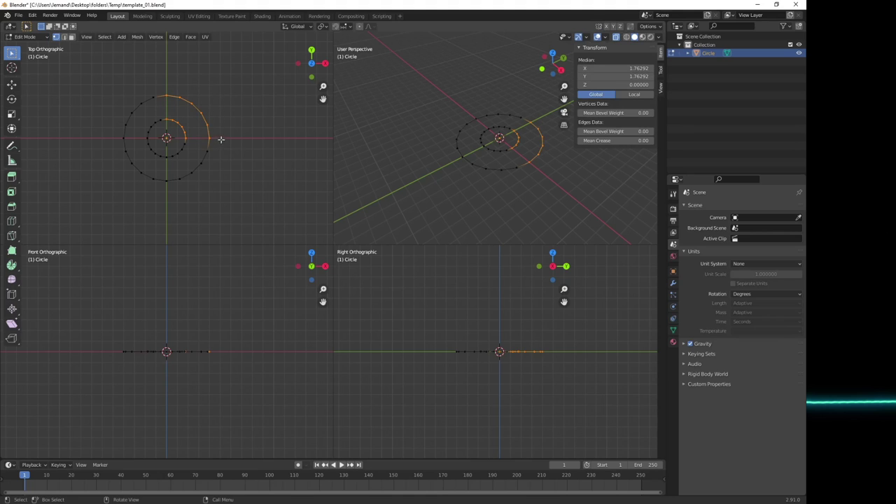
key("f")
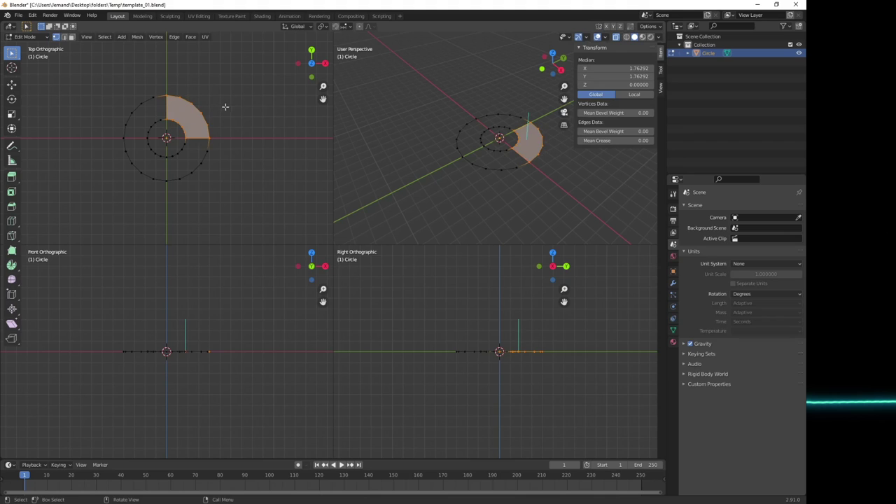
key("alt+a")
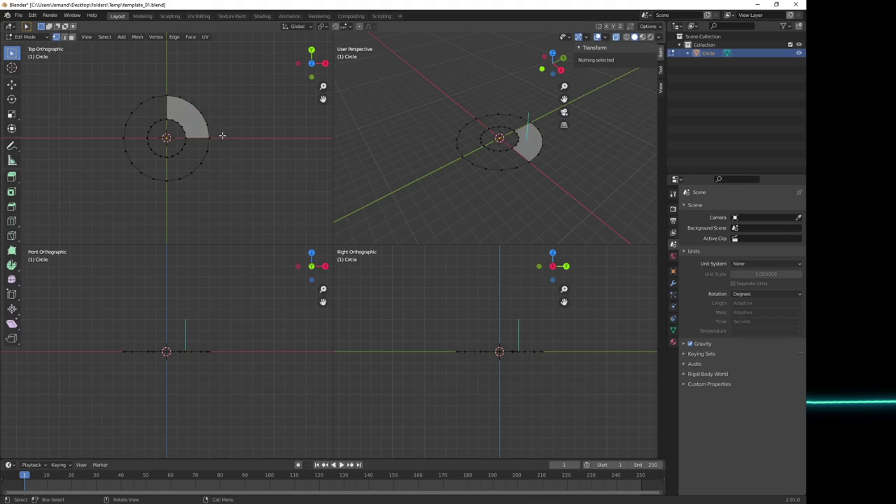
left_click_drag(221, 135, 163, 194)
key("f")
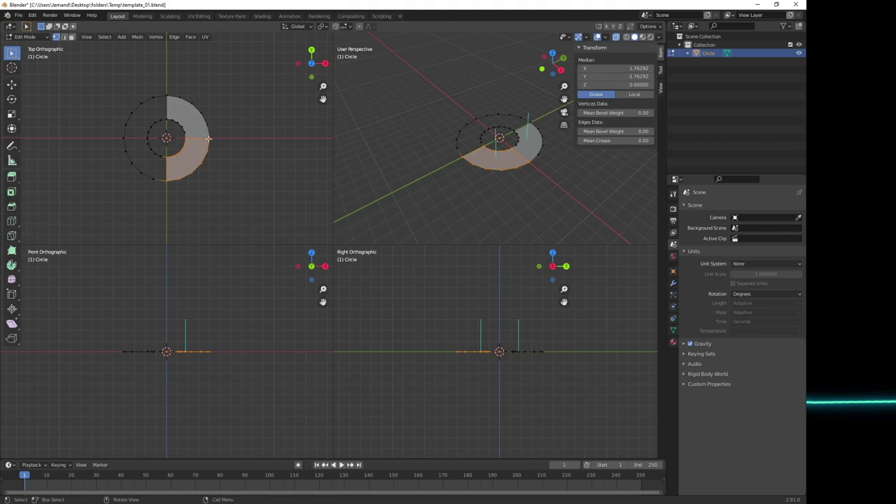
Step: Fill the lower-left and upper-left quarters between the two circles with faces to close the inner ring
left_click(160, 193)
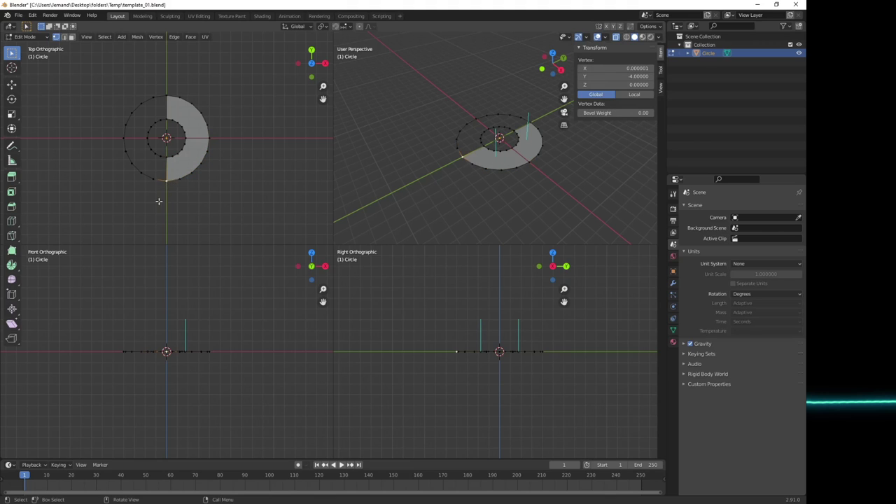
left_click(125, 138, "ctrl")
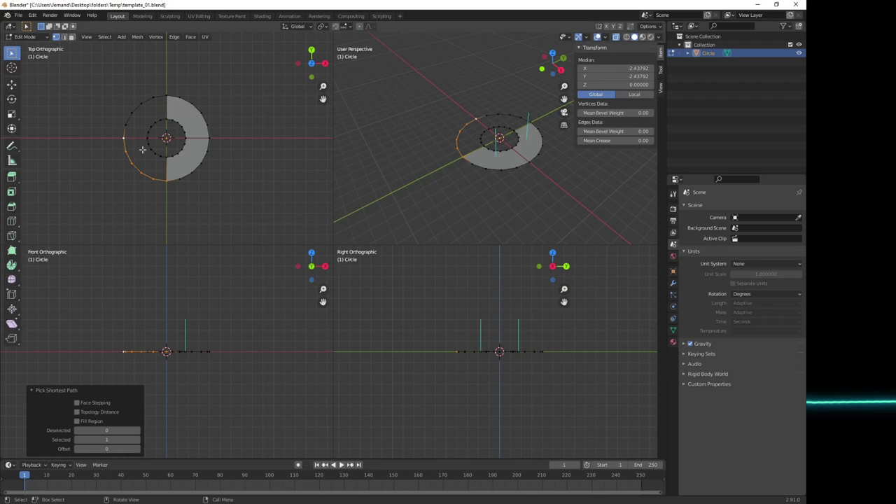
left_click(147, 137, "shift")
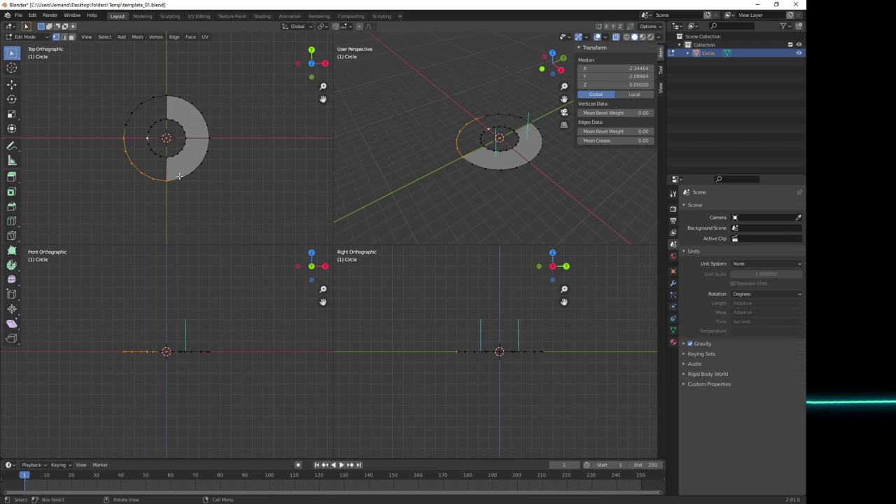
left_click(167, 156, "ctrl")
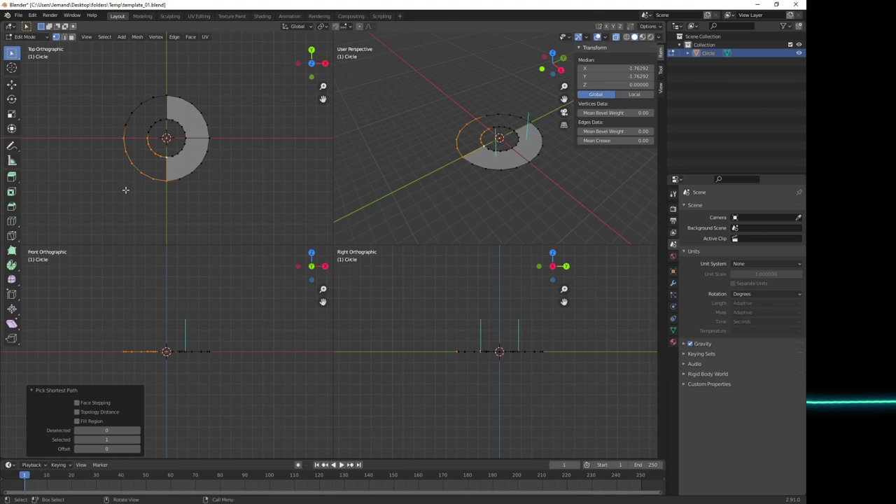
key("f")
left_click_drag(99, 81, 168, 139)
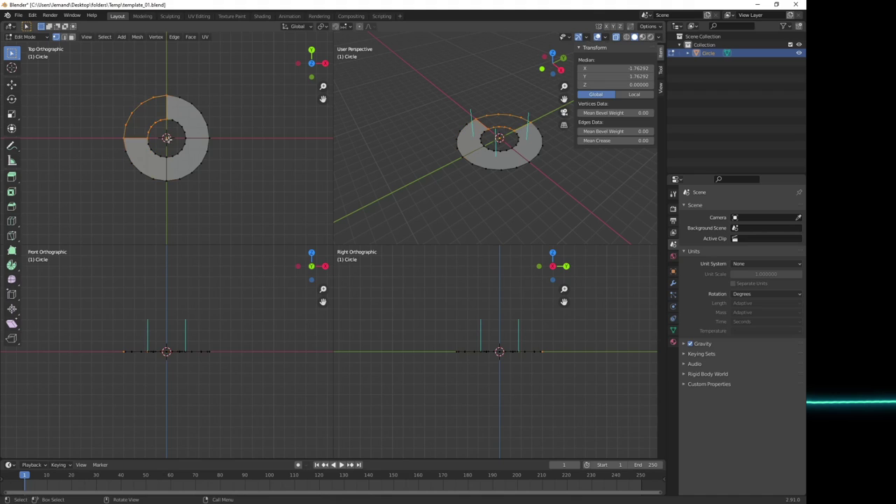
key("1")
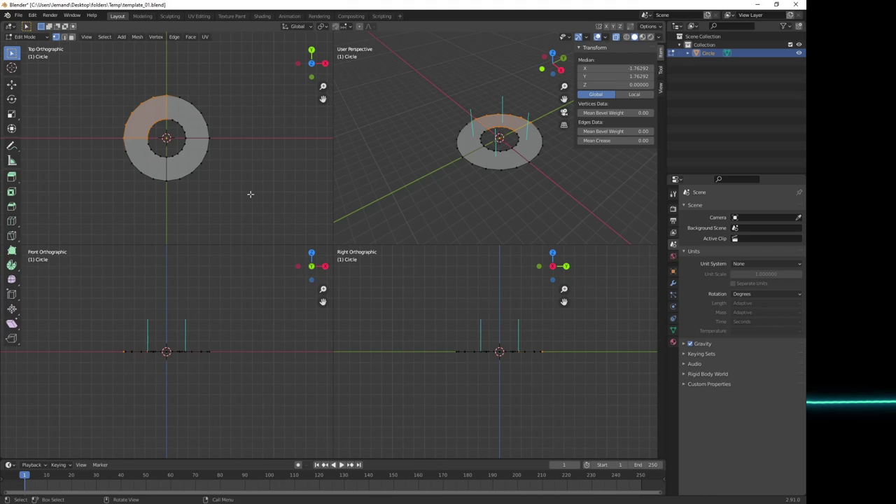
Step: Add a concentric mesh circle with 100 vertices and a radius of 40, then deselect it
scroll(245, 190, "down", 6)
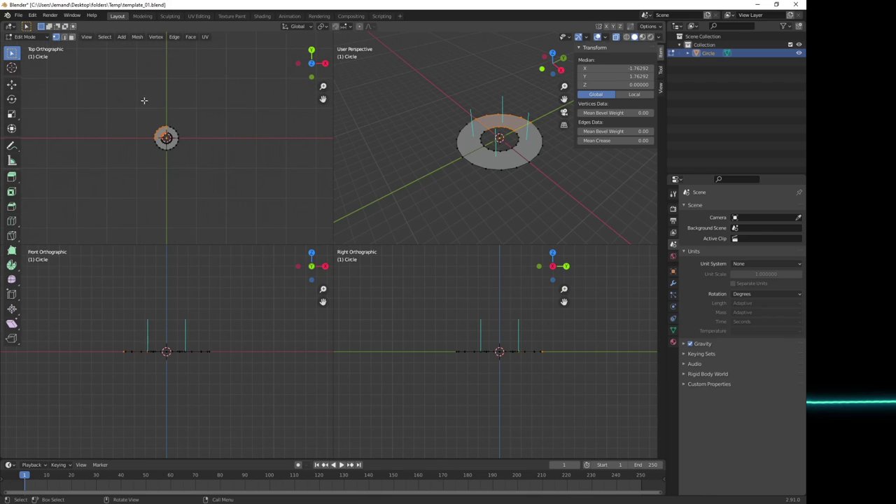
left_click(198, 155)
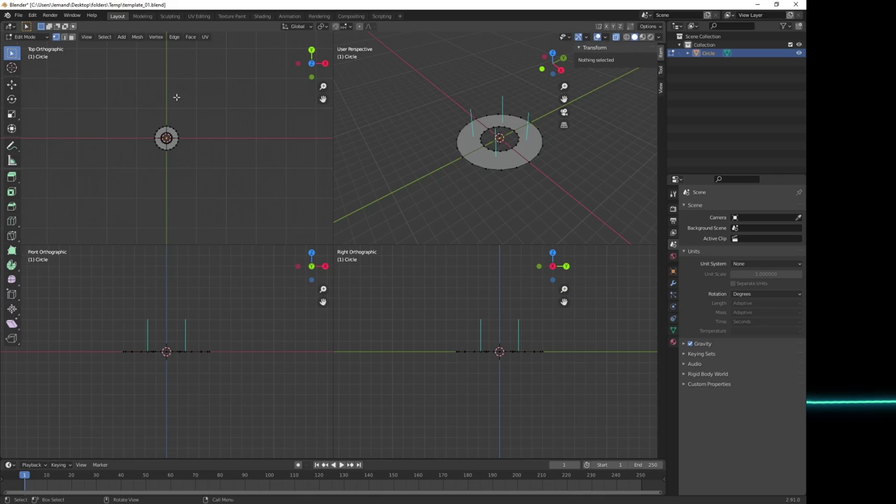
left_click(122, 37)
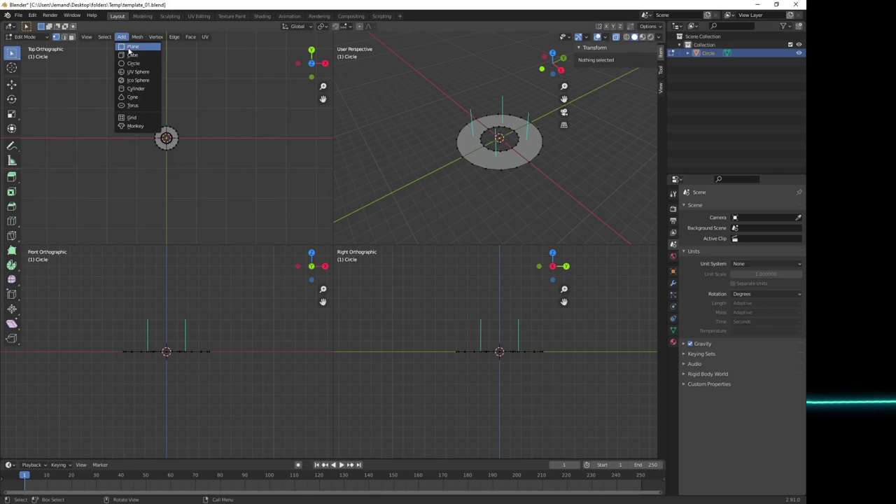
left_click(133, 63)
left_click(108, 360)
type("20")
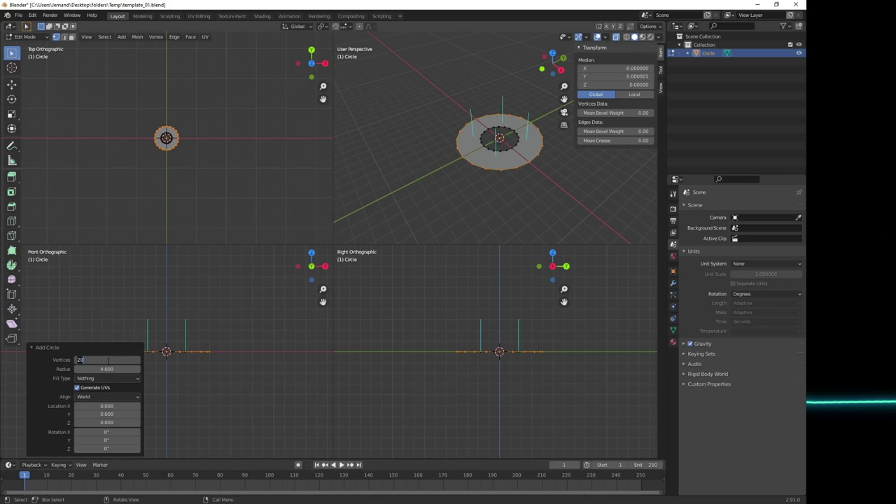
type("0")
key("Return")
left_click(107, 369)
type("40")
key("Return")
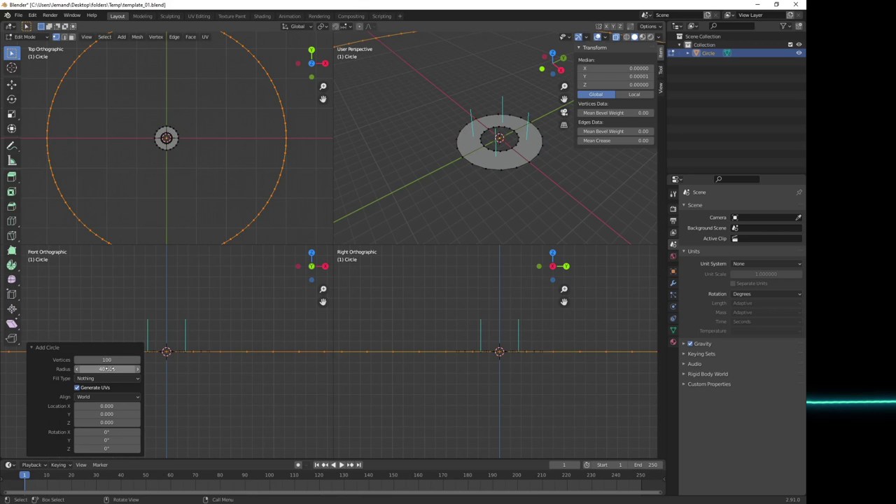
left_click(202, 185)
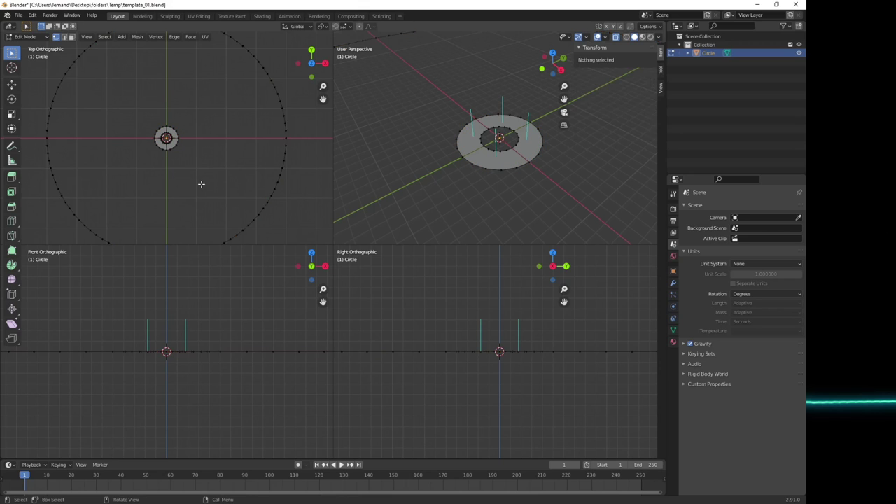
Step: Add another 100-vertex circle with a radius of 39 just inside the outermost one, then deselect it
left_click(122, 37)
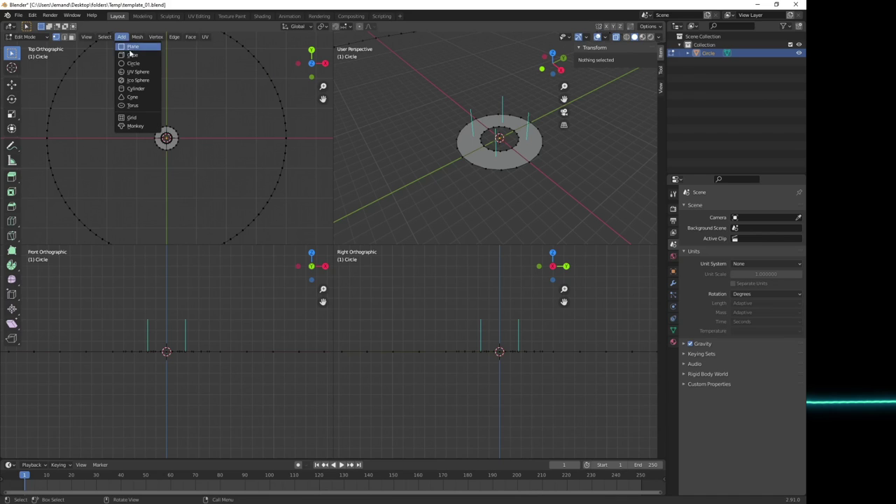
left_click(133, 62)
left_click(103, 370)
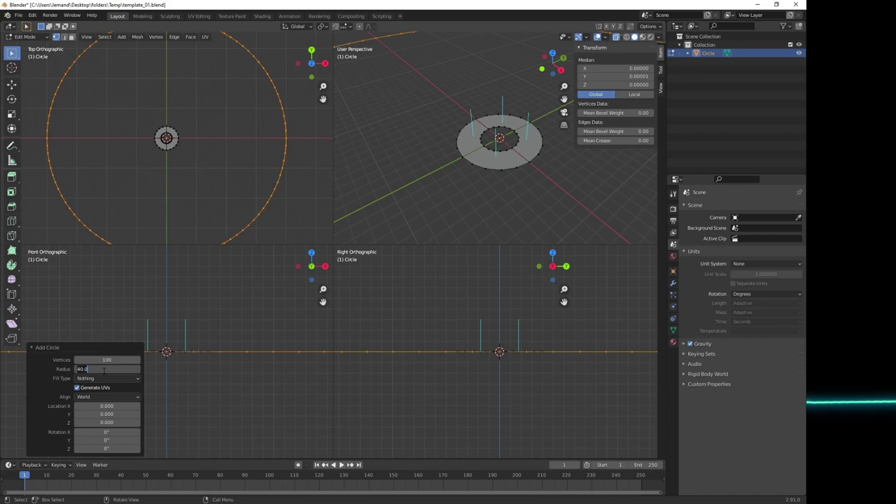
type("39")
key("Return")
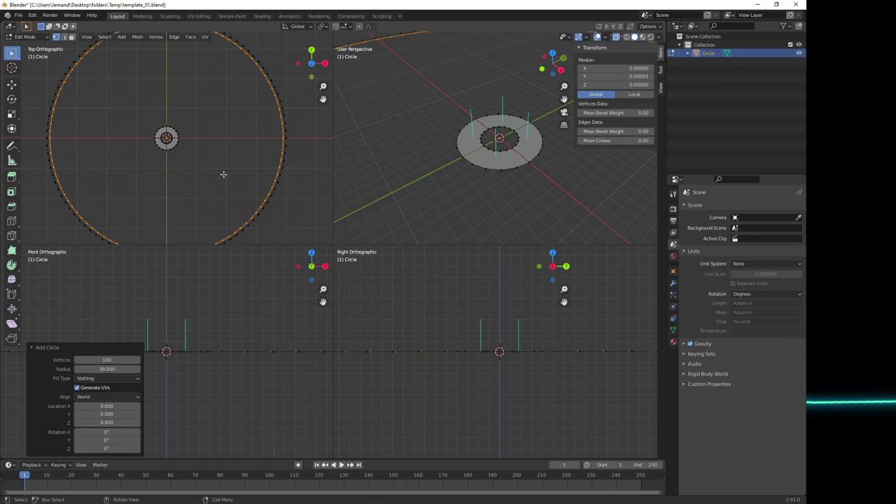
left_click(223, 175)
Step: Fill the upper-right quarter between the radius 40 and radius 39 circles with a face
scroll(224, 168, "down", 3)
scroll(223, 165, "up", 1)
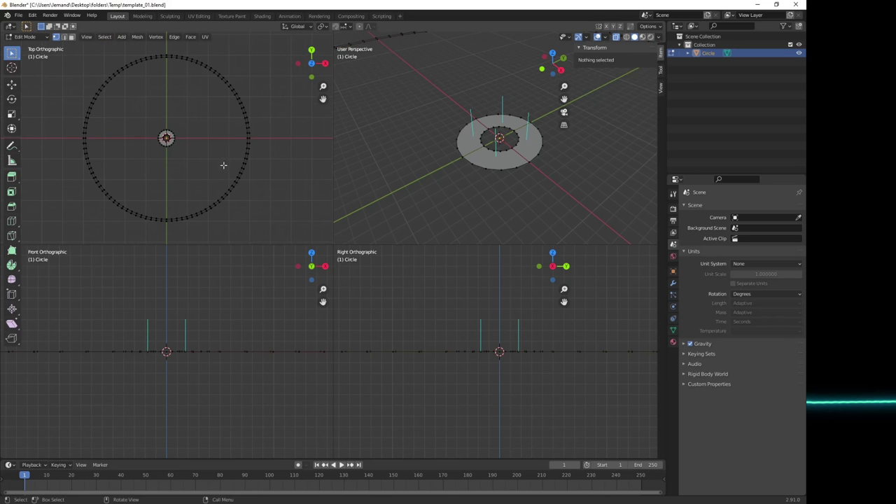
left_click(166, 55)
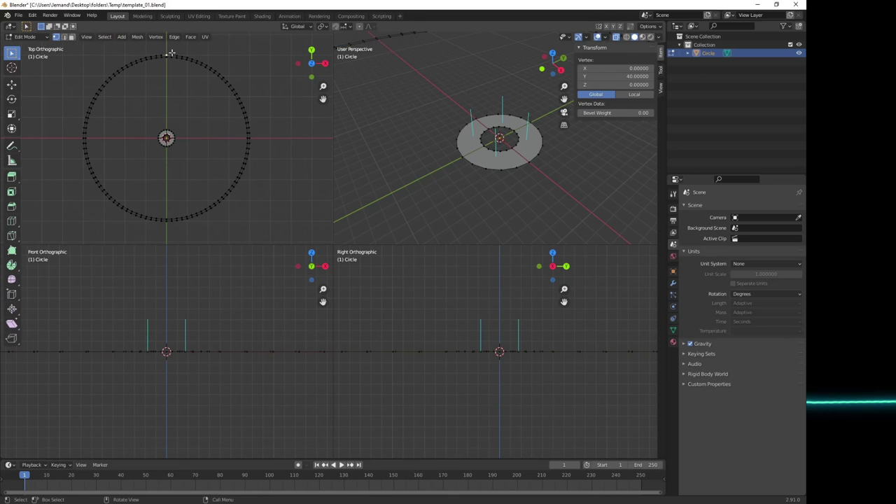
left_click(250, 137, "ctrl")
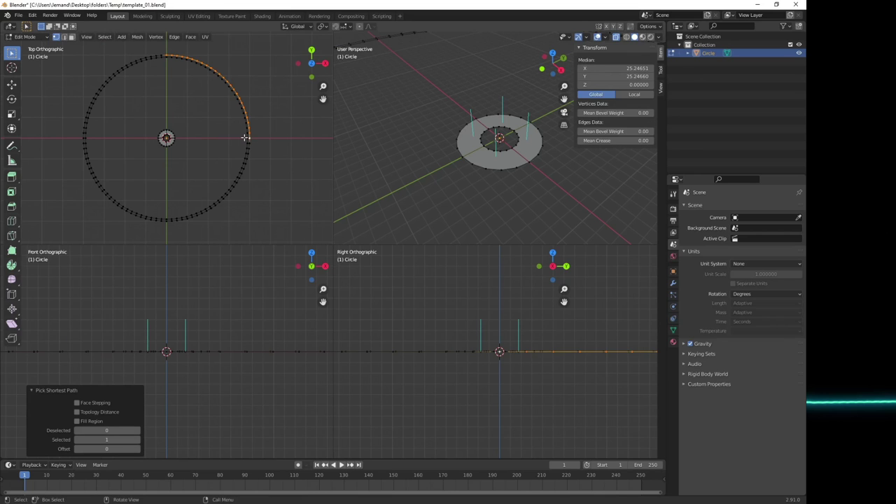
left_click(245, 138, "shift")
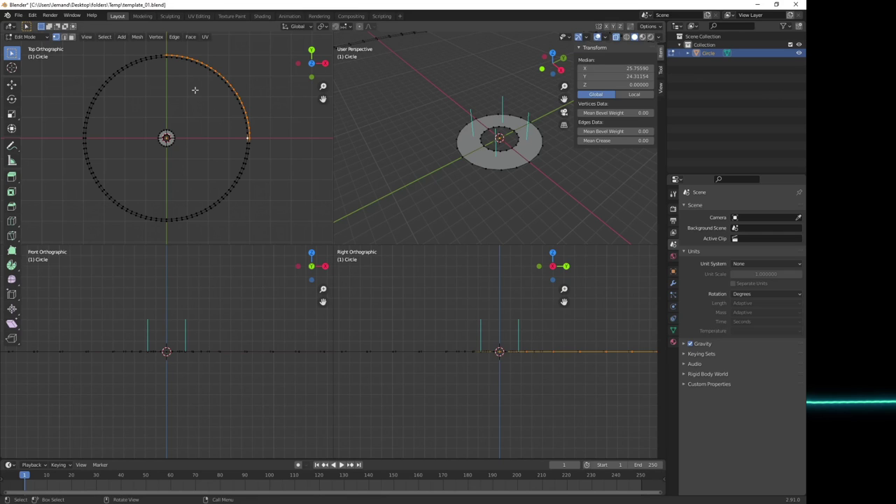
left_click(166, 58, "ctrl")
left_click(267, 150)
Step: Fill the remaining three quarters between the two large circles with faces to close the outer ring
left_click_drag(259, 135, 180, 240)
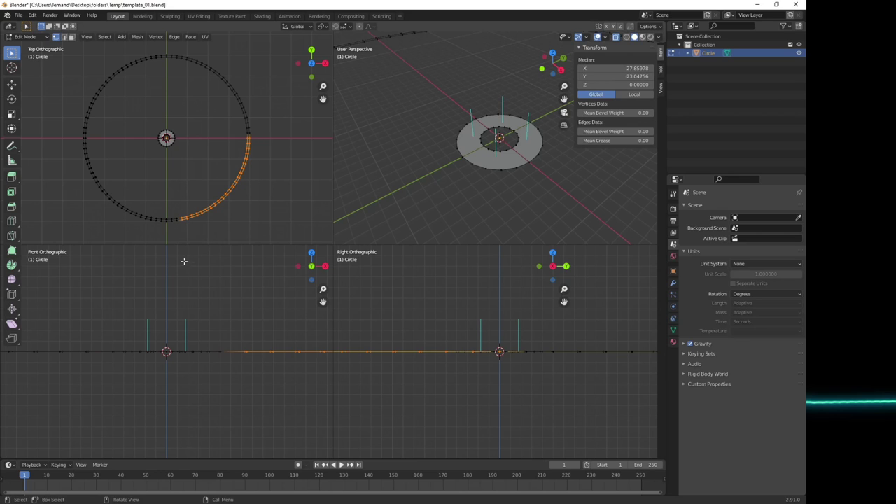
left_click_drag(163, 233, 180, 216, "shift")
key("Home")
left_click_drag(168, 232, 104, 176)
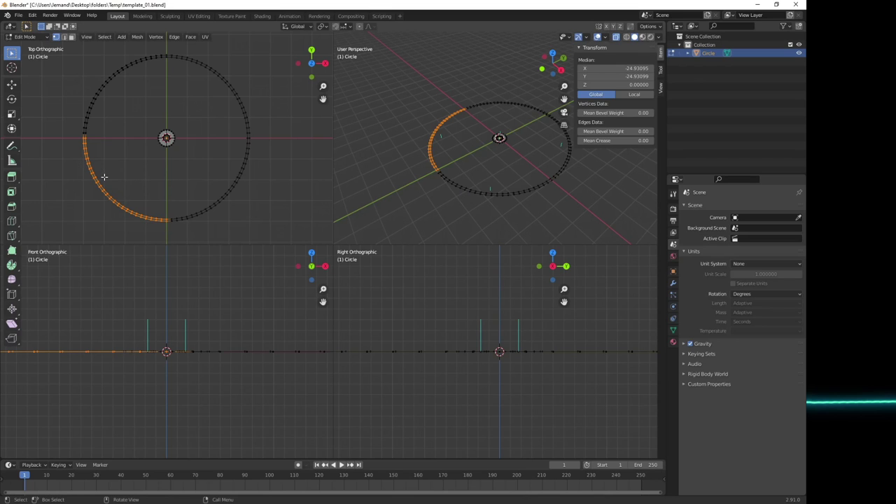
left_click_drag(75, 141, 129, 73)
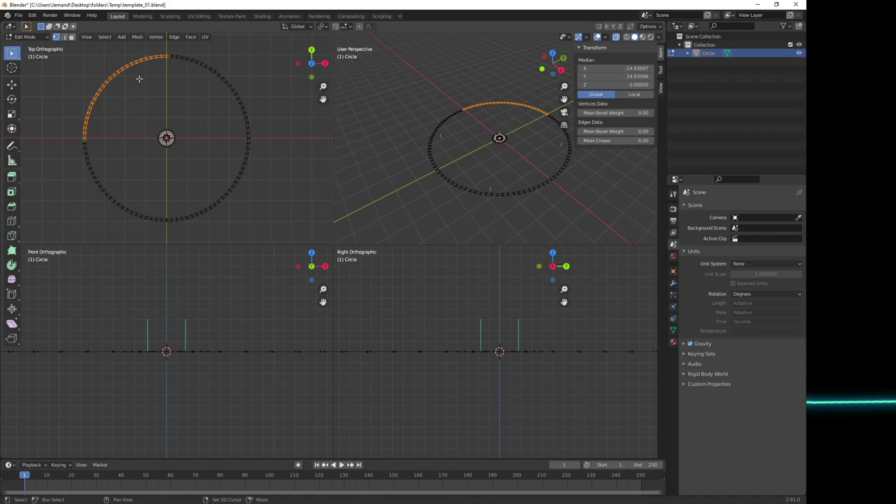
Step: Select all four quarter faces of the outer ring and flip their normals
middle_click_drag(537, 172, 489, 195)
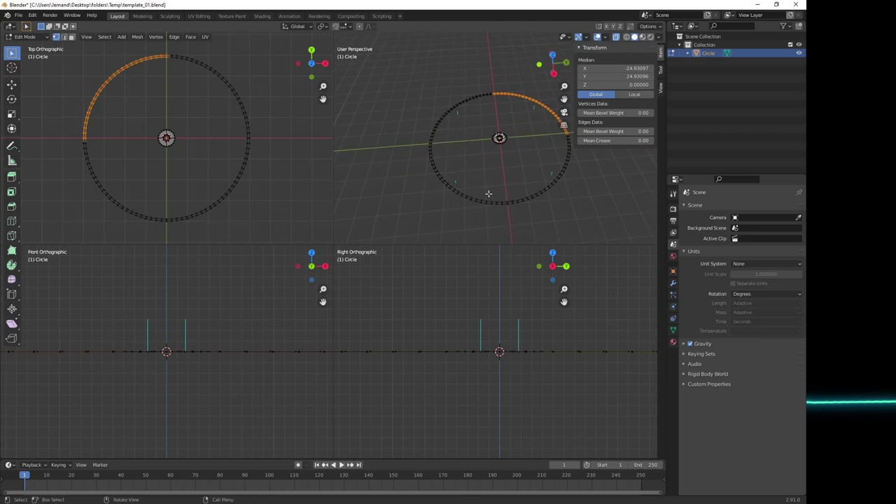
left_click(71, 39)
left_click(222, 75, "shift")
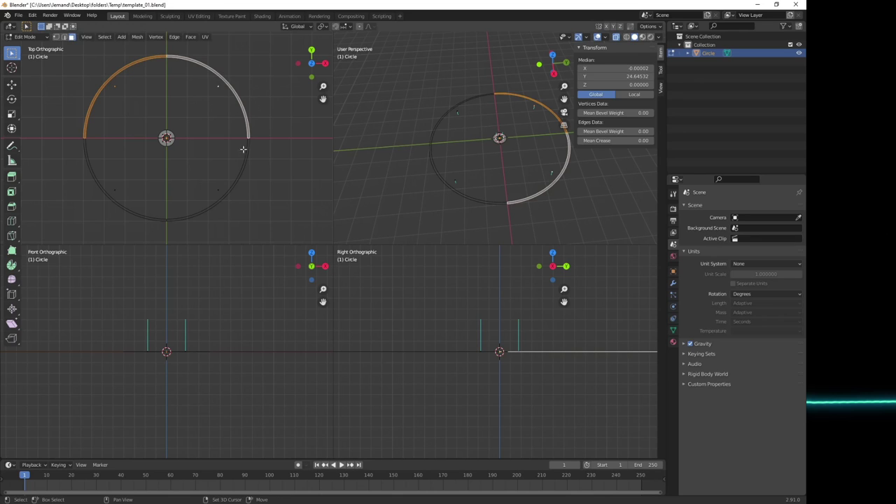
left_click(234, 185, "shift")
left_click(124, 208, "shift")
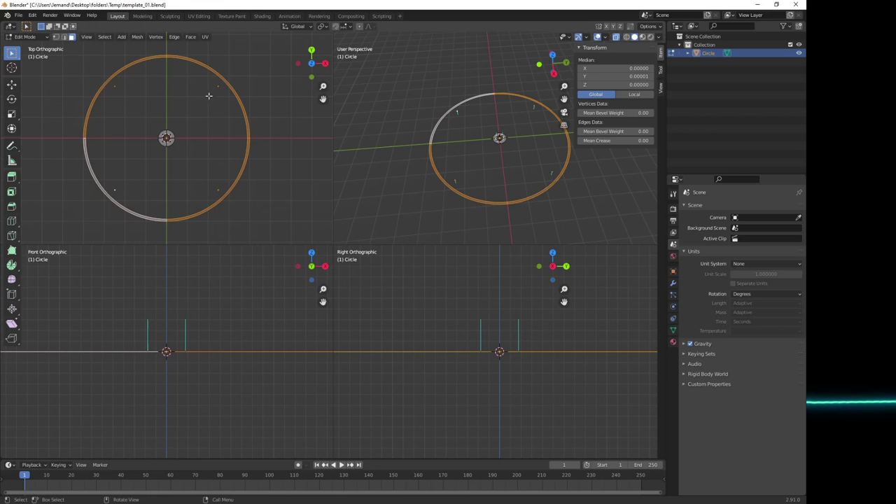
left_click(137, 36)
mouse_move(154, 112)
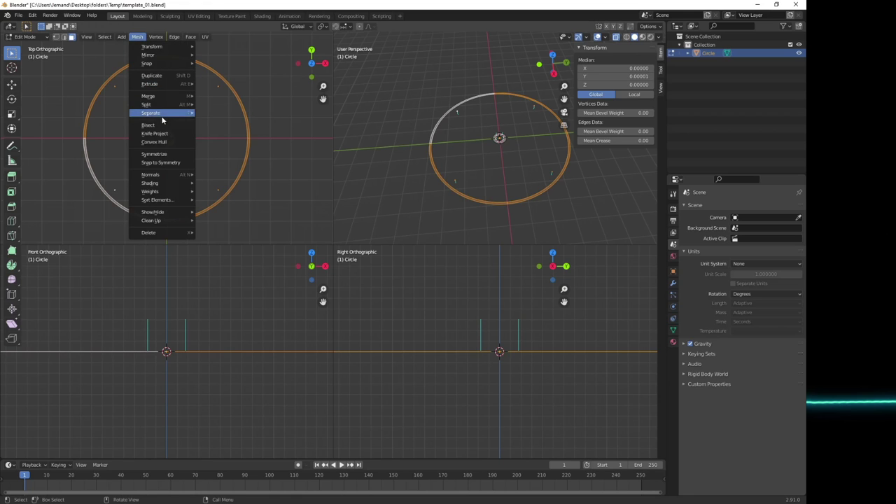
mouse_move(172, 176)
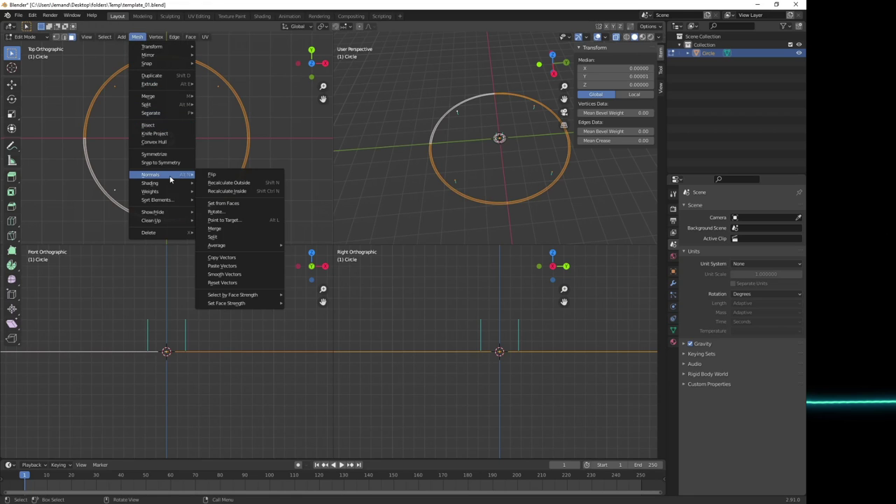
left_click(233, 177)
middle_click_drag(472, 175, 434, 159)
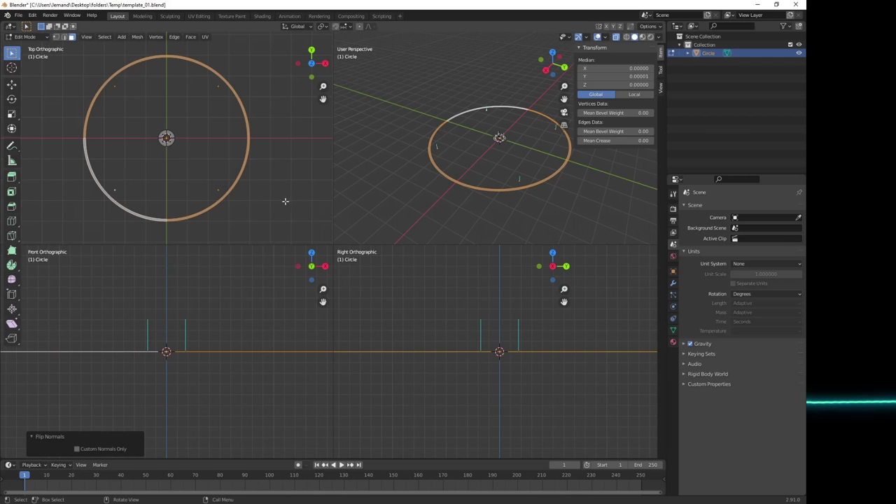
Step: Return to vertex selection, leave Edit Mode and deselect the ring object
left_click(57, 39)
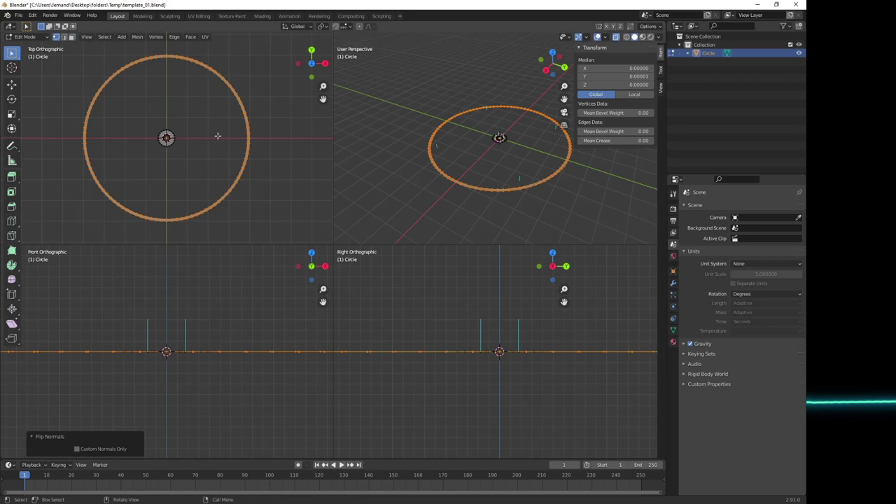
key("Tab")
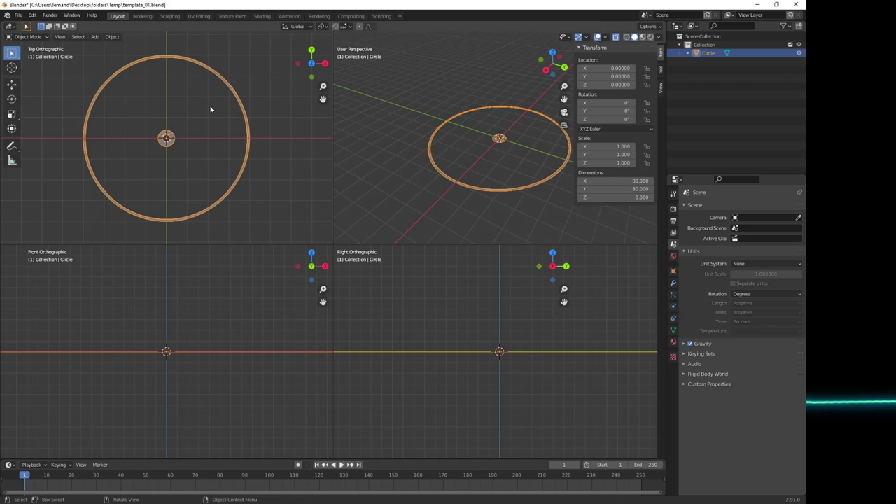
key("alt+a")
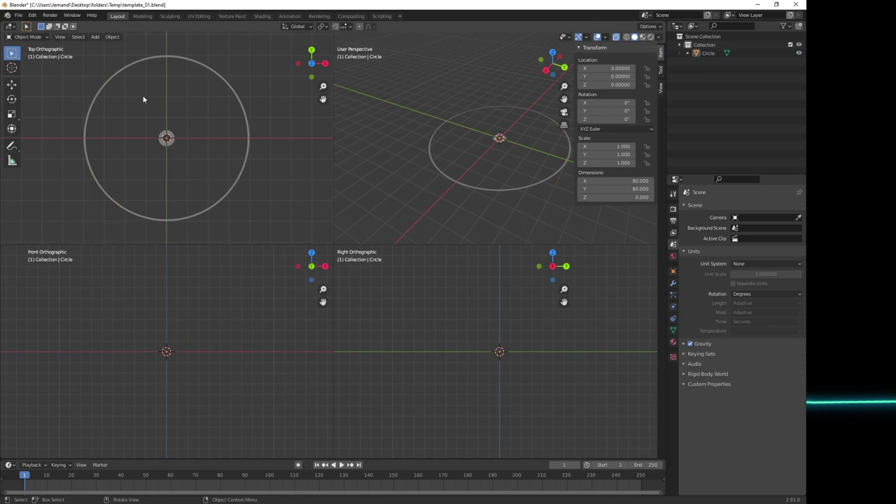
Step: Add a new mesh circle object with 80 vertices, a radius of 26 and a Y location of 27
left_click(92, 38)
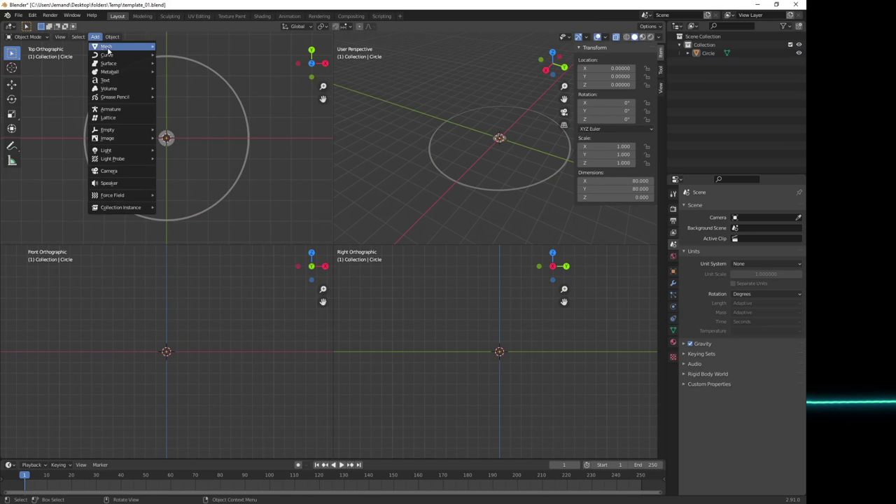
mouse_move(116, 46)
left_click(175, 63)
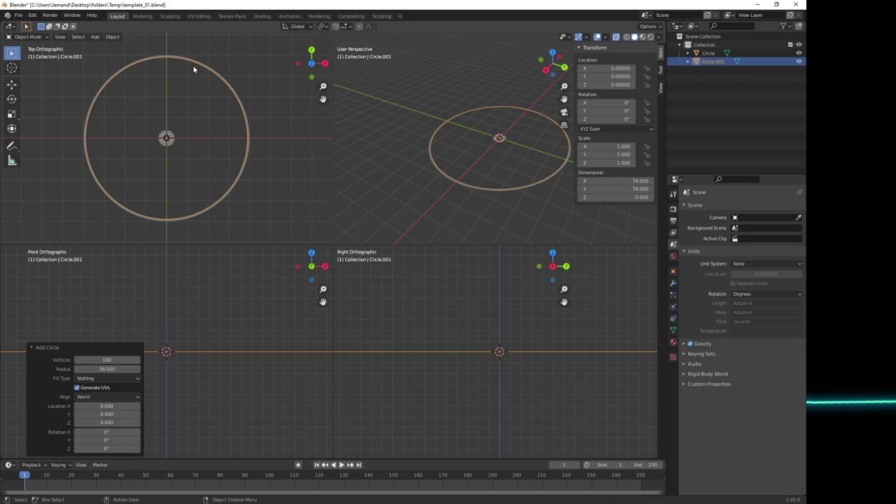
left_click(125, 361)
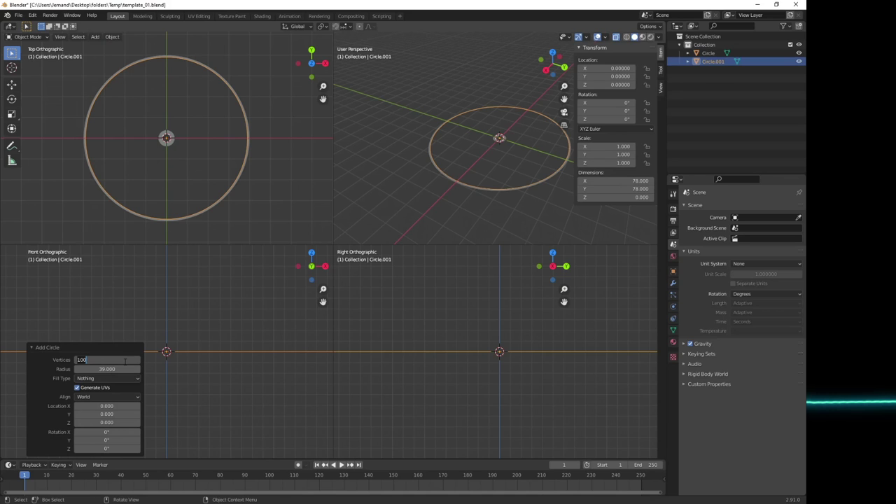
type("80")
key("Return")
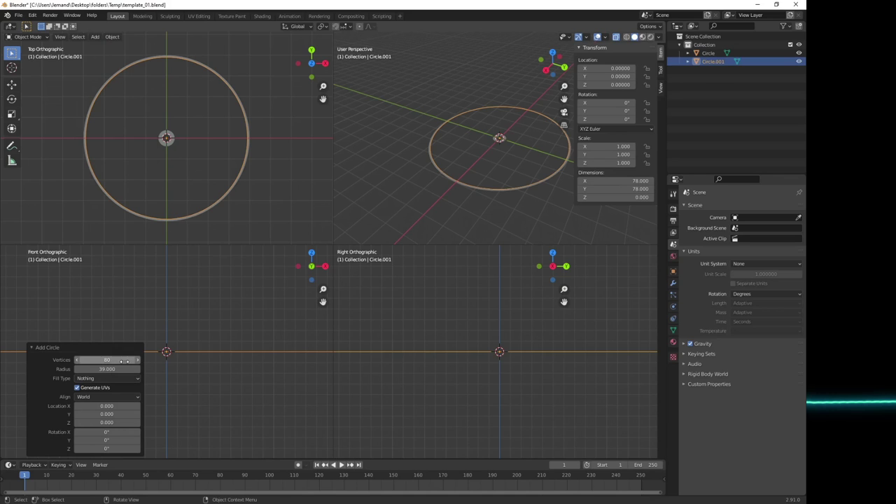
left_click(120, 369)
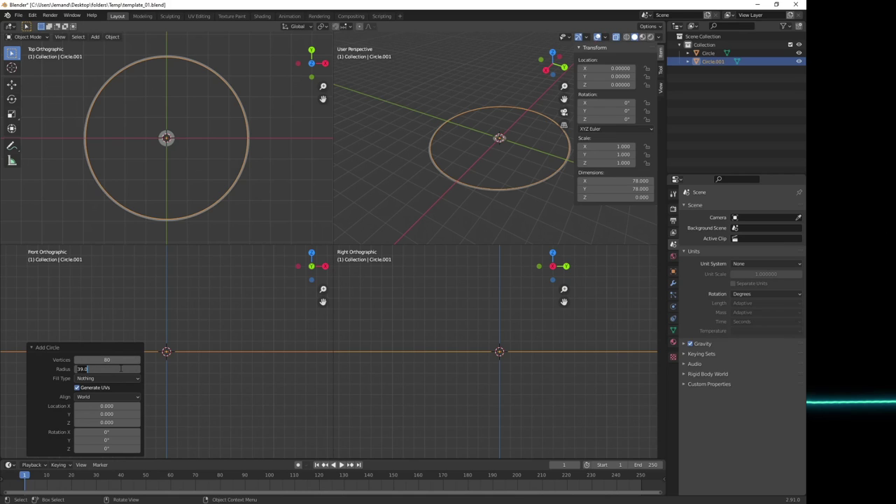
type("26")
key("Return")
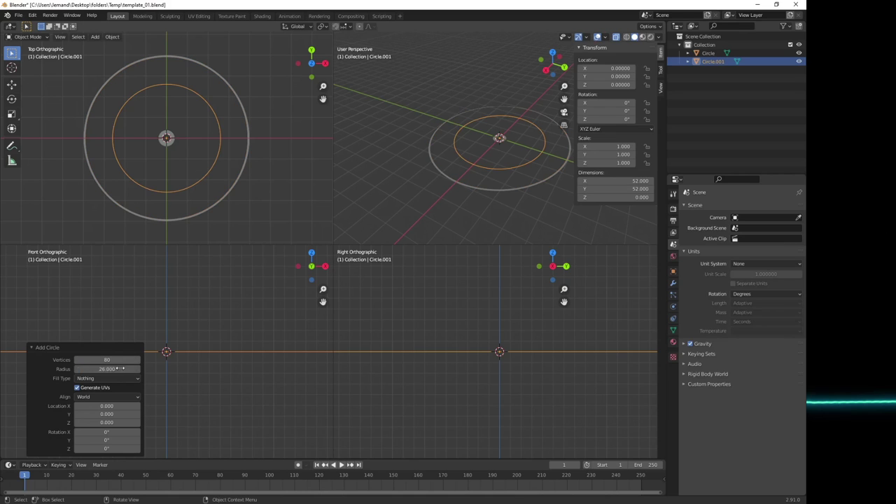
left_click(119, 414)
type("27")
key("Return")
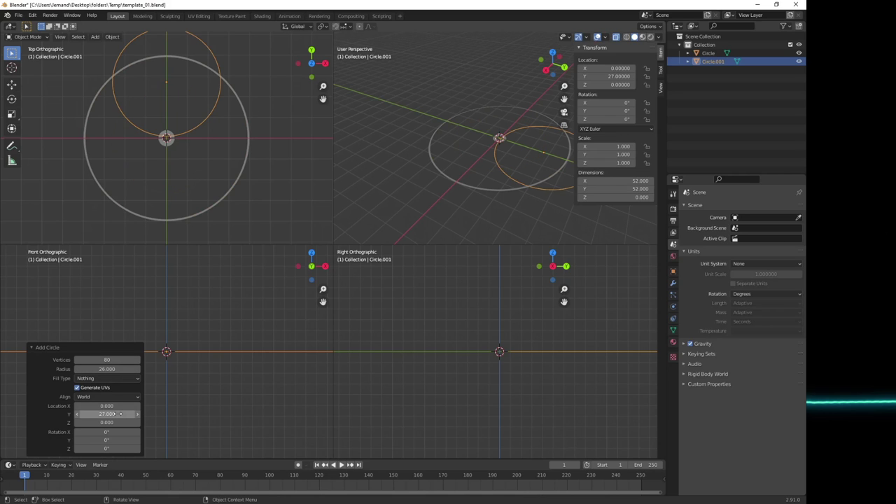
Step: In Edit Mode, add a second 80-vertex circle with radius 28 at Y location 27, then deselect it
key("Tab")
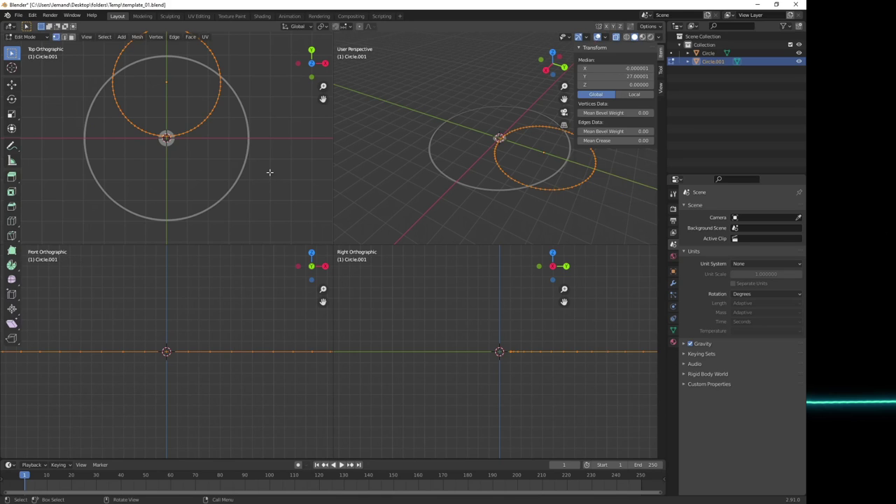
left_click(122, 37)
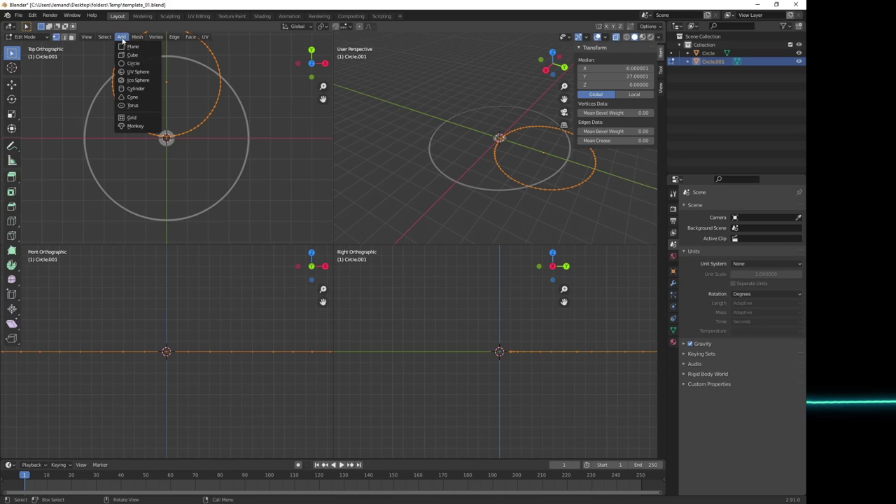
left_click(133, 63)
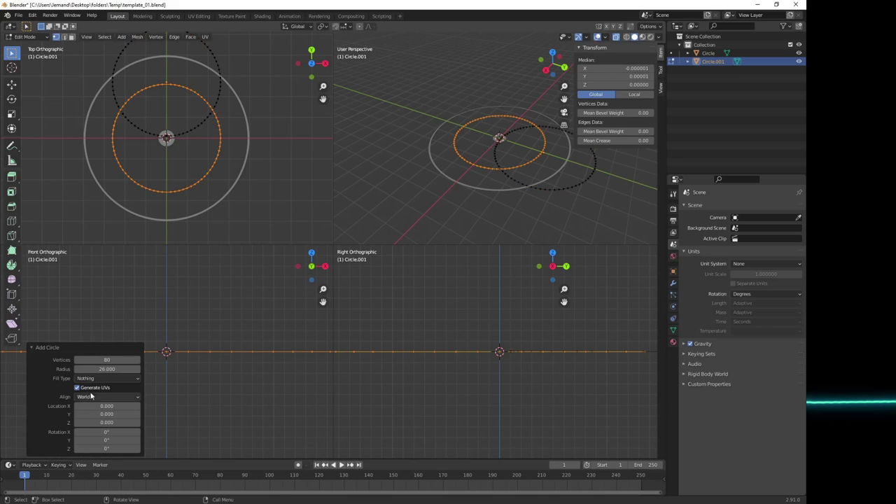
left_click(115, 369)
type("28")
key("Return")
left_click(115, 413)
type("0.02")
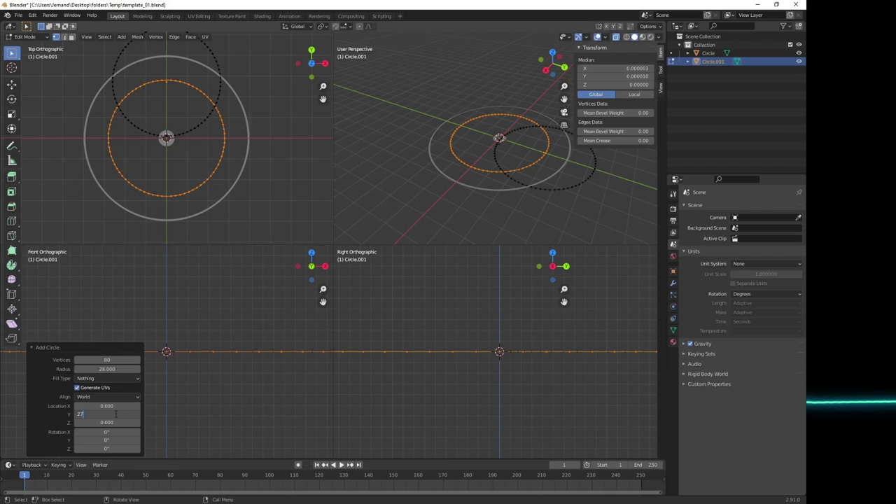
type("7")
key("Return")
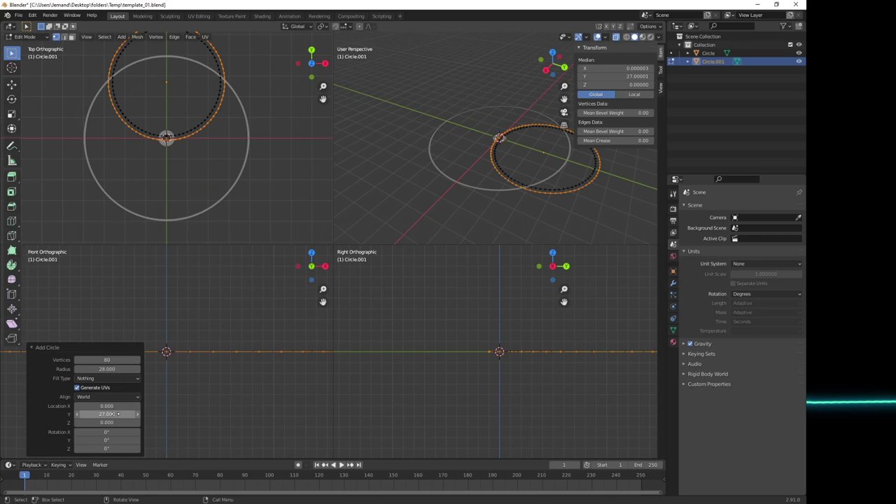
left_click(269, 200)
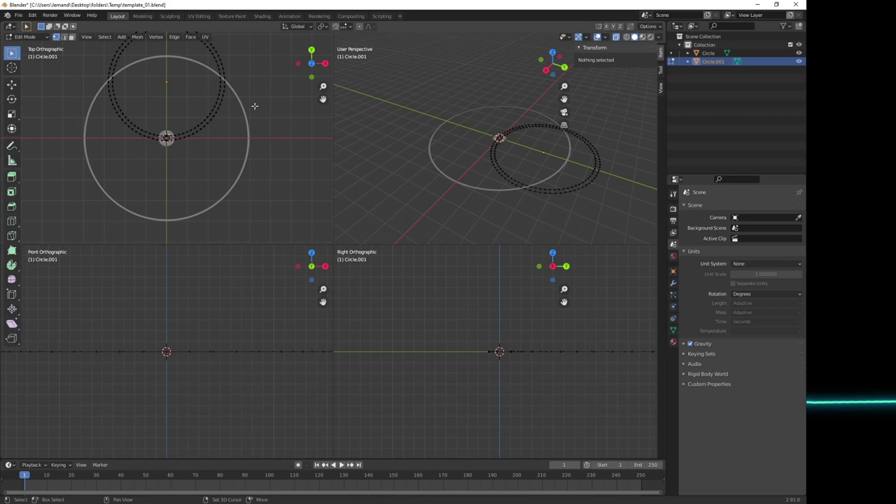
Step: Delete the vertices of the two offset circles that overlap the central hub ring
middle_click_drag(255, 106, 273, 150, "shift")
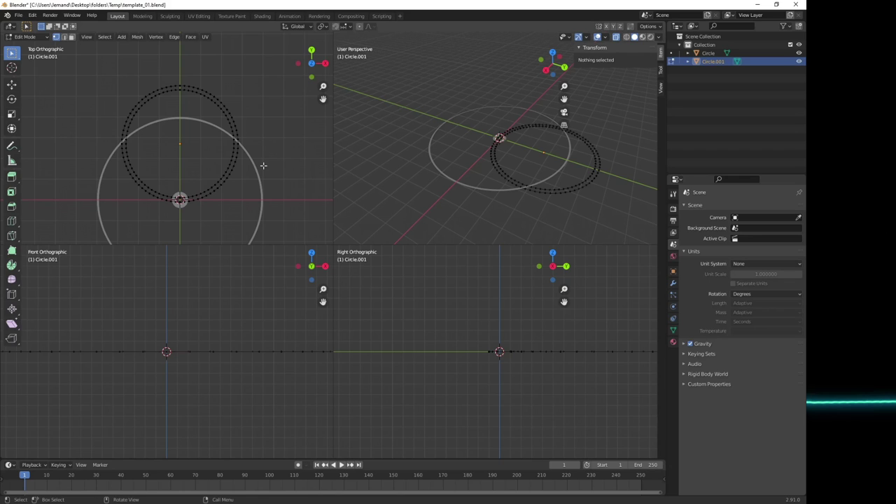
scroll(224, 175, "up", 2)
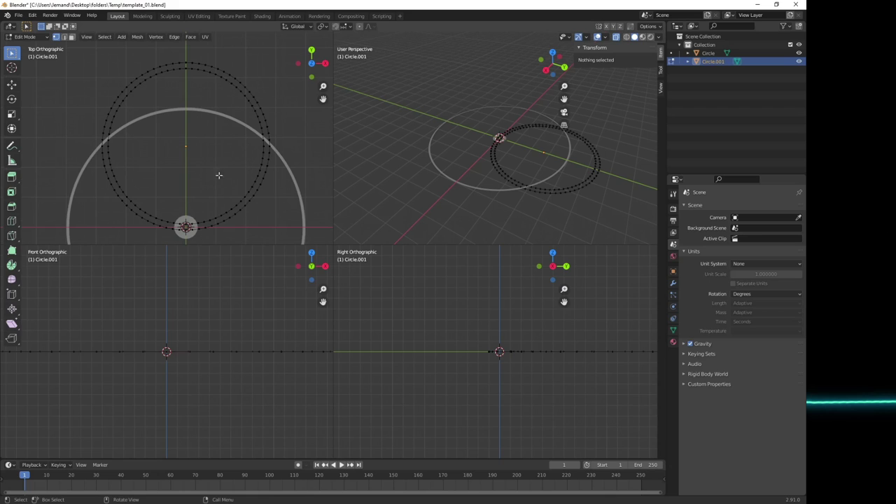
middle_click_drag(218, 176, 230, 145, "shift")
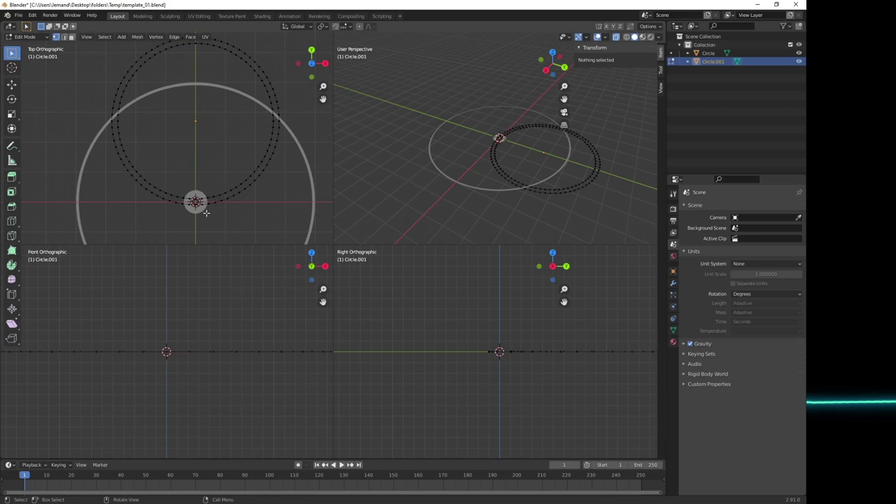
left_click_drag(205, 213, 286, 118)
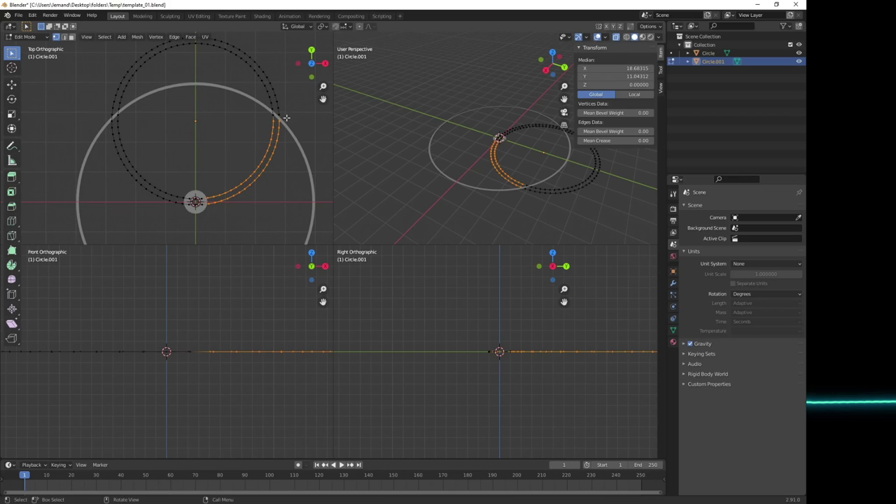
left_click(208, 229)
left_click_drag(207, 224, 176, 174)
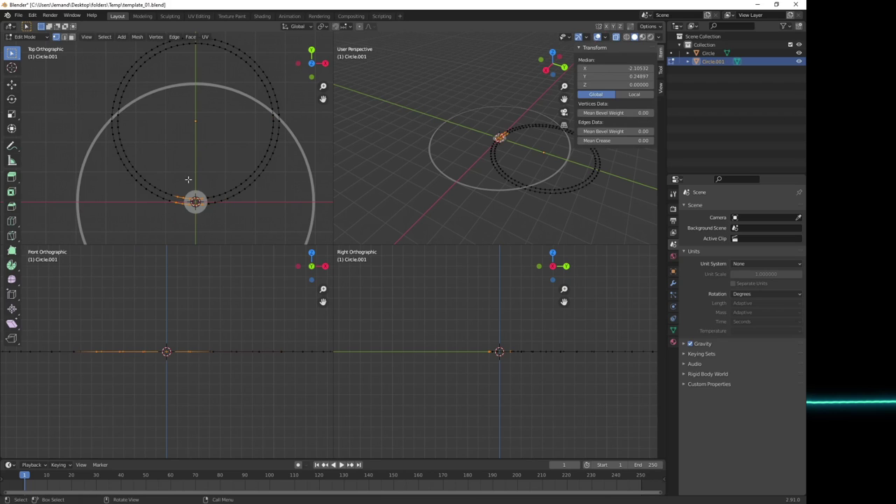
key("x")
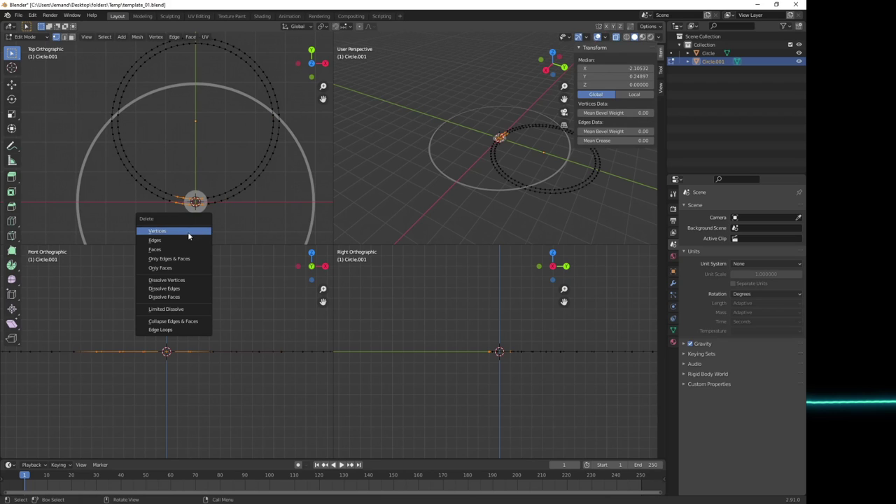
left_click(187, 230)
Step: Delete the left half and the upper part of both offset circles, keeping only the lower-right arcs
left_click_drag(189, 222, 68, 62)
key("x")
left_click(102, 103)
middle_click_drag(183, 92, 181, 139, "shift")
left_click_drag(107, 80, 293, 162)
key("x")
left_click(274, 161)
Step: Delete the end vertex of the outer arc that overlaps the large outer ring
left_click(264, 162)
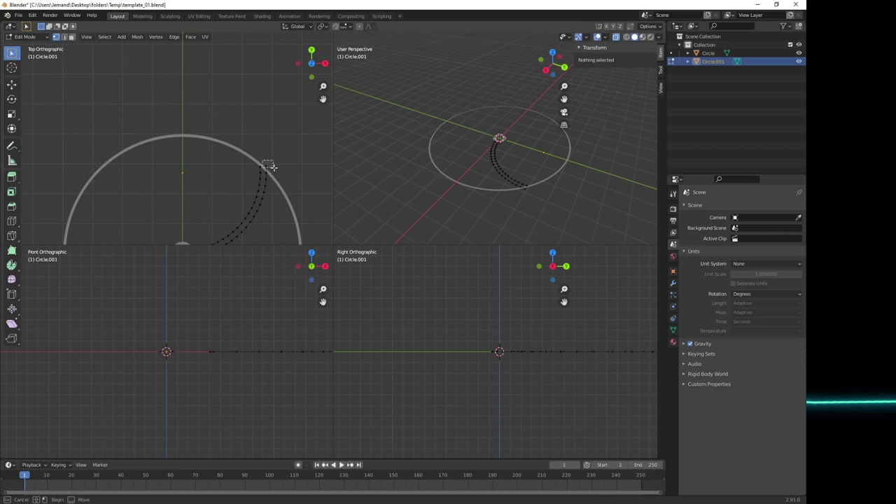
key("x")
left_click(281, 169)
Step: Fill the gap between the two arcs with faces, starting at the hub end and working outward
scroll(236, 120, "up", 4)
middle_click_drag(202, 170, 193, 171, "shift")
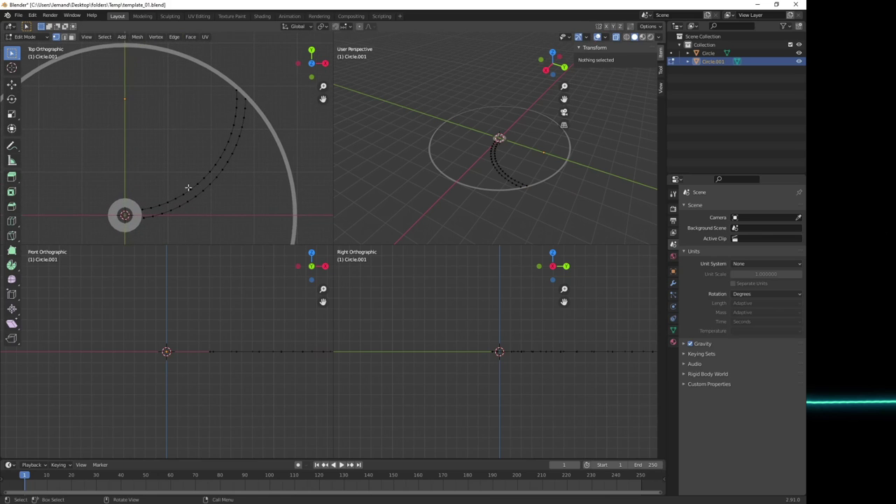
left_click_drag(128, 199, 153, 231)
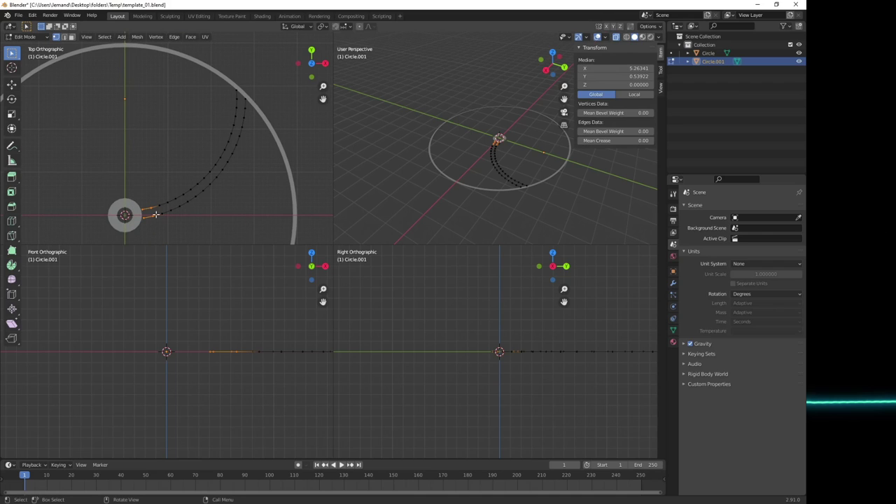
key("e")
left_click(164, 220)
left_click_drag(158, 200, 181, 215)
key("e")
left_click(179, 213)
key("e")
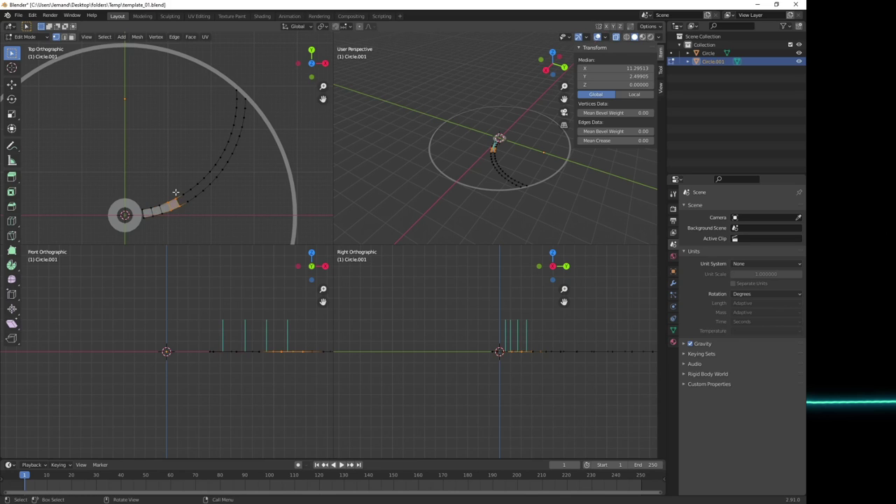
left_click(188, 207)
key("e")
left_click(199, 204)
Step: Fill the remaining gap between the two arcs with faces, up to the closing triangle beside the large outer ring
scroll(202, 202, "up", 1)
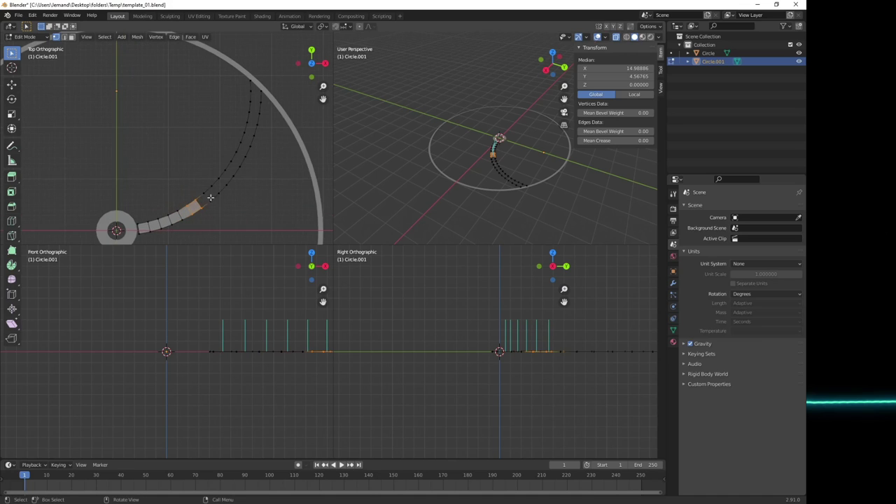
scroll(217, 205, "up", 1)
middle_click_drag(239, 203, 183, 211, "shift")
key("e")
left_click(175, 214)
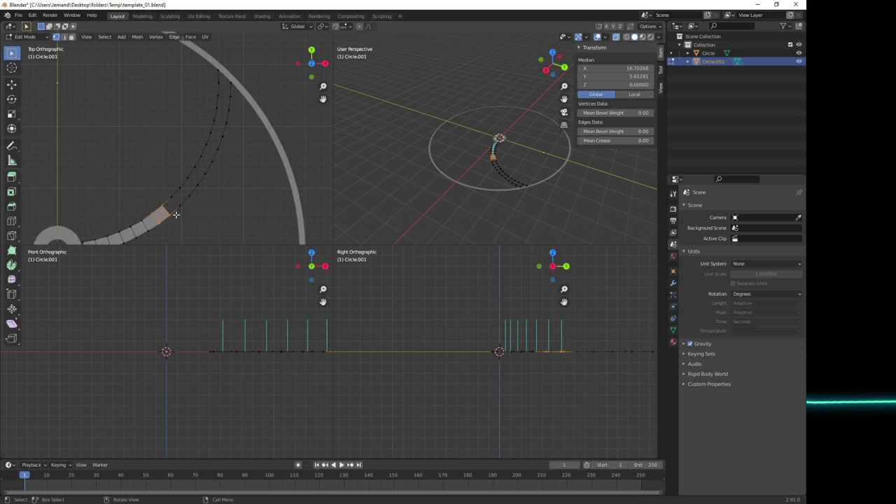
key("e")
left_click(172, 198)
key("e")
left_click(185, 197)
left_click_drag(177, 177, 203, 196)
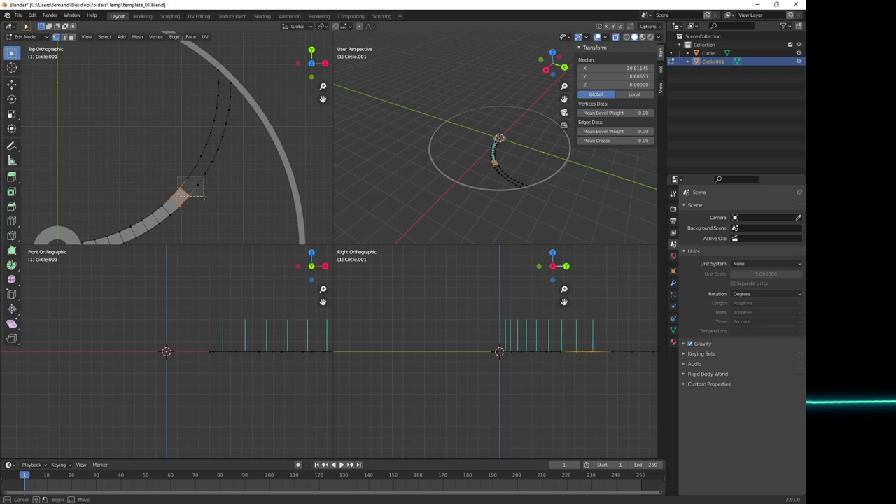
key("e")
left_click(189, 184)
left_click_drag(184, 166, 206, 185)
key("e")
left_click(202, 162)
left_click_drag(190, 152, 214, 175)
key("e")
left_click(208, 146)
left_click_drag(204, 131, 223, 147)
key("e")
left_click(219, 121)
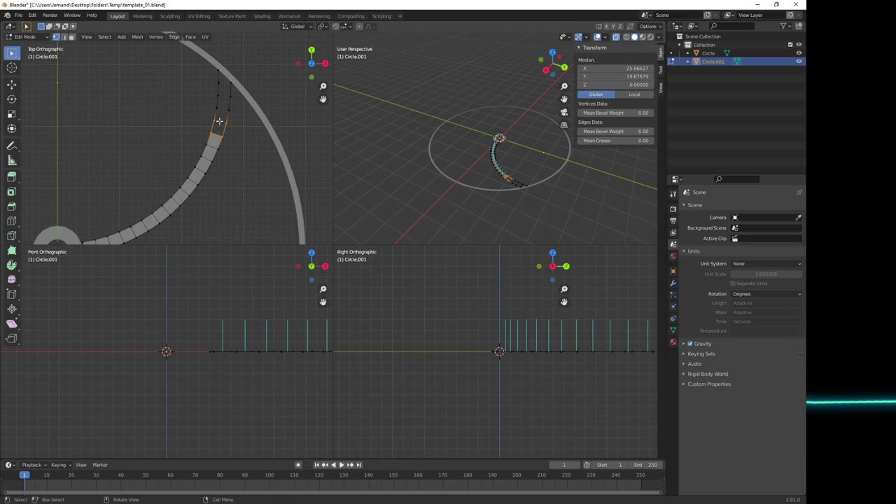
key("e")
left_click(225, 112)
left_click_drag(213, 94, 230, 110)
key("e")
left_click(224, 82)
key("e")
left_click(240, 83)
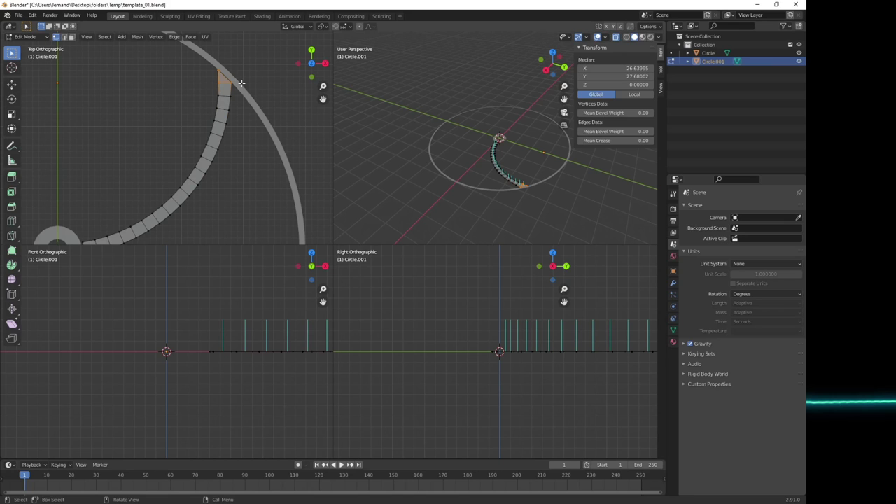
middle_click_drag(236, 85, 231, 138, "shift")
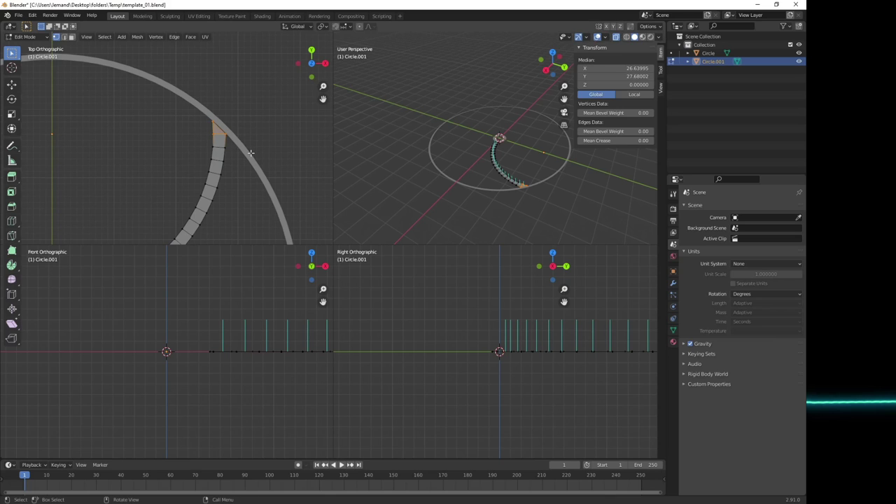
key("Tab")
left_click(252, 157)
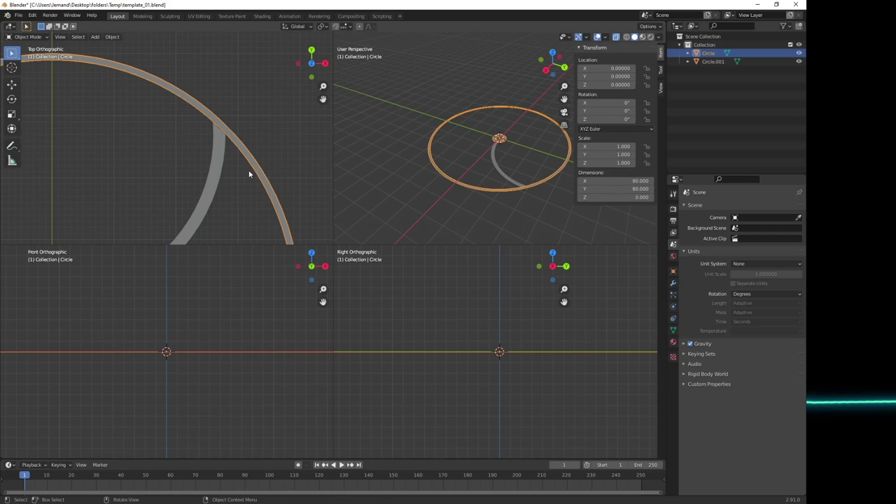
key("Tab")
scroll(249, 160, "up", 1)
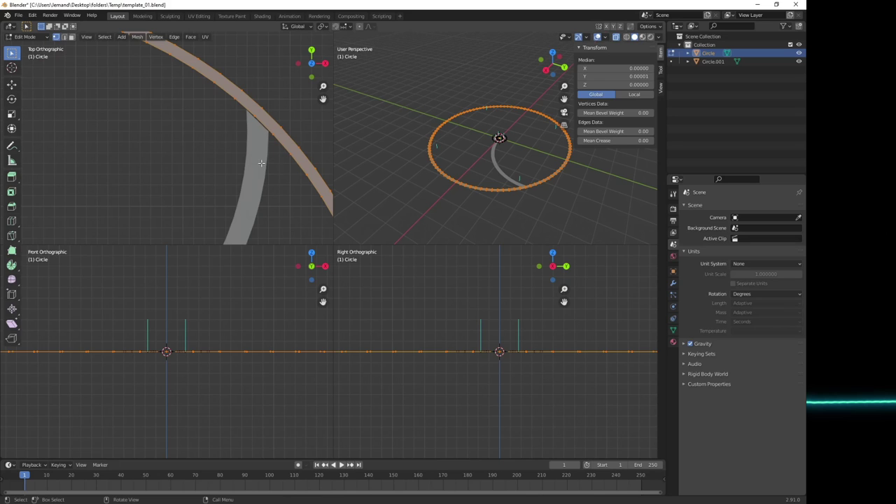
key("Tab")
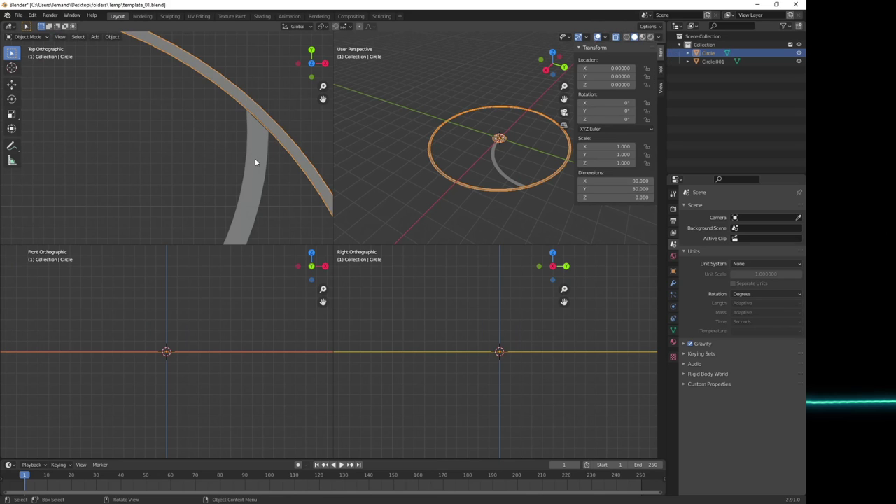
Step: Move the spoke's two end vertices beside the large outer ring by -0.5 along Y and return to Object Mode
left_click(254, 161)
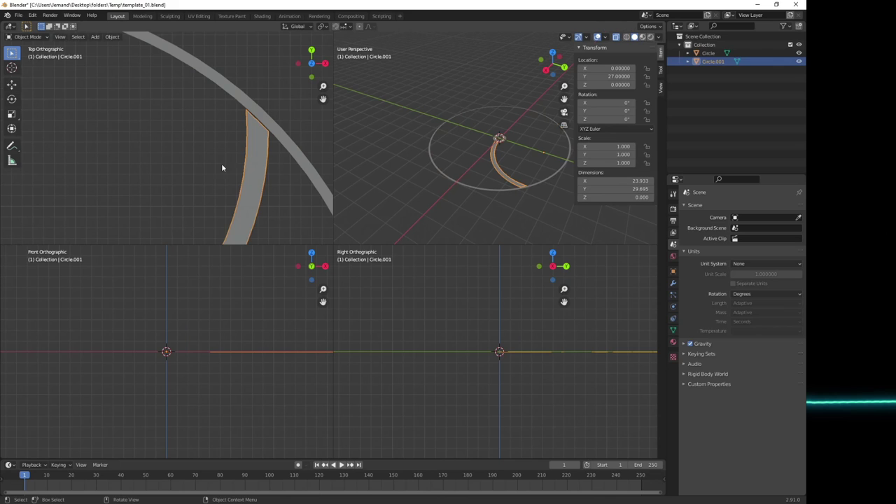
key("Tab")
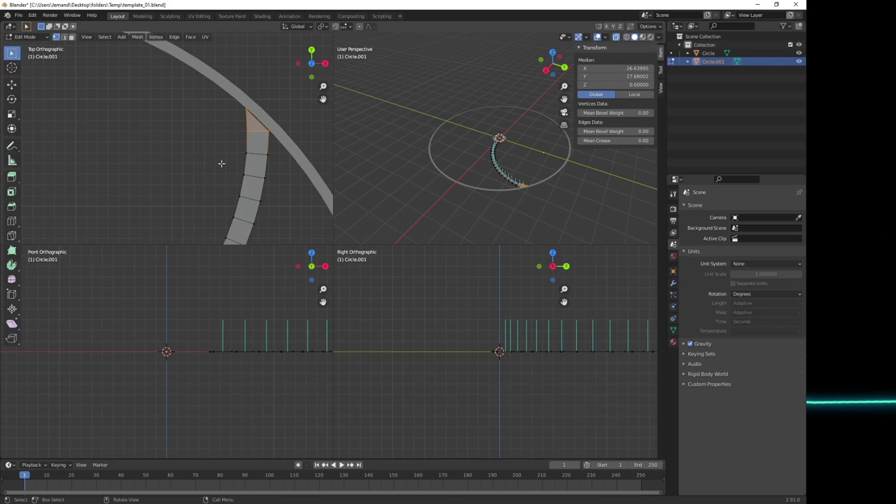
left_click(246, 109)
scroll(251, 109, "up", 1)
middle_click_drag(231, 127, 166, 143, "shift")
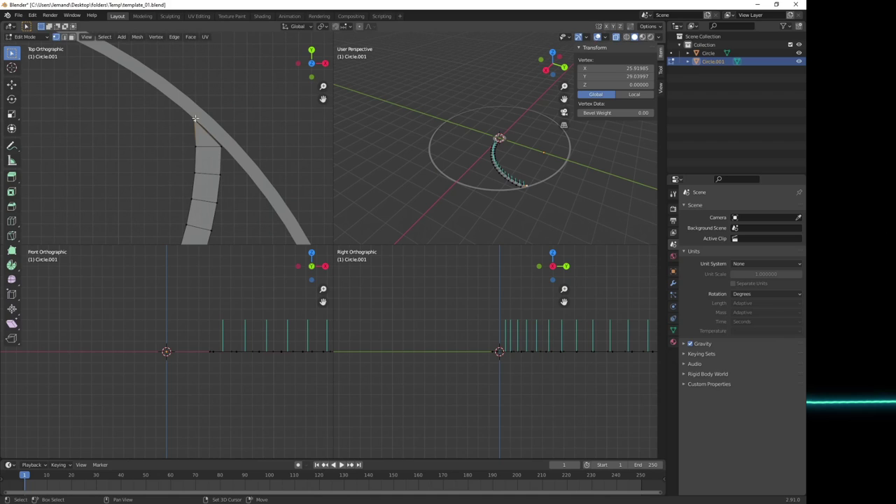
left_click(222, 145, "shift")
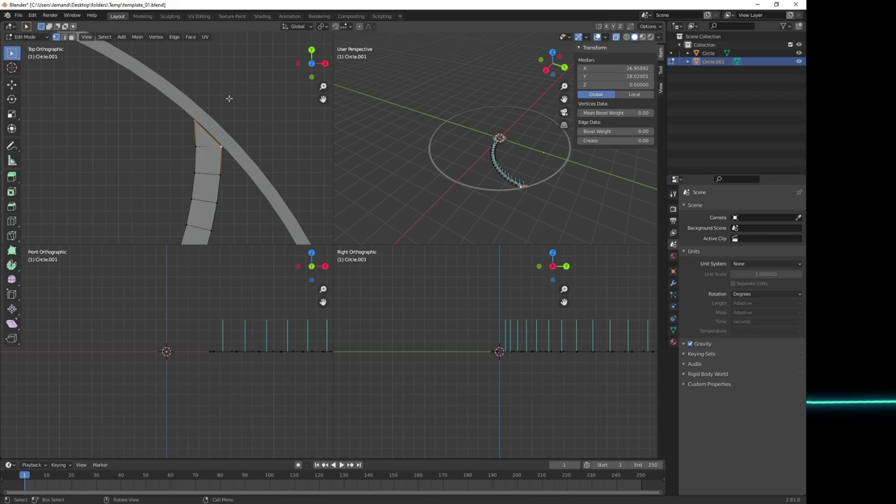
key("g")
type("y")
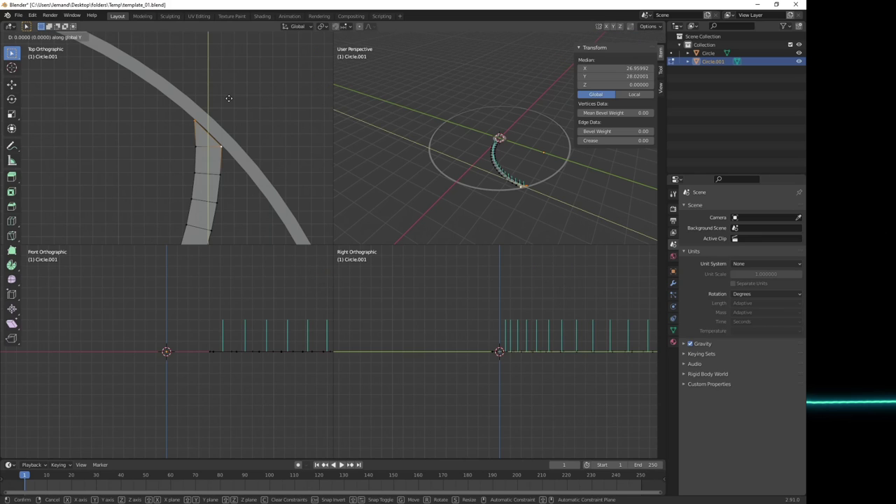
type("-0.5")
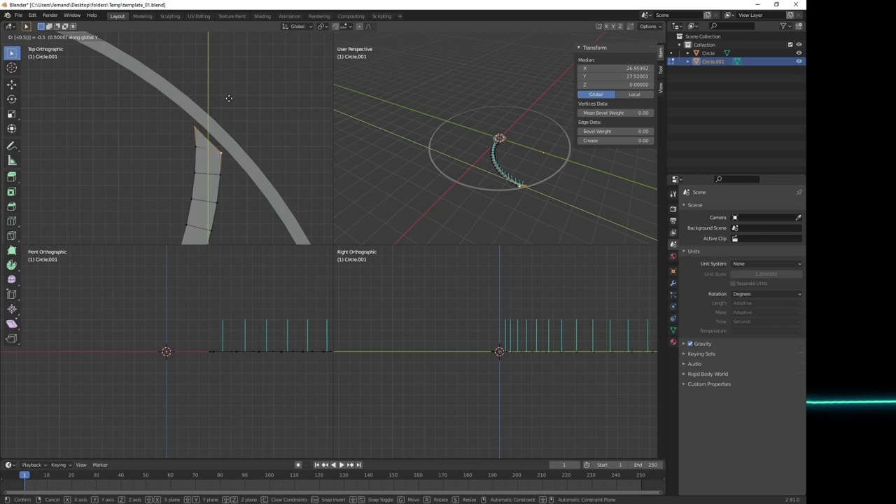
key("Return")
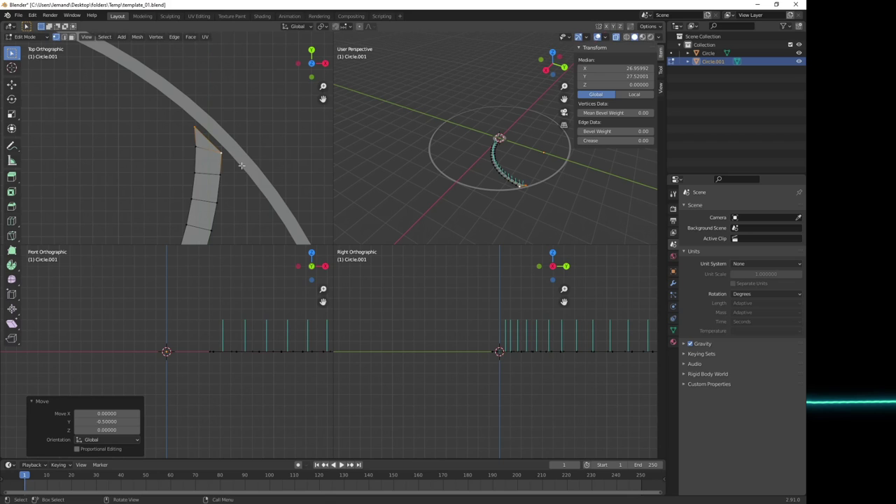
middle_click_drag(400, 176, 306, 198)
scroll(208, 194, "down", 5)
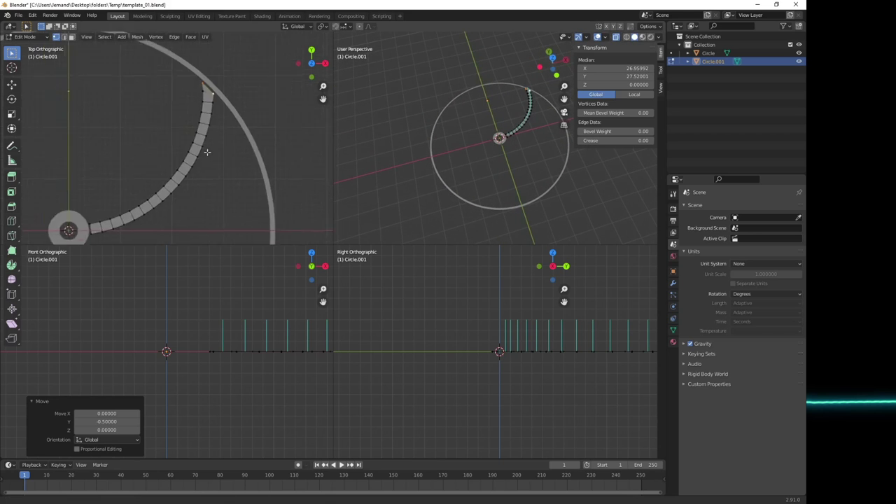
middle_click_drag(207, 152, 200, 144, "shift")
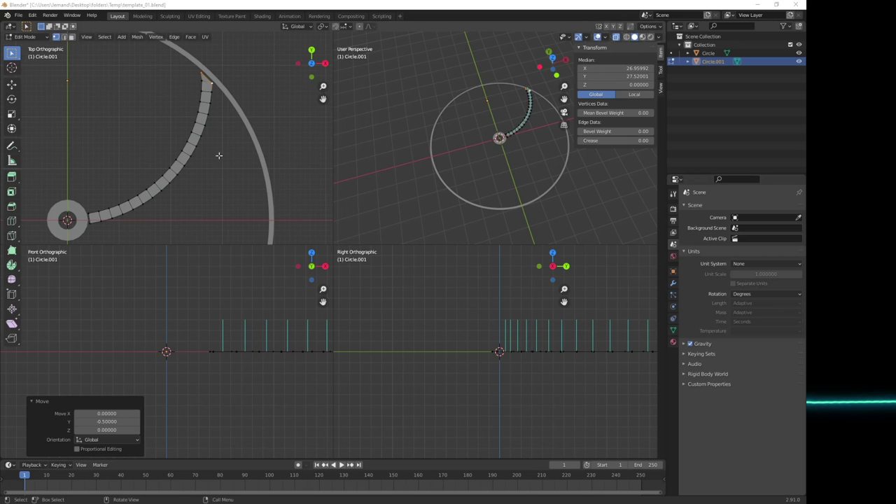
left_click(221, 184)
key("Tab")
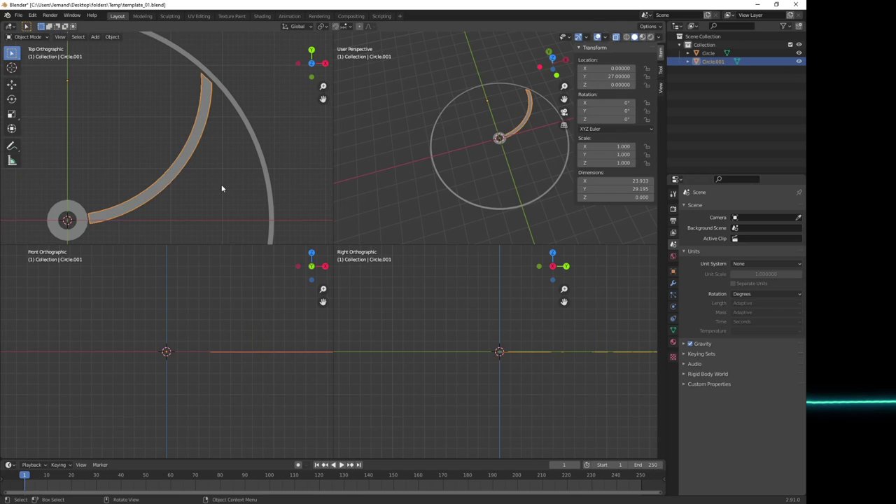
Step: Set the curved spoke's origin to the 3D cursor and check the cursor's location values
scroll(220, 187, "down", 3)
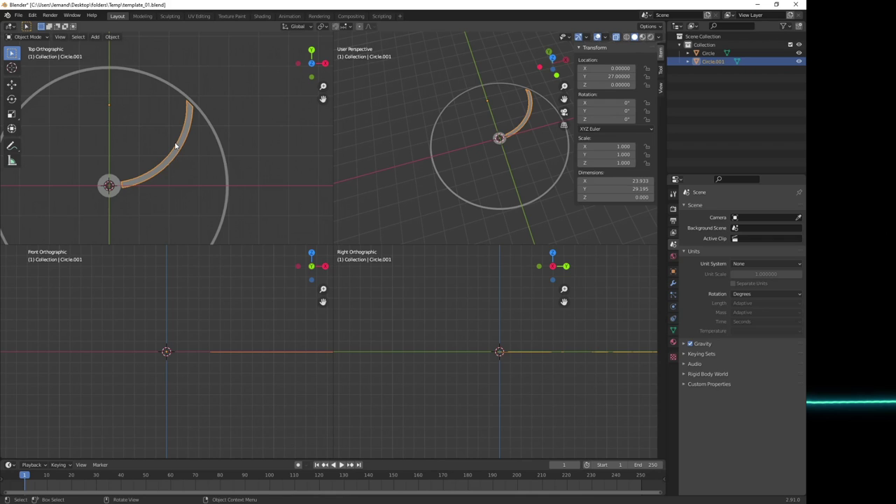
left_click(113, 37)
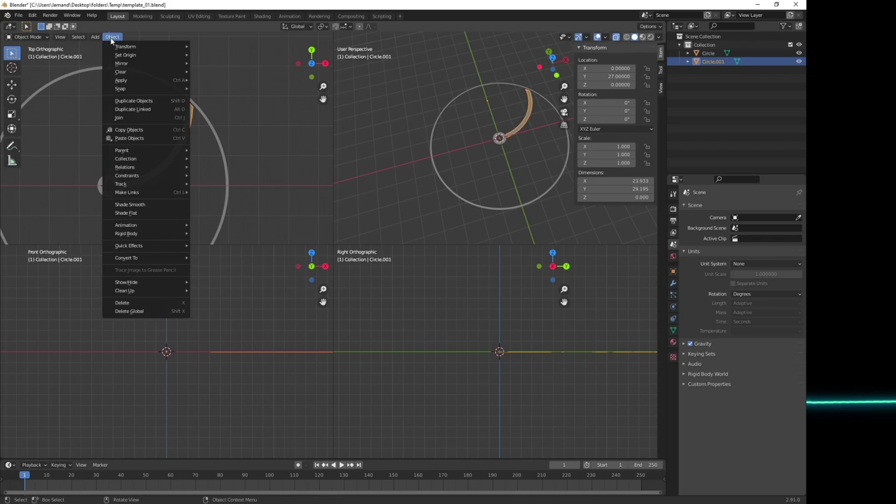
mouse_move(126, 59)
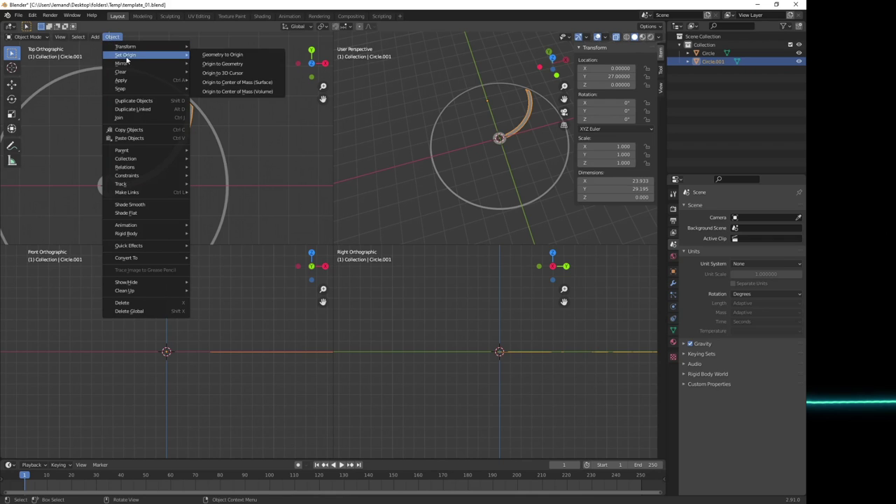
left_click(249, 74)
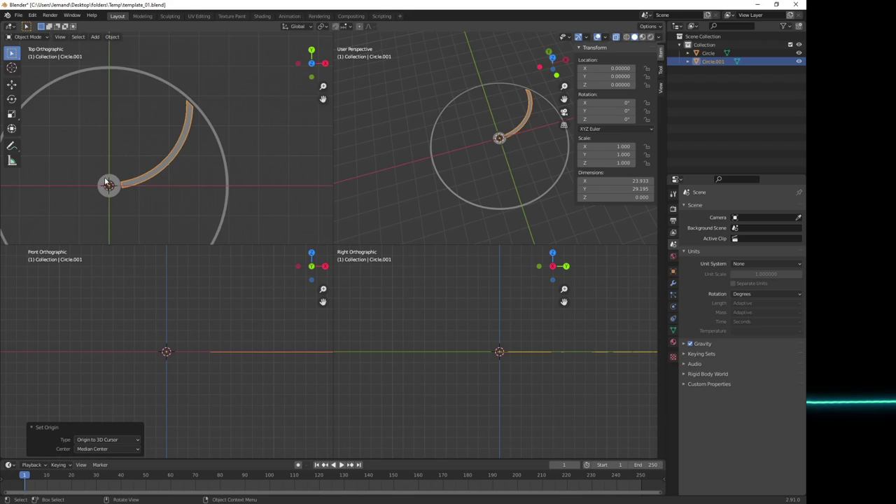
left_click(661, 88)
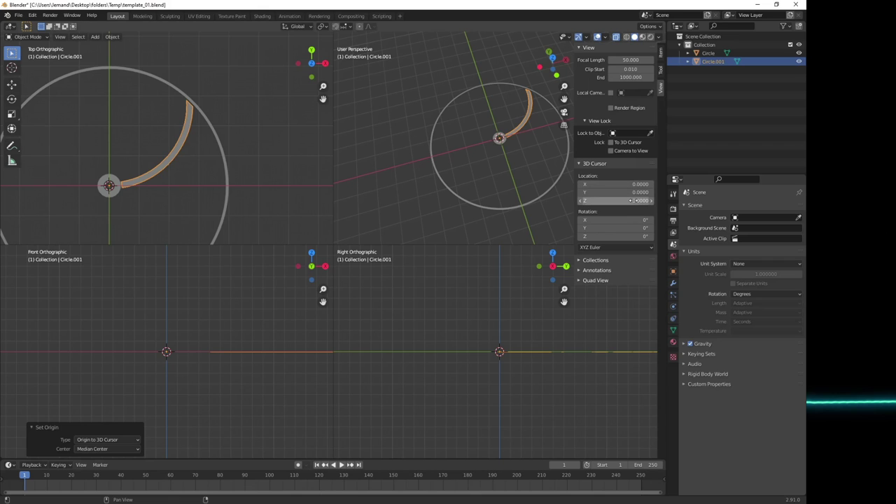
left_click(661, 57)
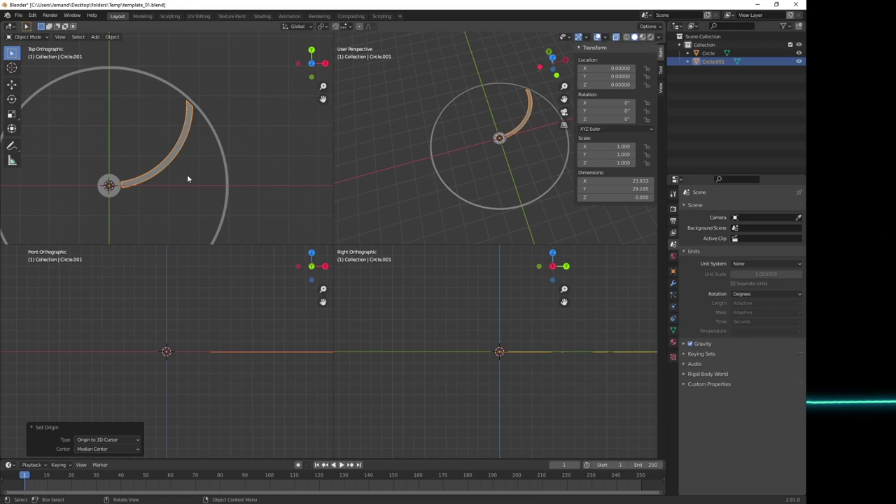
Step: Apply the rotation and scale of the curved spoke object
key("ctrl+a")
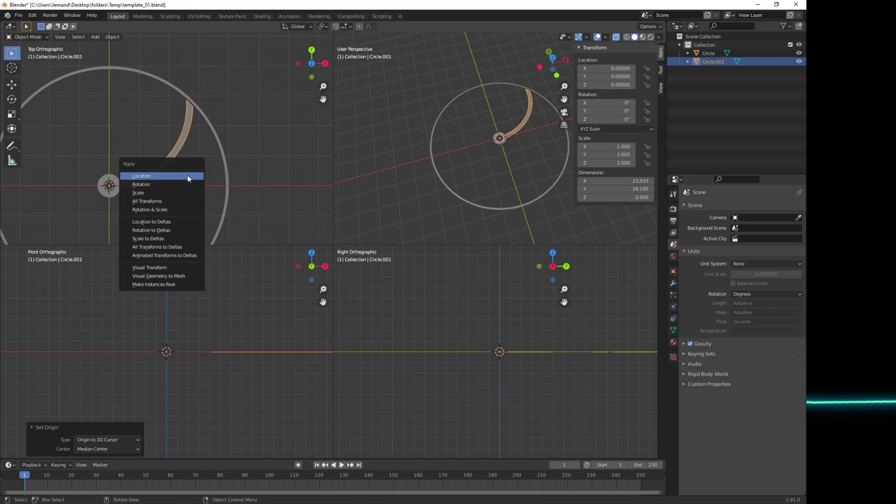
left_click(151, 184)
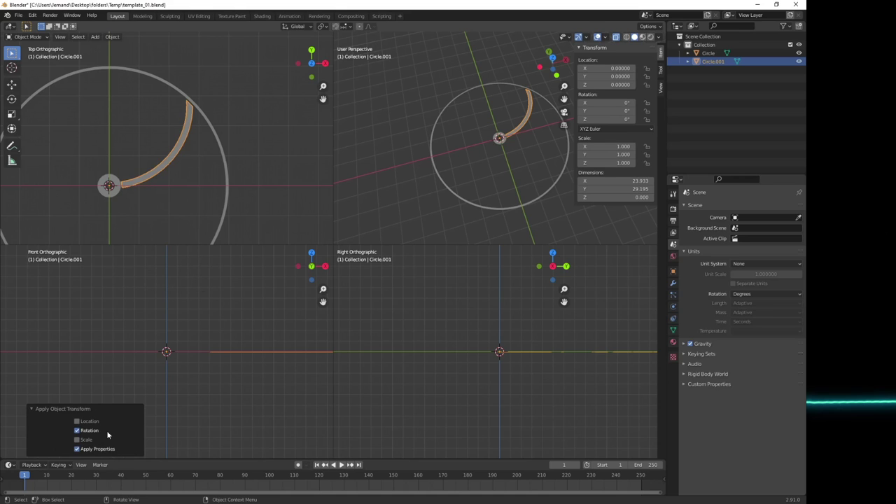
left_click(78, 439)
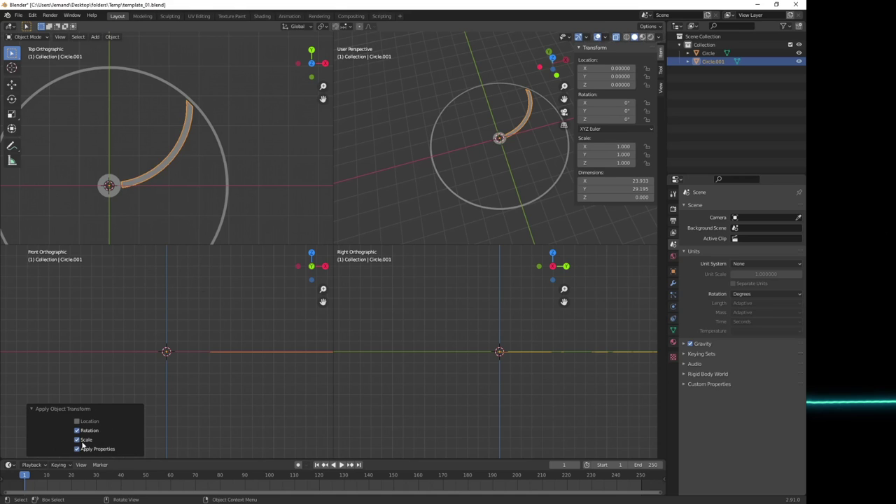
left_click(92, 323)
left_click(166, 170)
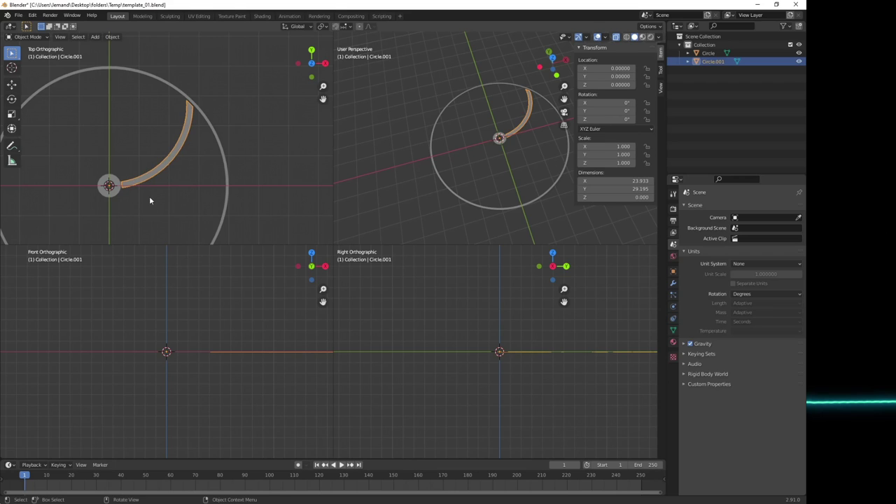
Step: Deselect the spoke and add a Plain Axes empty at the centre of the hub
left_click(126, 115)
left_click(94, 37)
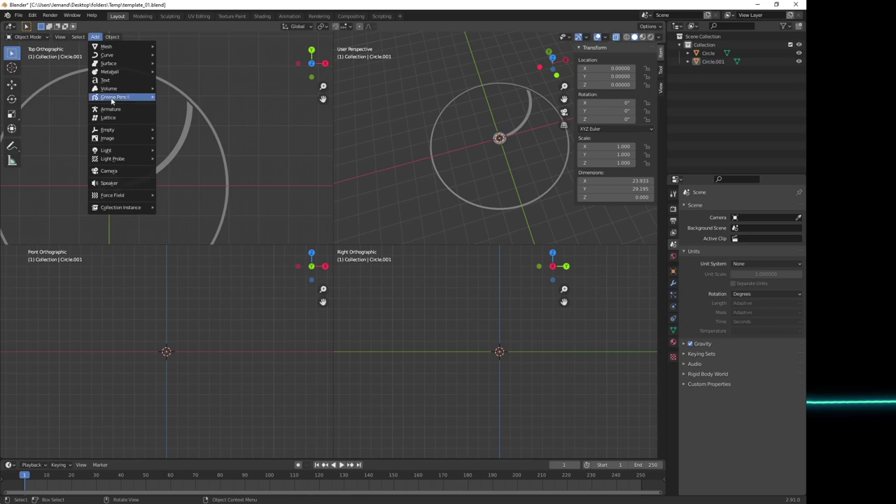
mouse_move(114, 131)
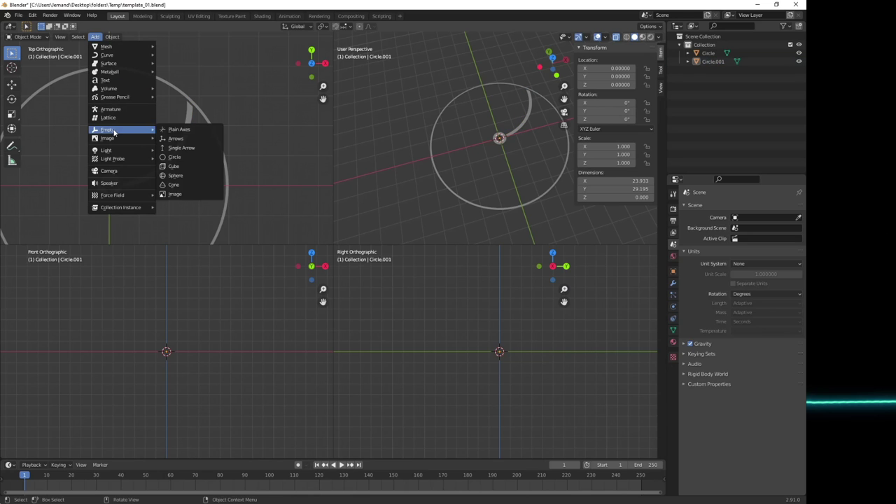
left_click(193, 130)
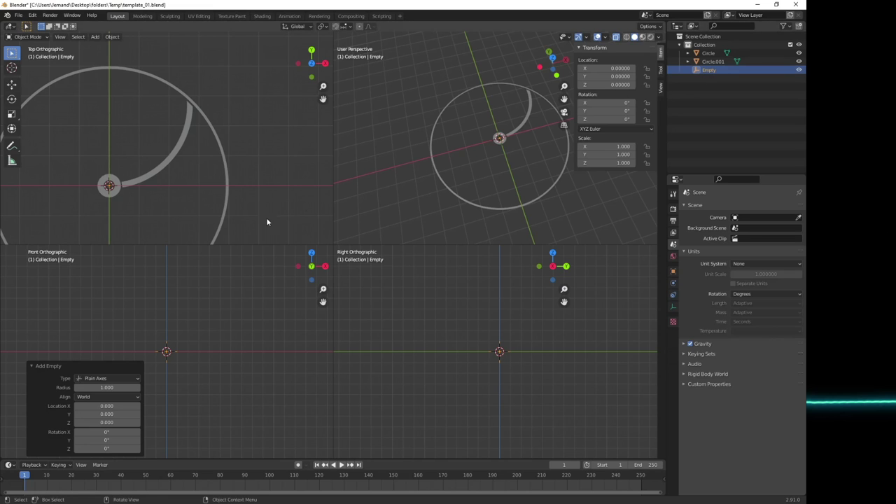
Step: Rotate the empty by 72° around the Z axis in the top view
middle_click_drag(155, 185, 217, 150, "shift")
scroll(216, 147, "down", 2)
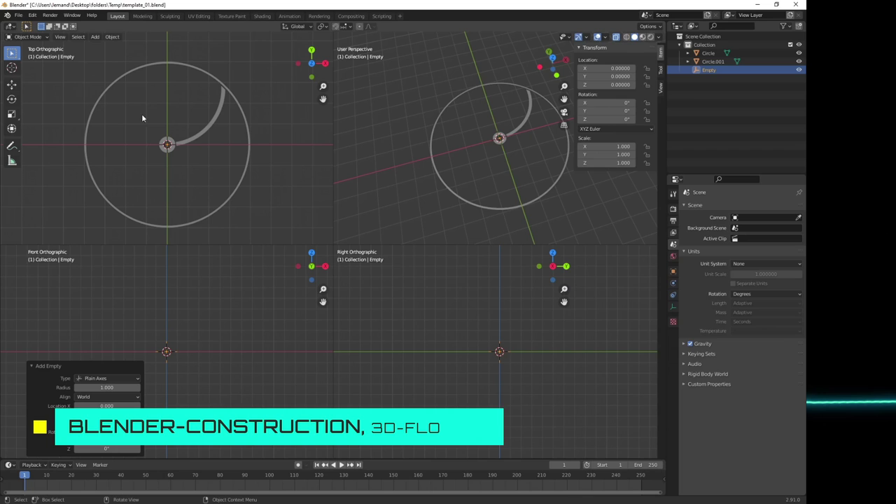
type("r72")
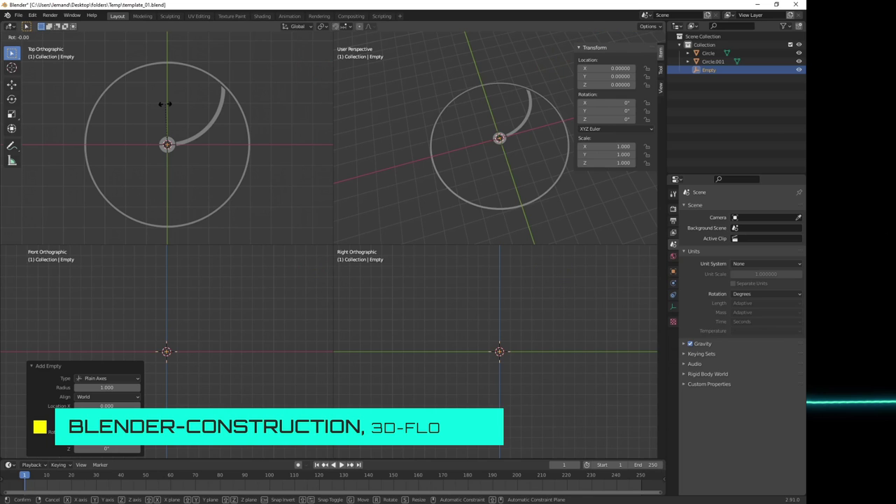
key("Return")
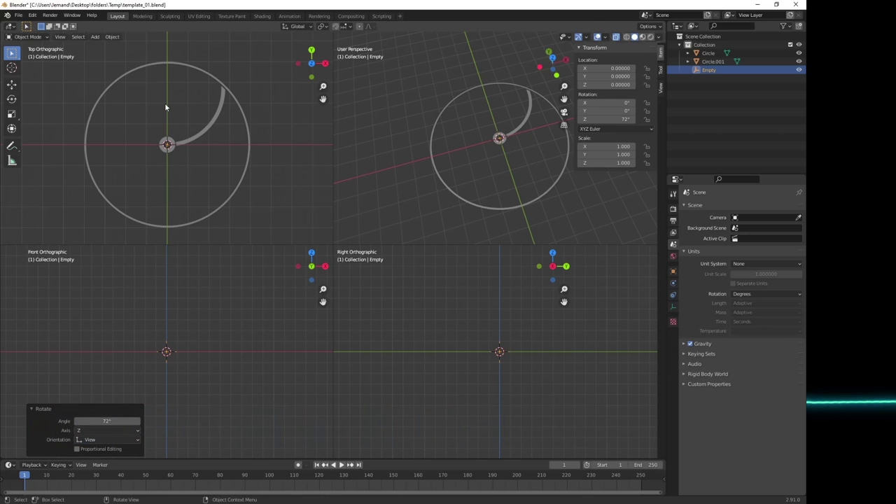
Step: Add an Array modifier to the curved spoke
scroll(177, 140, "up", 1)
scroll(177, 142, "up", 8)
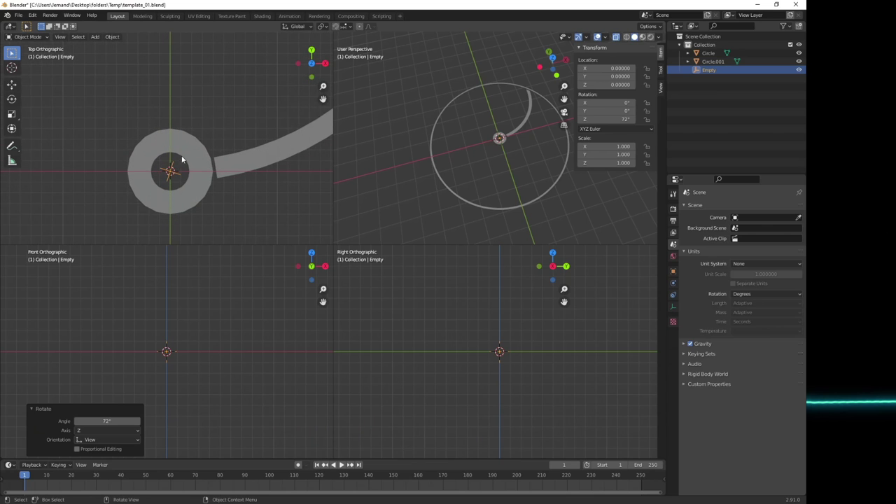
scroll(171, 159, "down", 8)
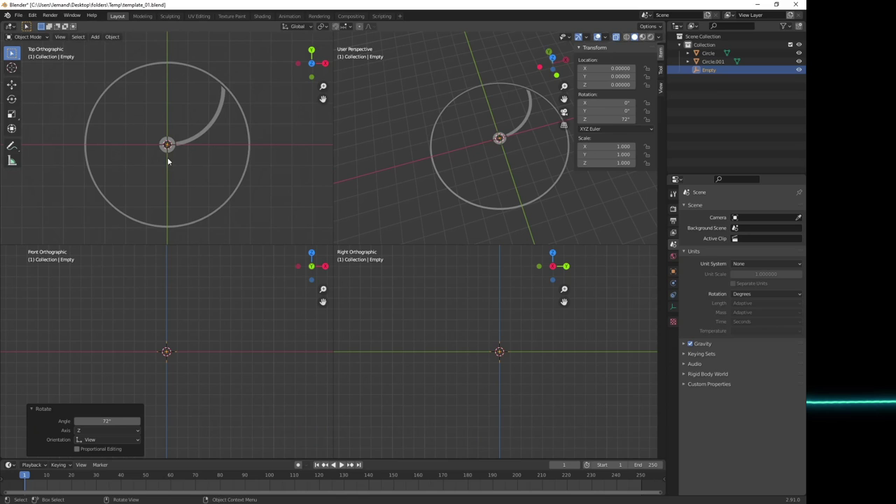
left_click(213, 125)
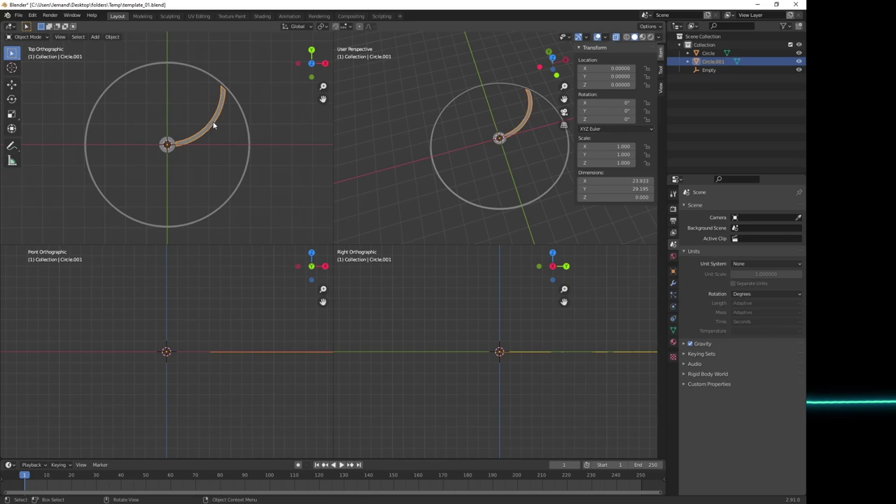
left_click(674, 283)
left_click(708, 208)
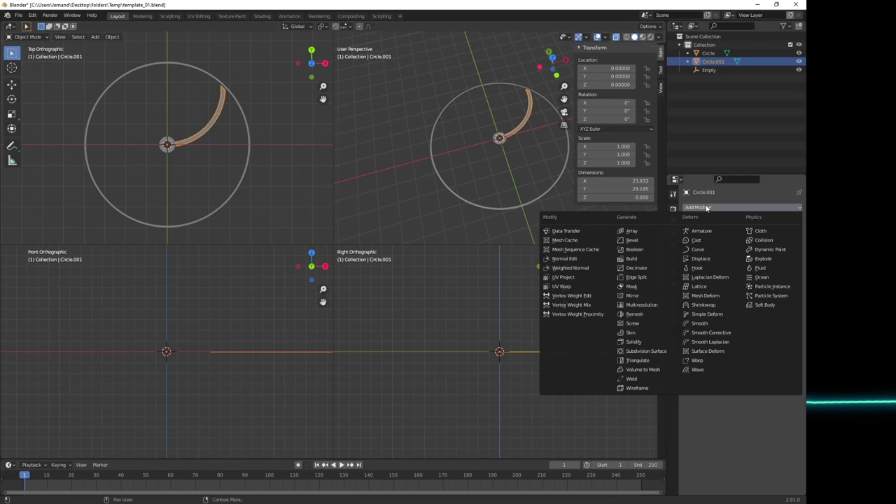
left_click(637, 232)
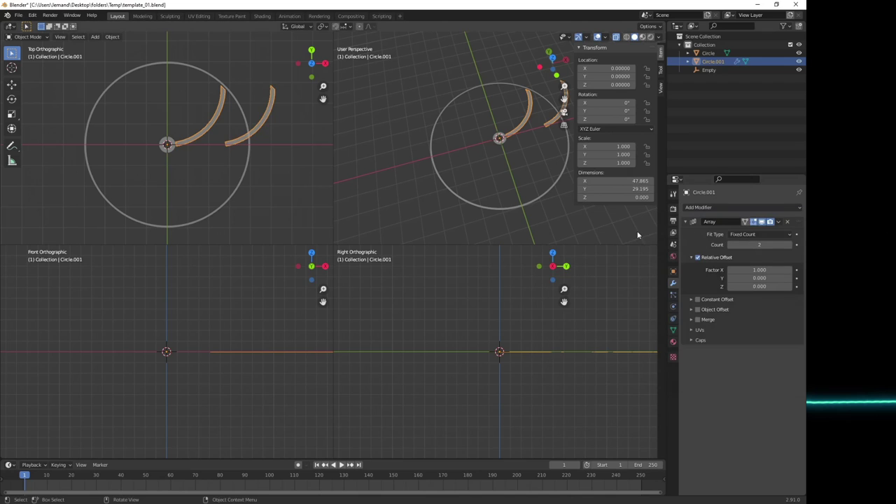
Step: Switch the array from relative offset to object offset, using the Empty as the offset object
left_click(698, 258)
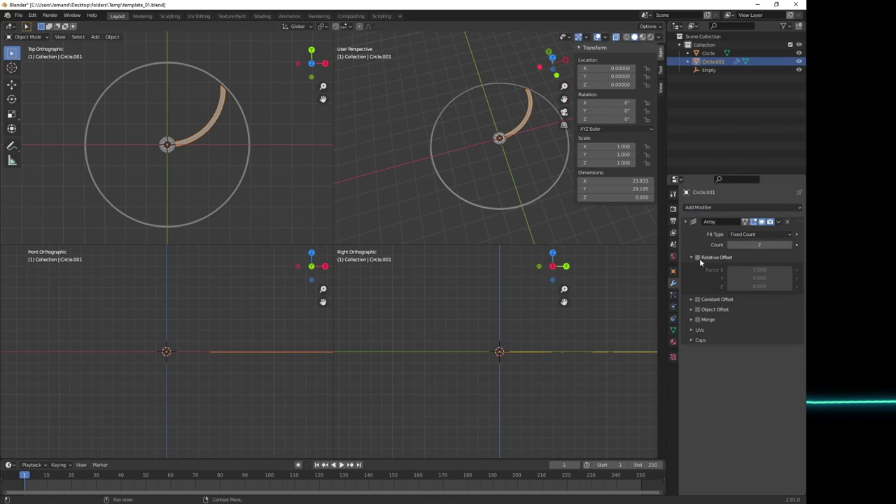
left_click(699, 310)
left_click(692, 311)
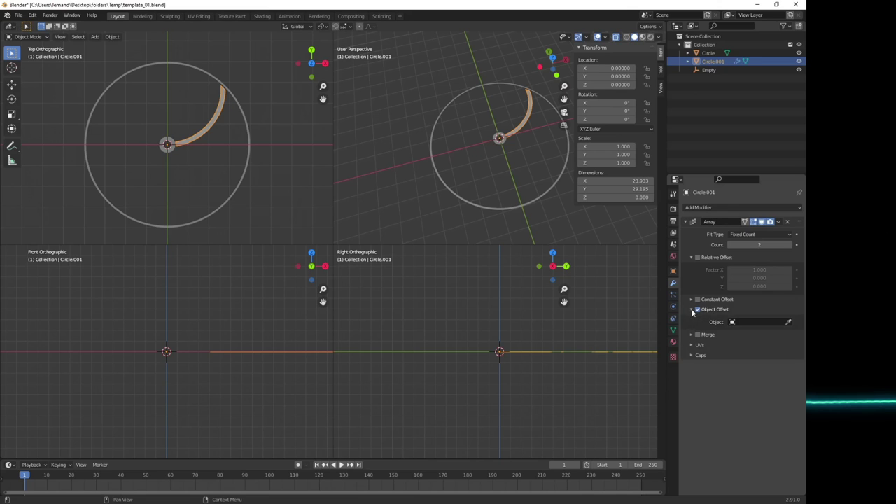
left_click(743, 323)
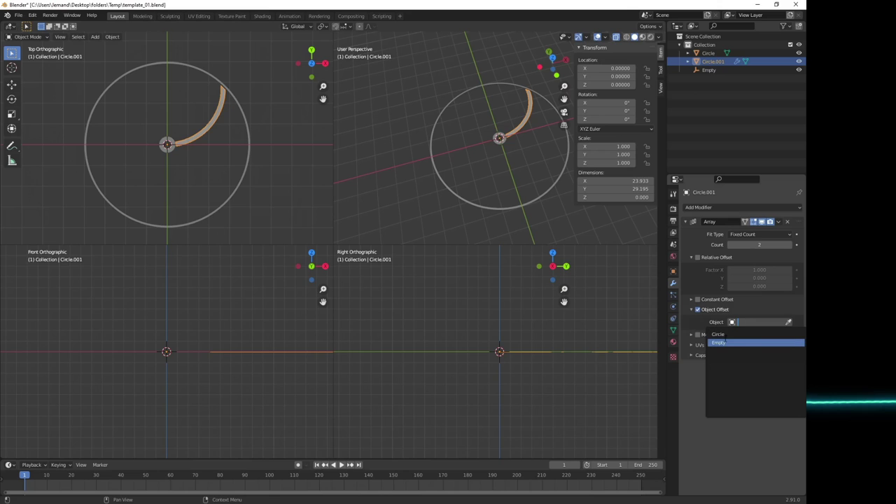
left_click(730, 343)
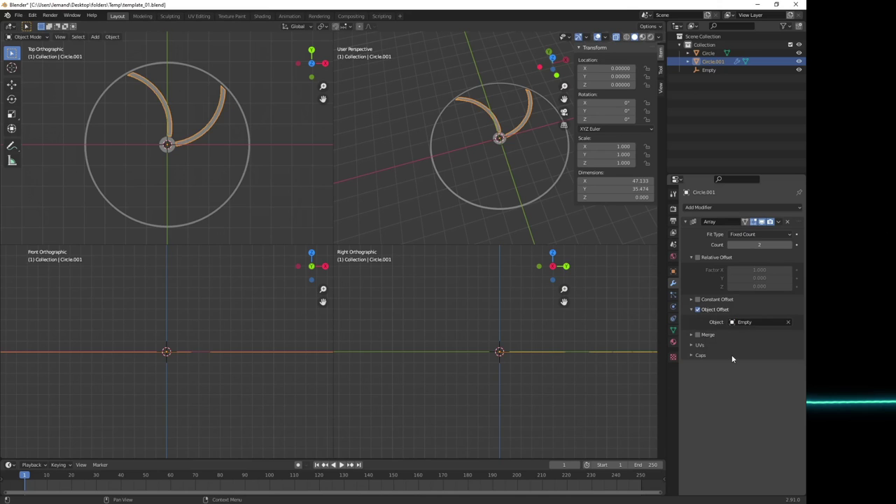
Step: Set the array count to 5 and apply the Array modifier
left_click(789, 245)
left_click(789, 246)
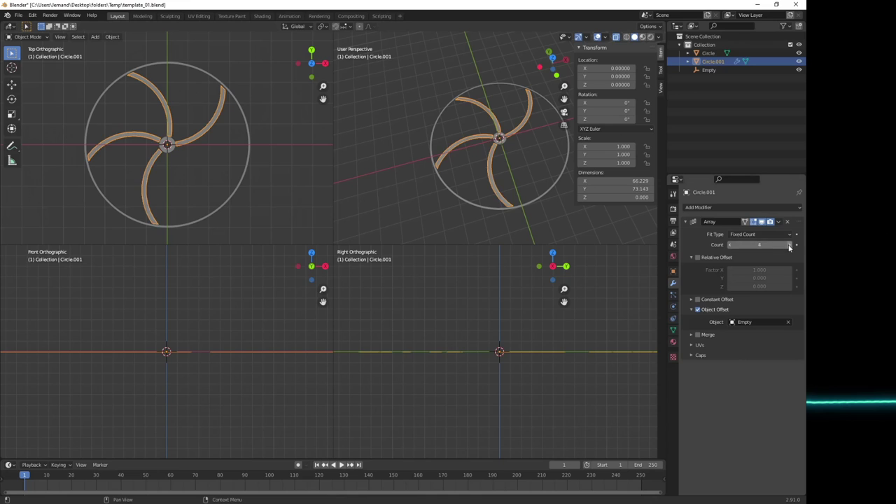
left_click(789, 246)
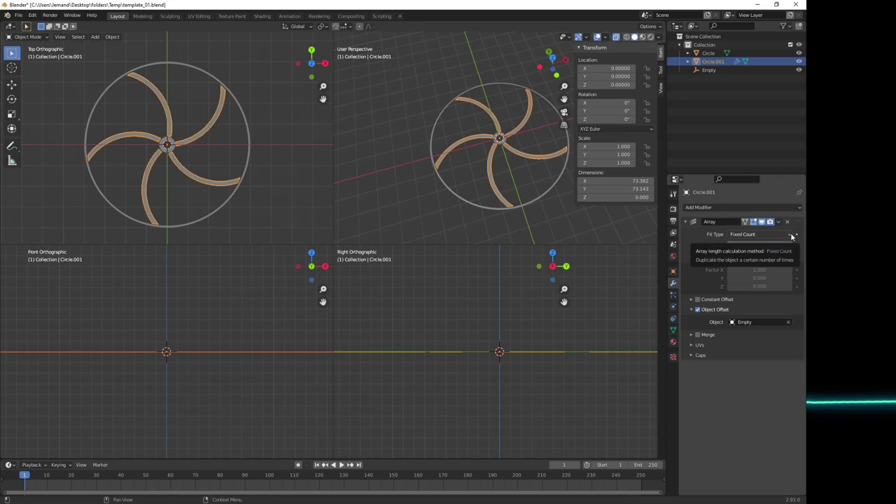
left_click(792, 236)
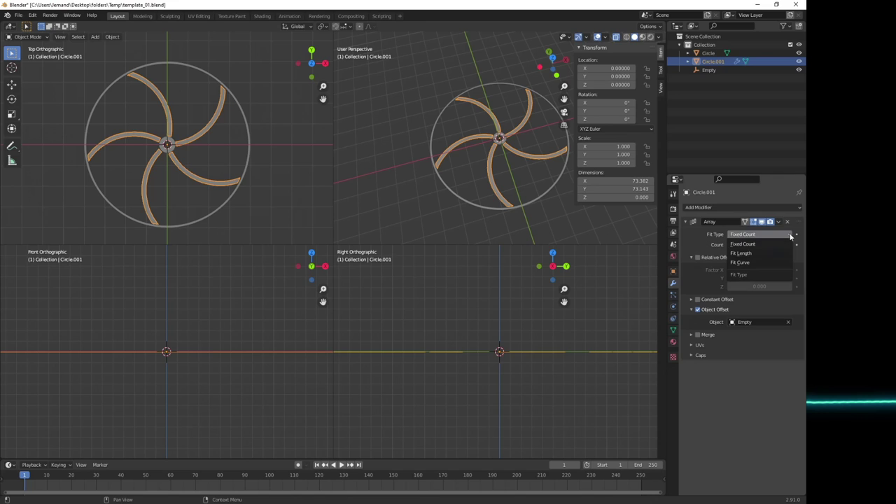
left_click(780, 222)
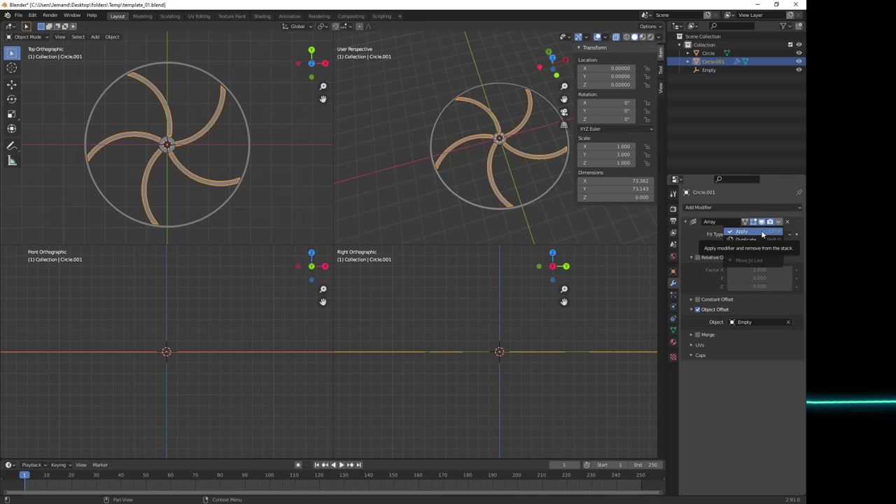
left_click(763, 234)
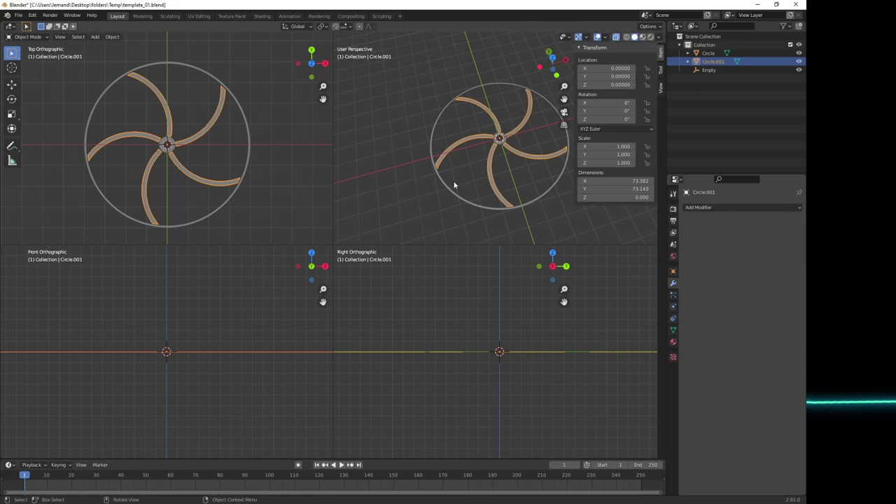
Step: Join the arrayed spokes and the ring object into a single mesh object
key("Tab")
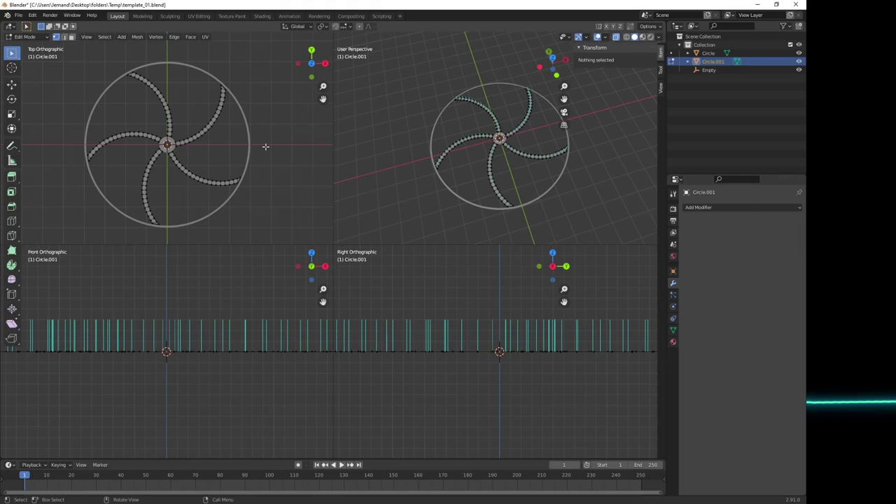
key("Tab")
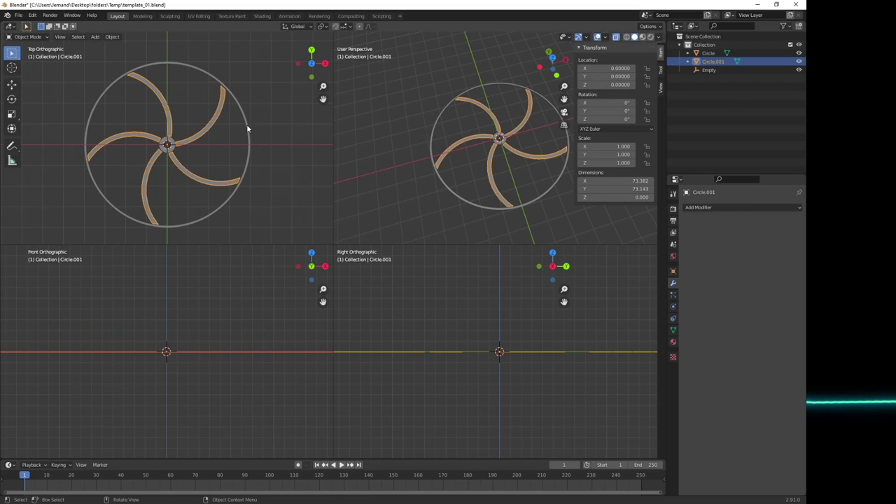
left_click(247, 127, "shift")
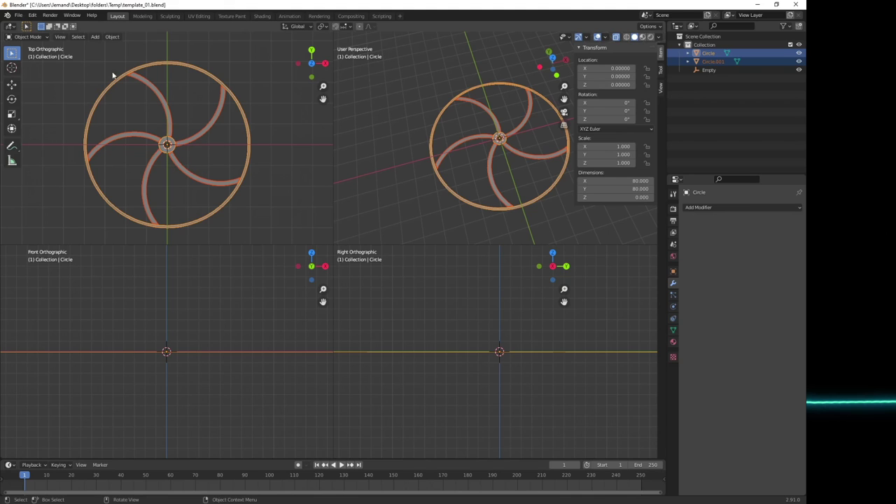
left_click(111, 37)
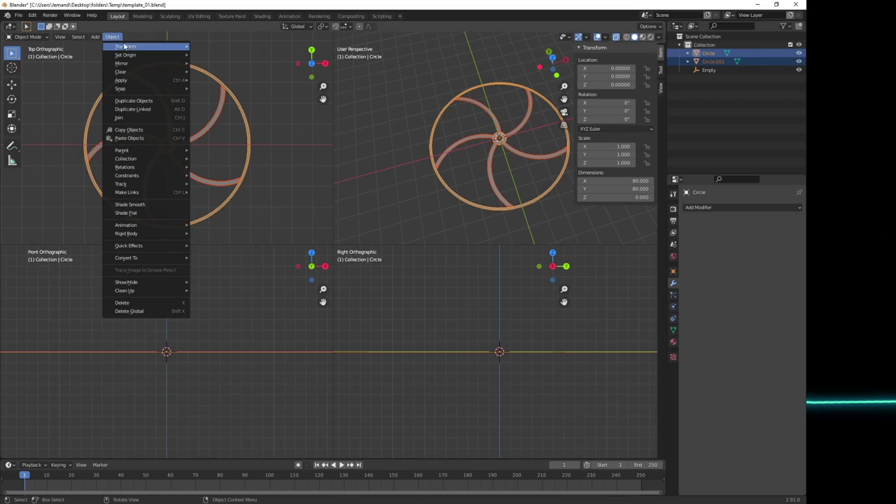
mouse_move(136, 182)
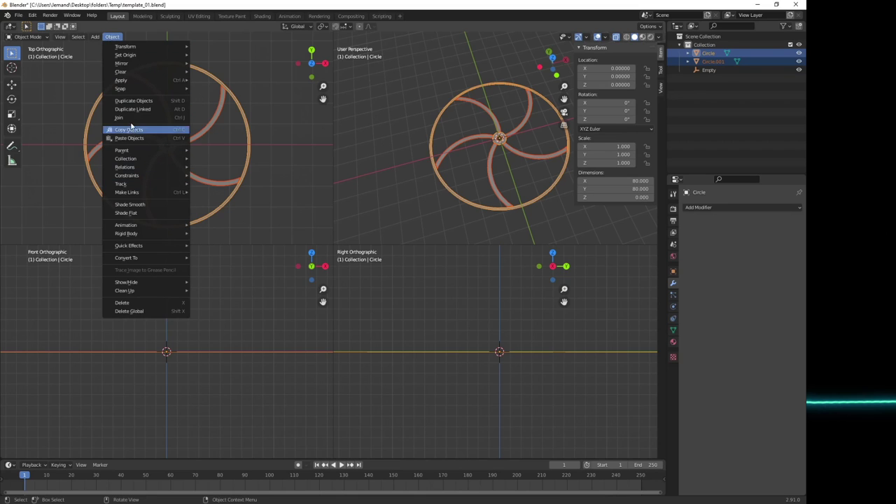
left_click(155, 118)
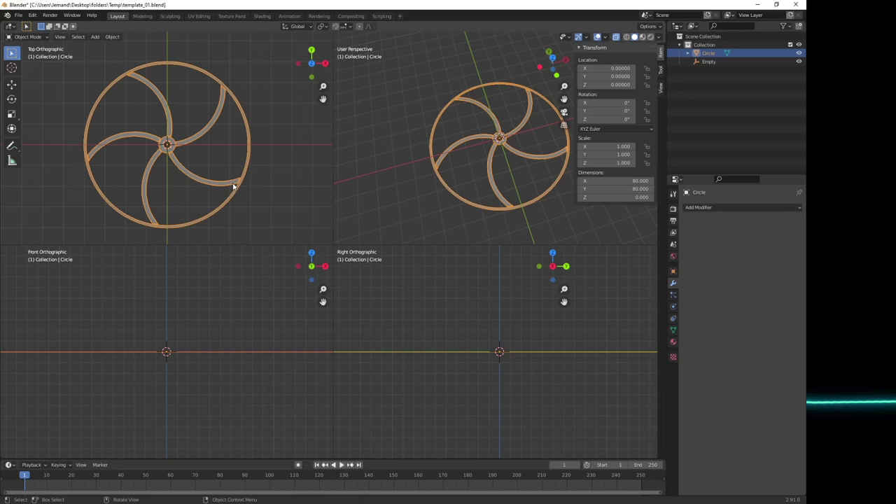
Step: In Edit Mode, fill the gaps between the hub and the inner ends of the right, upper and upper-left spokes with faces
key("Tab")
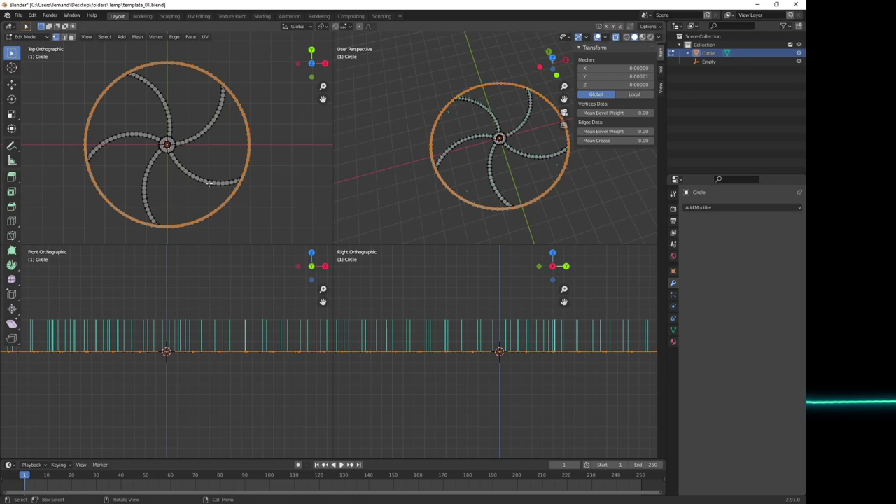
scroll(161, 178, "up", 6)
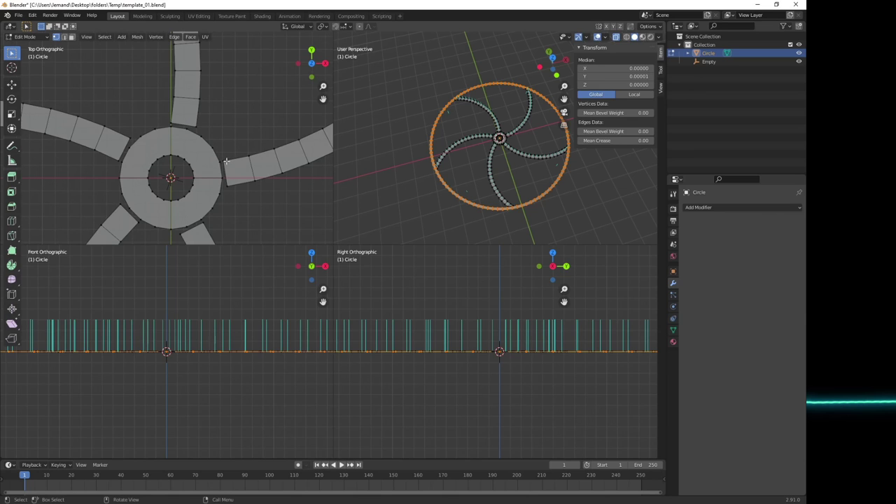
left_click_drag(209, 149, 230, 198)
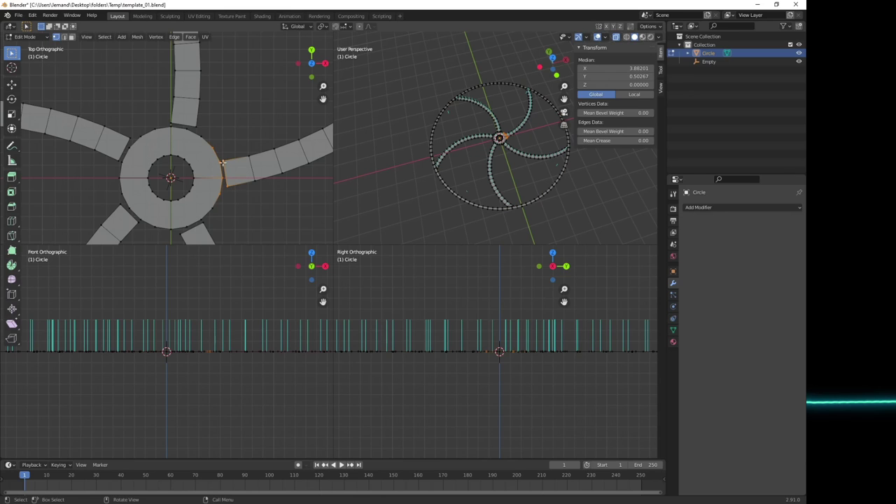
key("f")
left_click_drag(207, 140, 147, 116)
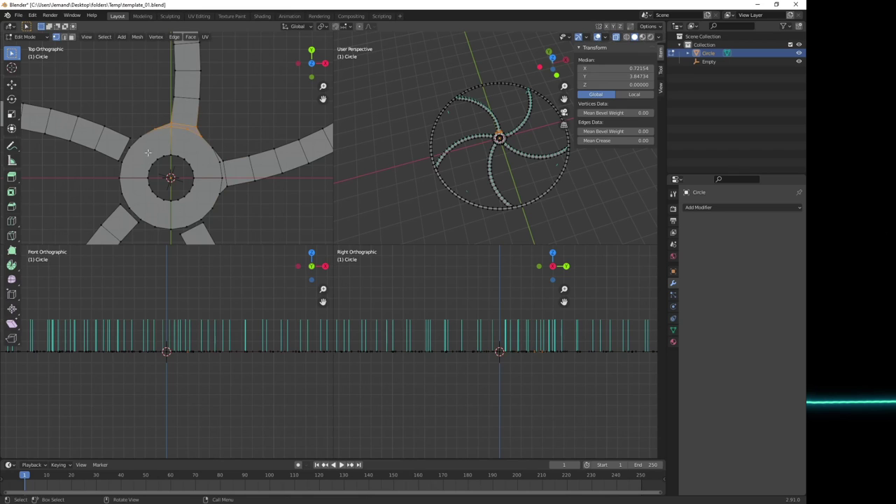
left_click_drag(145, 128, 109, 179)
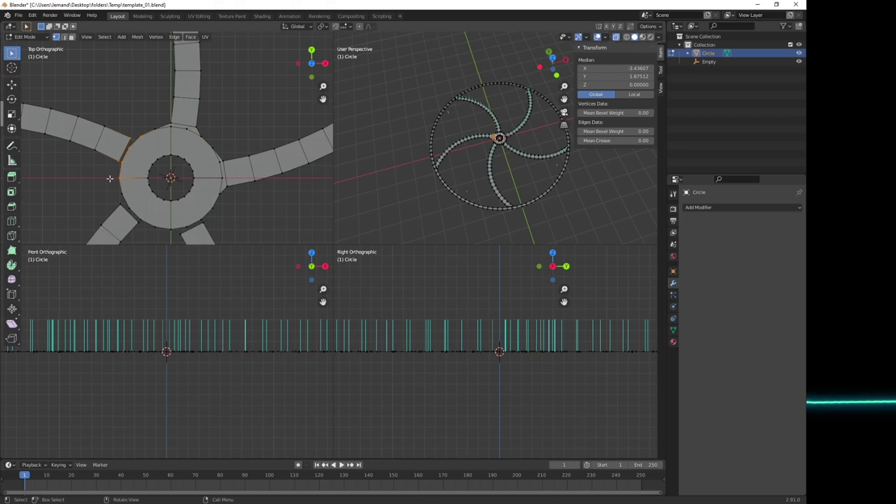
left_click(114, 188, "shift")
Step: Fill the gap between the hub's outer edge and the inner end of the lower-left spoke with a face
left_click(122, 196)
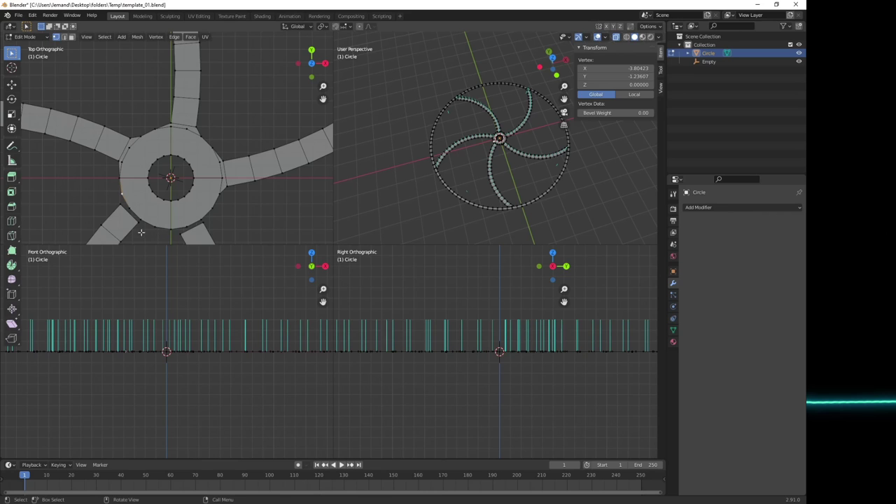
left_click(156, 226, "ctrl")
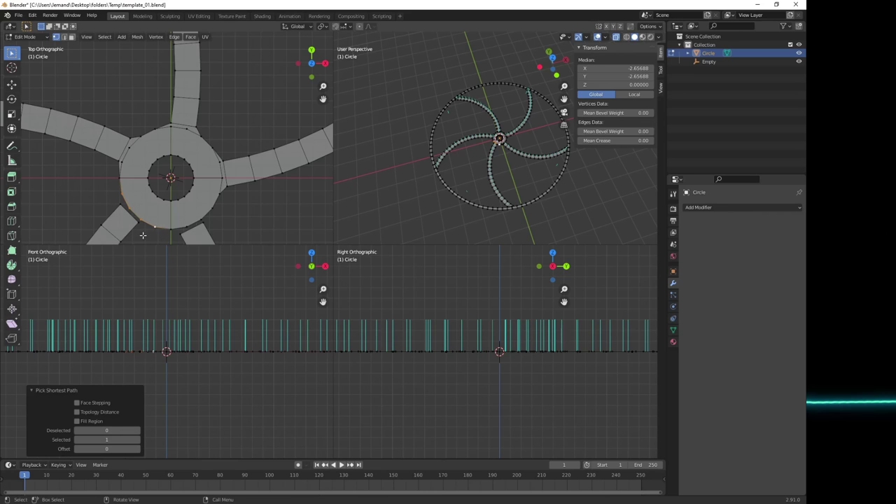
left_click(140, 225, "shift")
left_click(120, 210, "shift")
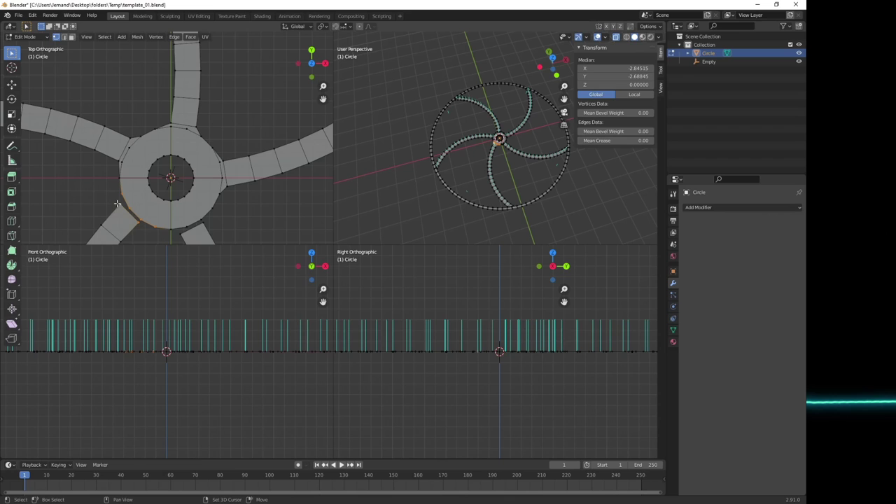
middle_click_drag(188, 217, 161, 184, "shift")
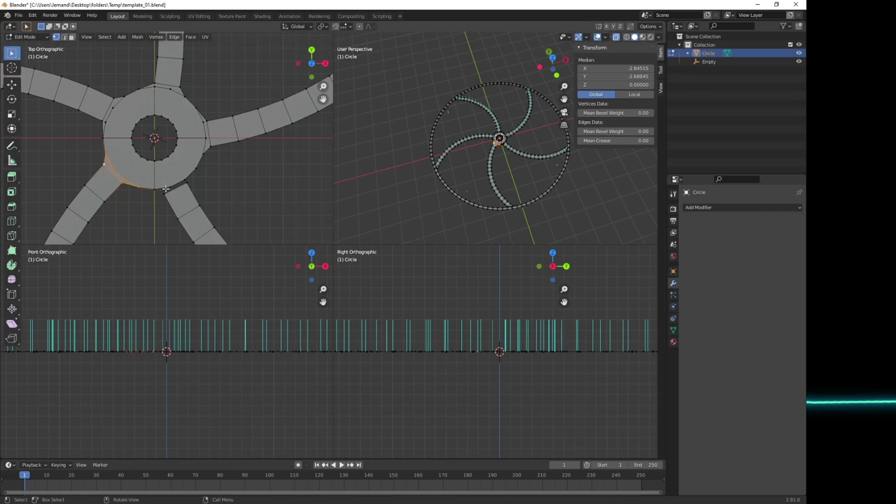
Step: Fill the gap between the hub and the lower-right spoke's inner end with a face and clear the selection
left_click(164, 188)
left_click(189, 179, "ctrl")
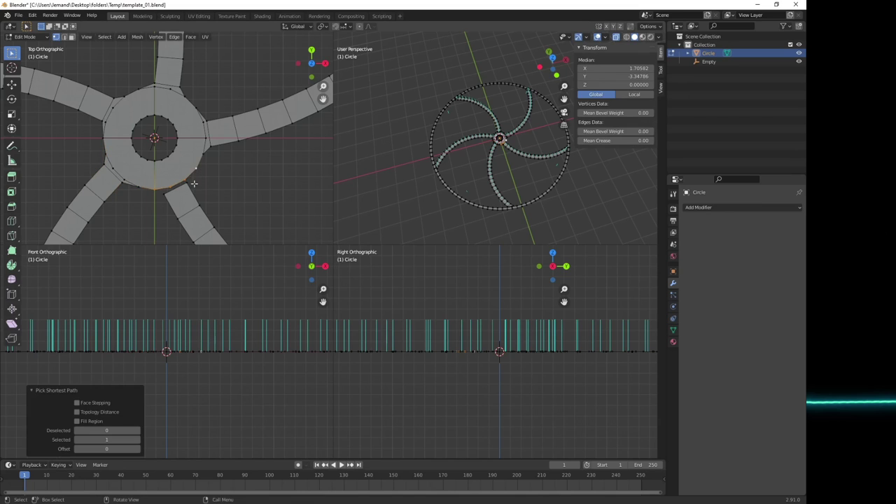
left_click(185, 193, "shift")
left_click(198, 188, "ctrl")
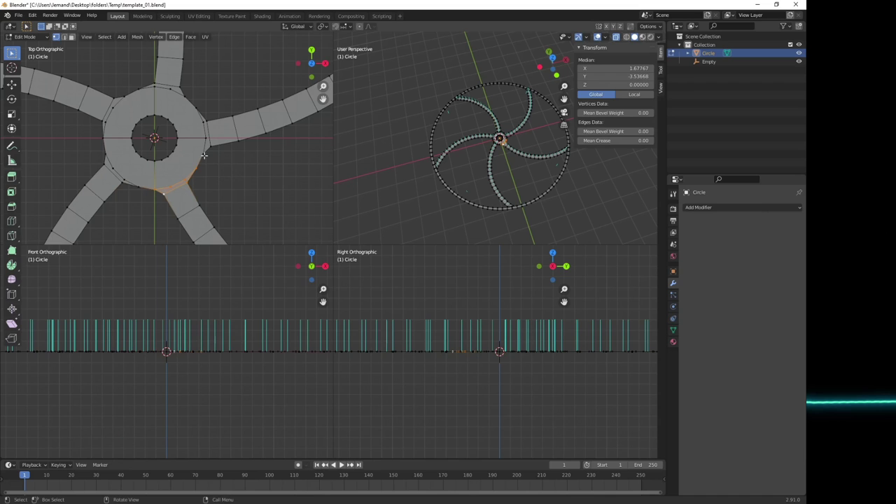
left_click(231, 175)
Step: Fill the gap between the outer ring's inner edge and the outer end of the upper-right spoke with a face
scroll(241, 151, "down", 4)
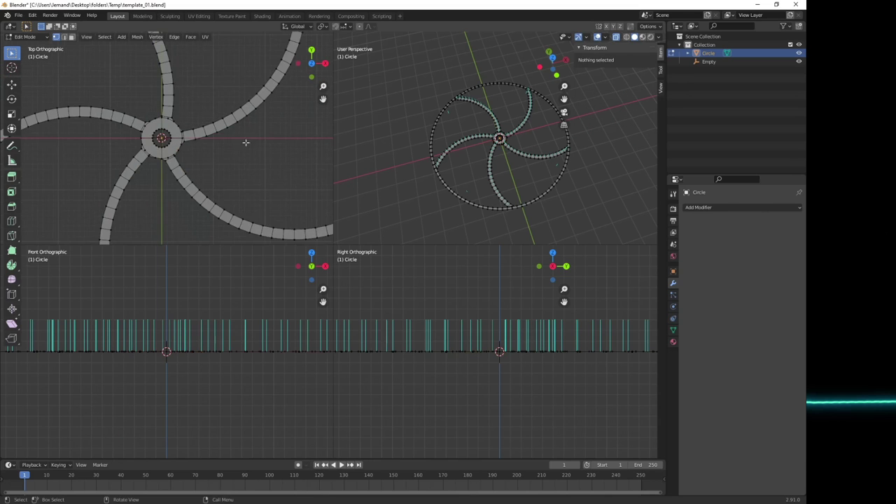
middle_click_drag(244, 144, 148, 199, "shift")
scroll(147, 198, "up", 2)
scroll(182, 189, "up", 5, "shift")
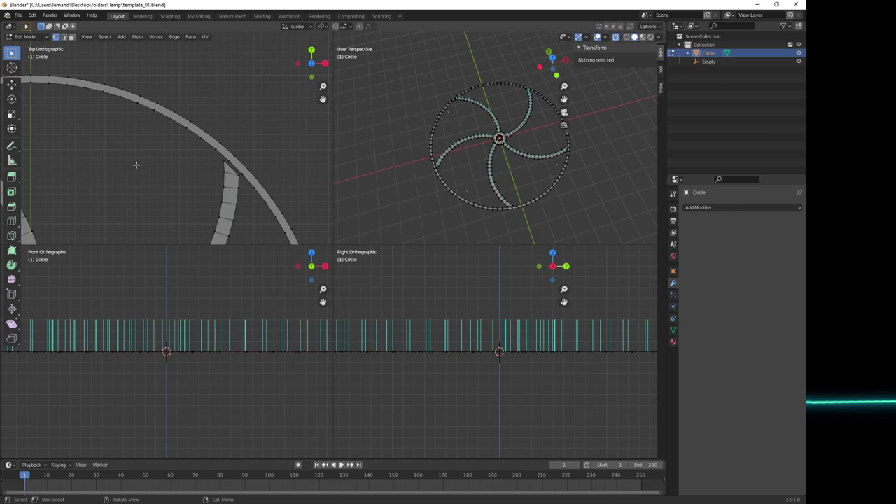
middle_click_drag(152, 156, 143, 172, "shift")
left_click(243, 164)
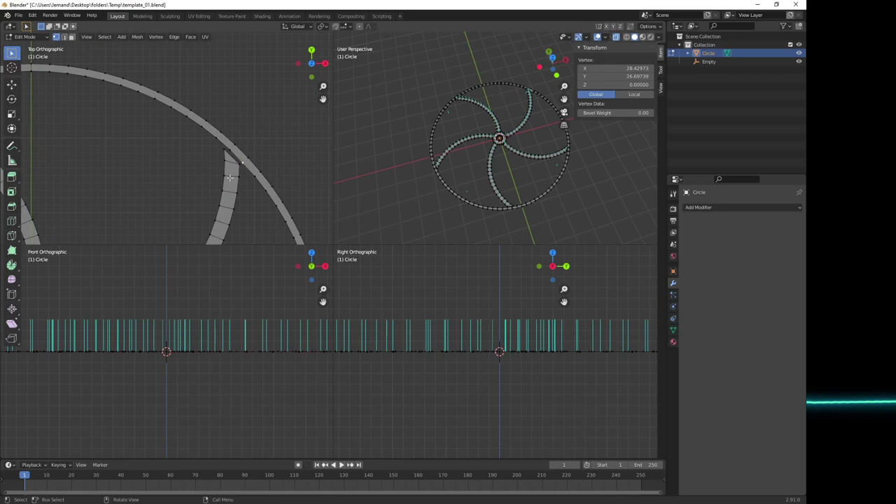
left_click(215, 137, "ctrl")
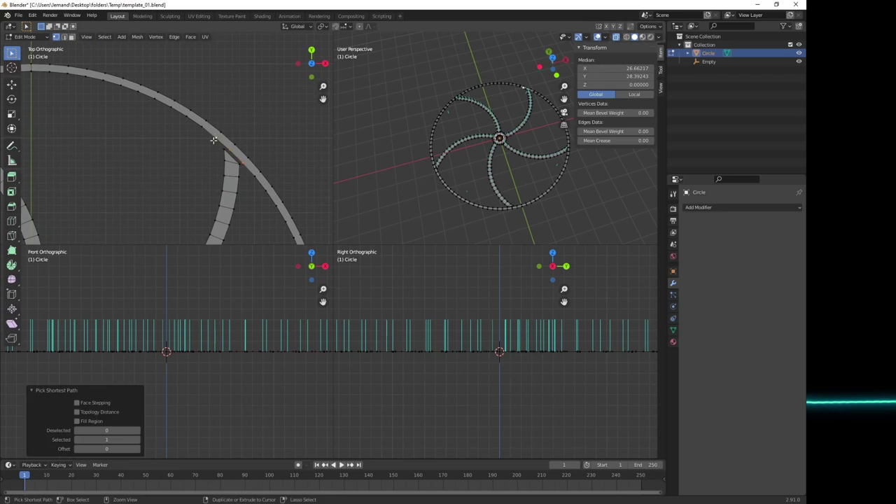
left_click(221, 149, "shift")
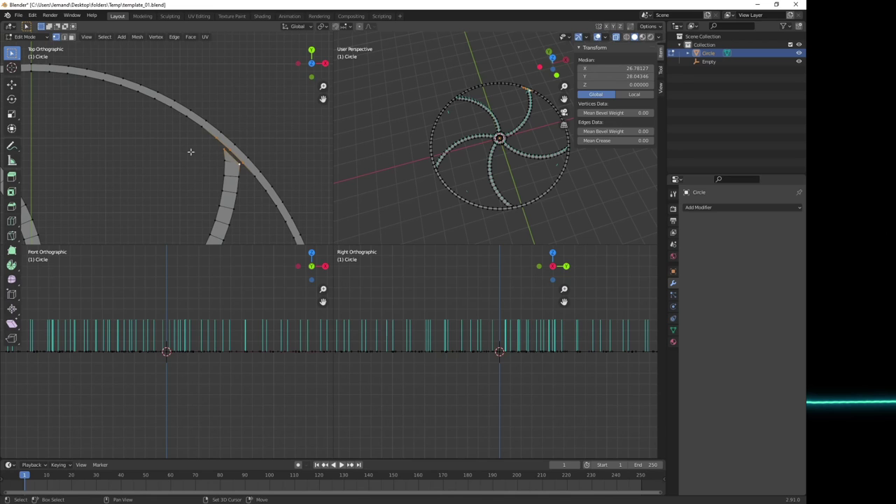
Step: Fill the gap between the outer ring and the outer end of the upper-left spoke with a face
scroll(165, 147, "up", 10, "ctrl")
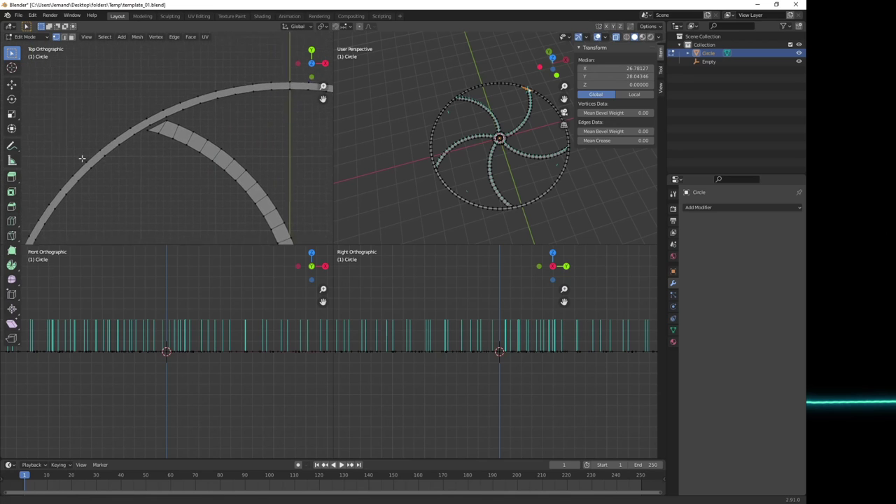
left_click(184, 112)
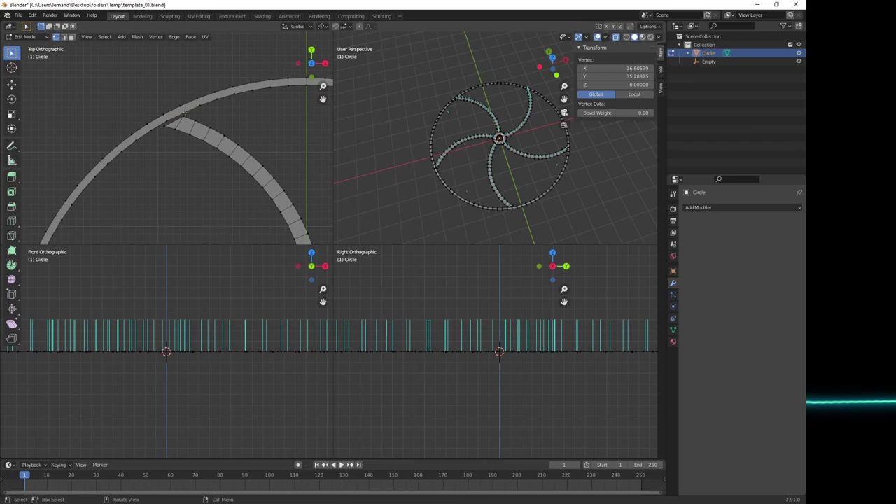
left_click(151, 132, "ctrl")
left_click(181, 120, "shift")
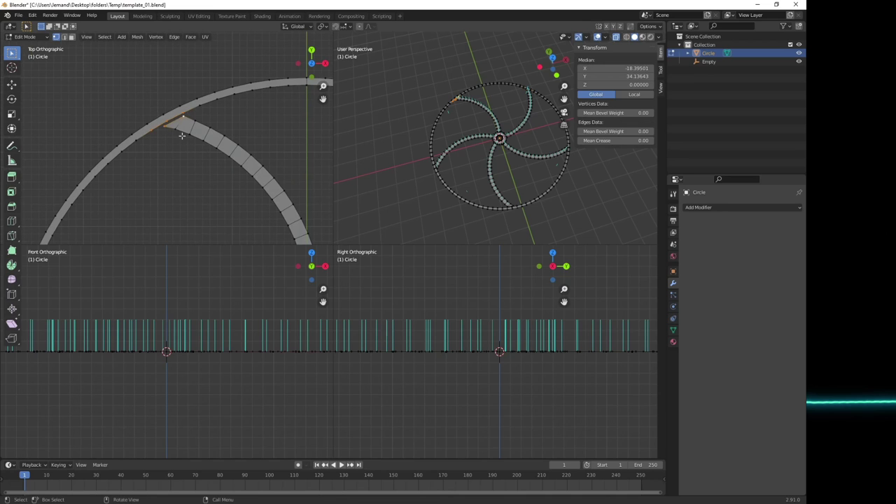
Step: Fill the gap between the outer ring and the outer end of the left spoke with a face
middle_click_drag(160, 170, 200, 128, "shift")
left_click(181, 130)
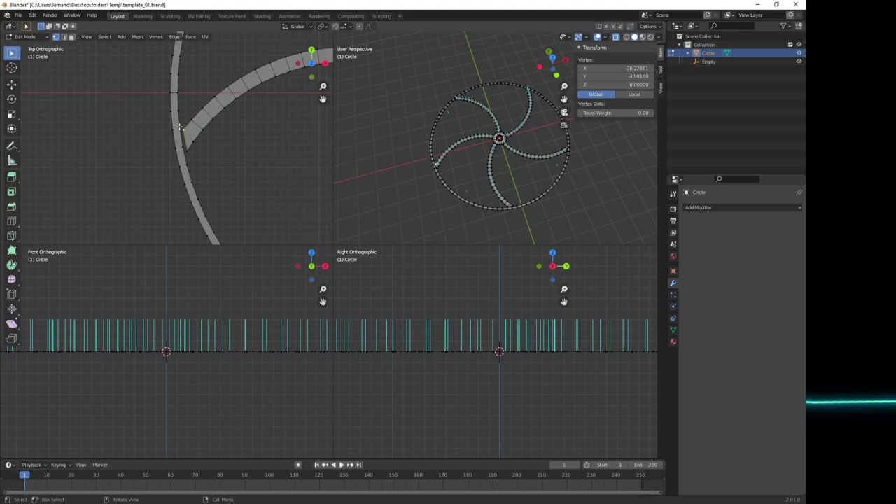
left_click(193, 157, "shift")
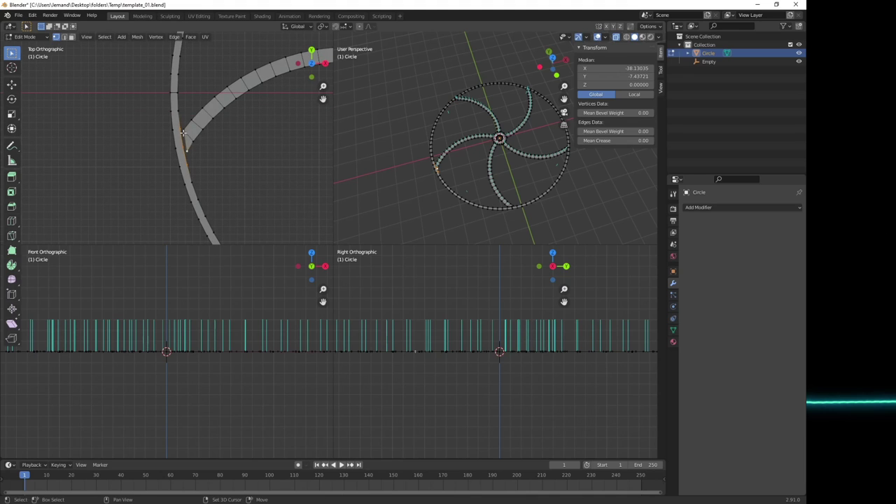
Step: Fill the gap between the outer ring and the outer end of the bottom spoke with a face
middle_click_drag(264, 198, 10, 198, "shift")
left_click(185, 167, "ctrl")
left_click(186, 167, "shift")
left_click(204, 166, "shift")
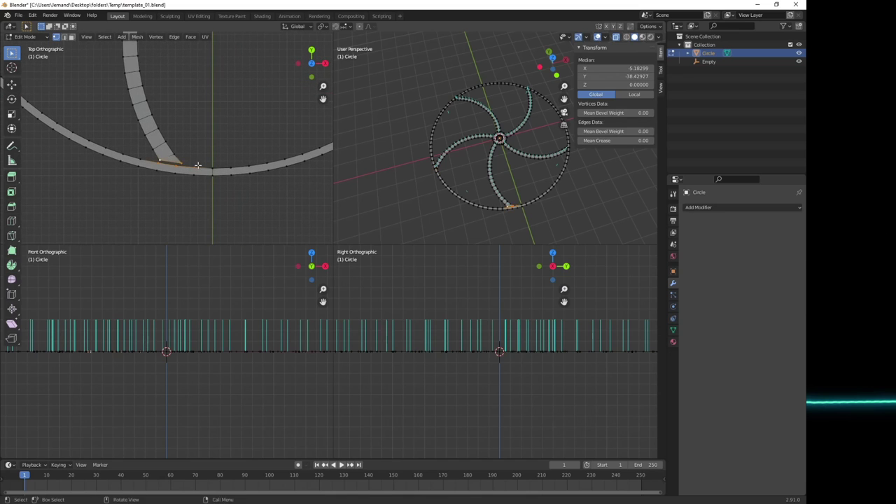
Step: Fill the gap between the outer ring and the outer end of the lower-right spoke with a face
middle_click_drag(203, 166, 210, 140, "shift")
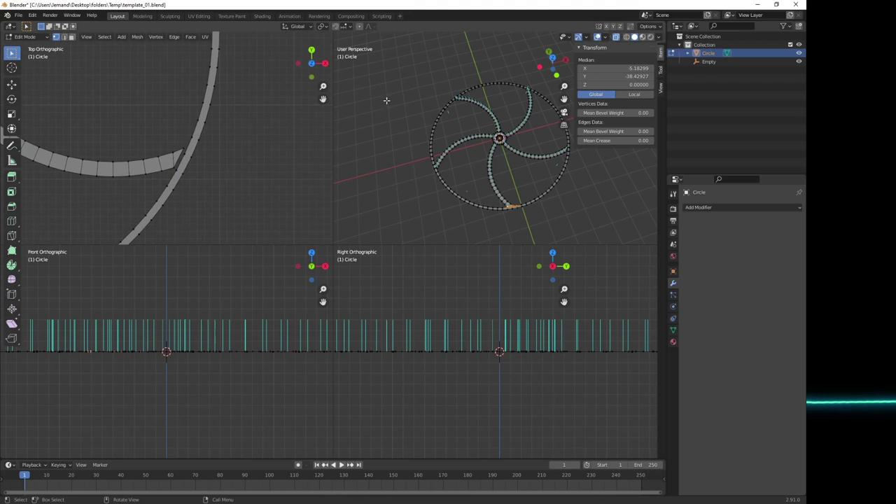
left_click(196, 150)
left_click(196, 150, "ctrl")
left_click(177, 161, "shift")
left_click(175, 165, "shift")
Step: Select the entire wheel mesh and extrude it 2 units along its normal
middle_click_drag(175, 165, 251, 162, "shift")
scroll(252, 163, "down", 6)
middle_click_drag(138, 144, 226, 130, "shift")
scroll(226, 114, "down", 3)
scroll(206, 129, "up", 2)
scroll(206, 129, "down", 1)
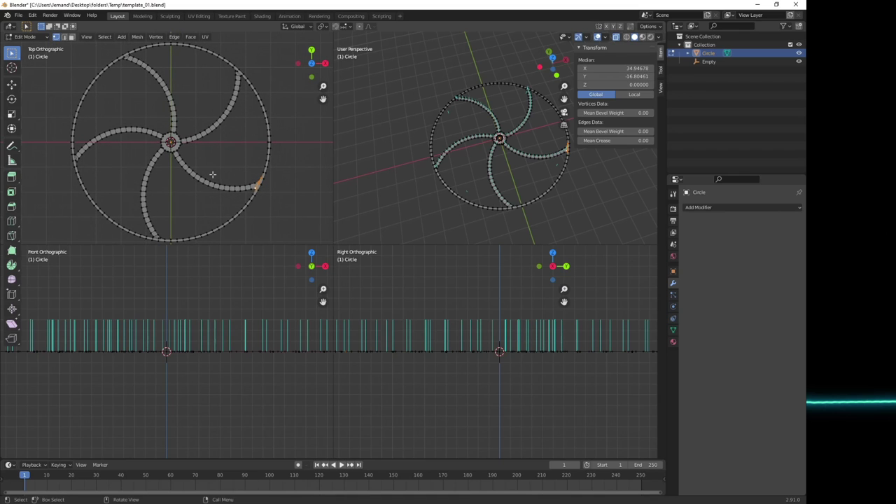
scroll(190, 369, "down", 6)
scroll(525, 394, "down", 3)
scroll(525, 393, "down", 3)
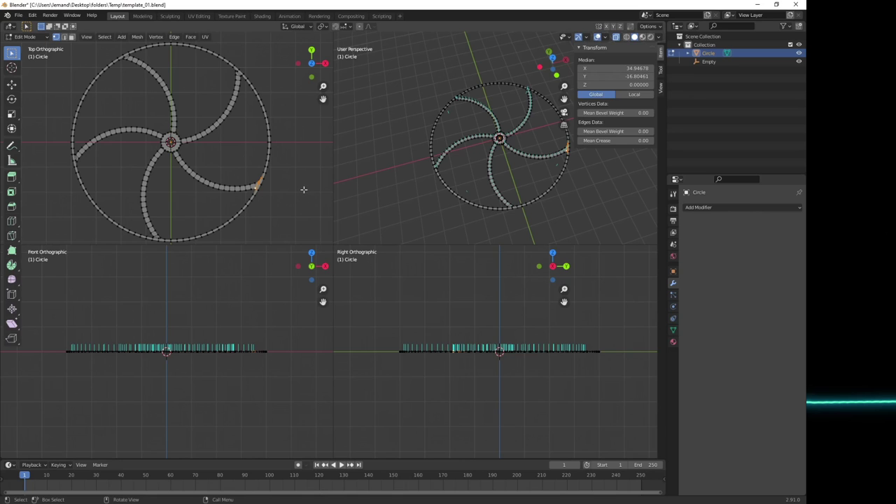
scroll(305, 189, "down", 1)
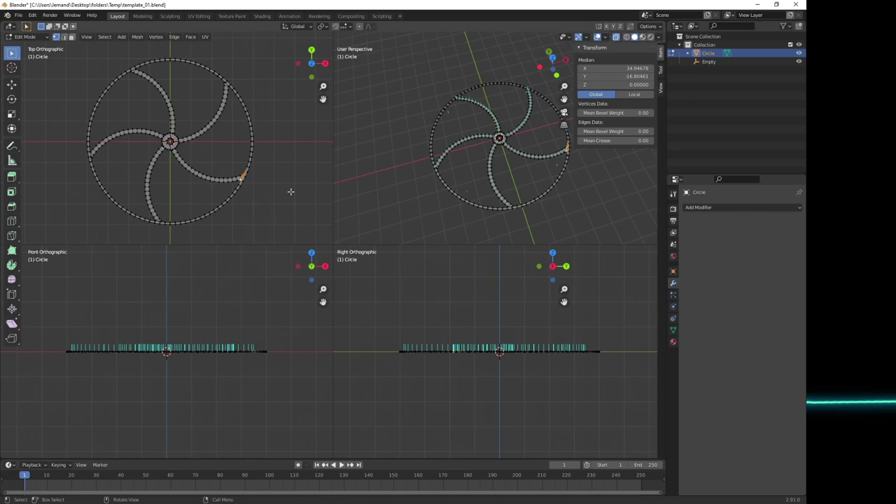
key("a")
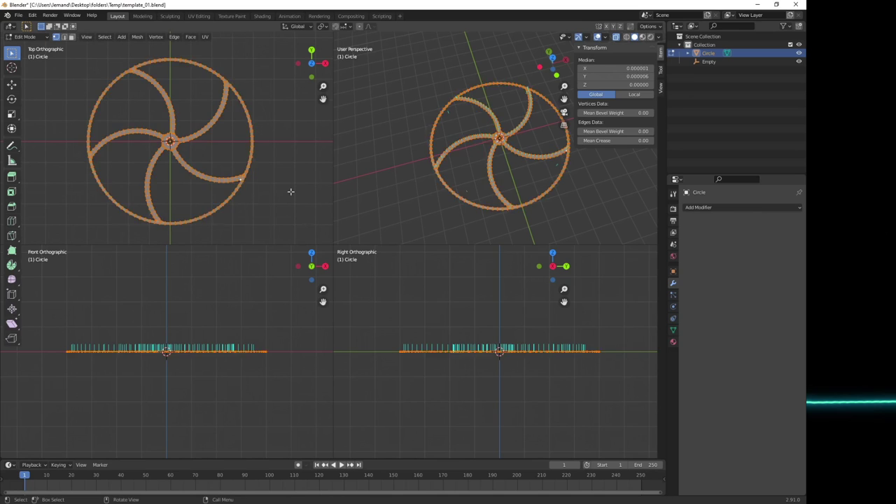
key("alt+a")
key("a")
key("e")
key("2")
key("Return")
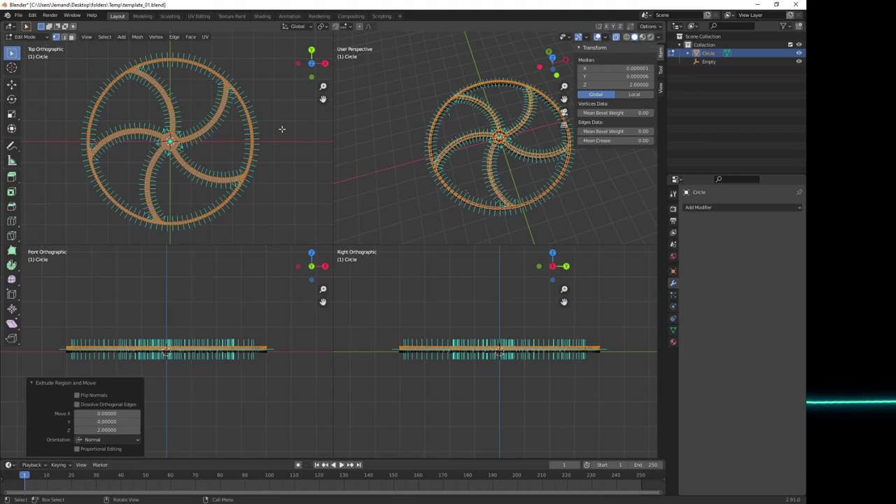
Step: Rotate the extruded top layer of the wheel by -6° about the Z axis
type("r")
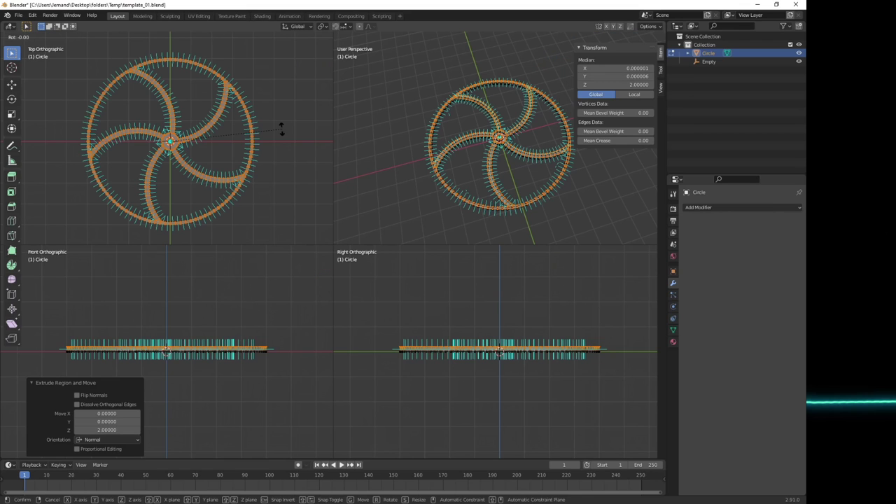
type("-6")
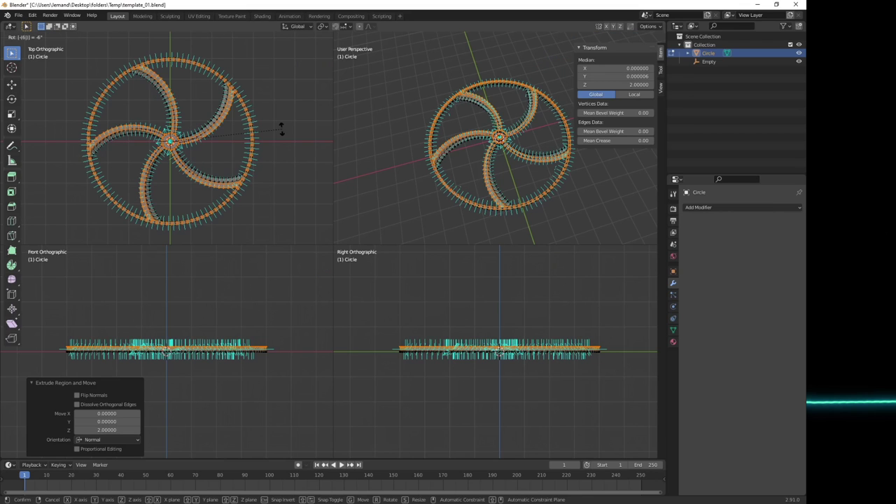
key("Return")
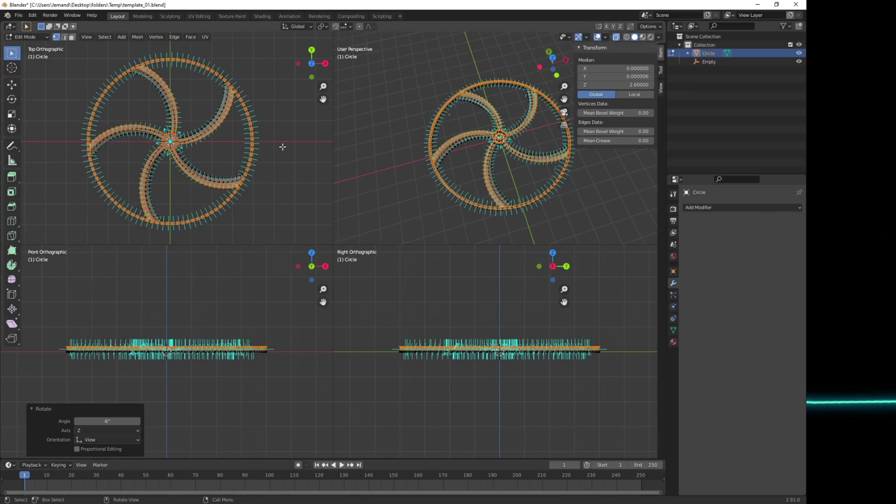
Step: Extrude the top layer another 2 units and rotate the new layer by -5° about the Z axis
key("e")
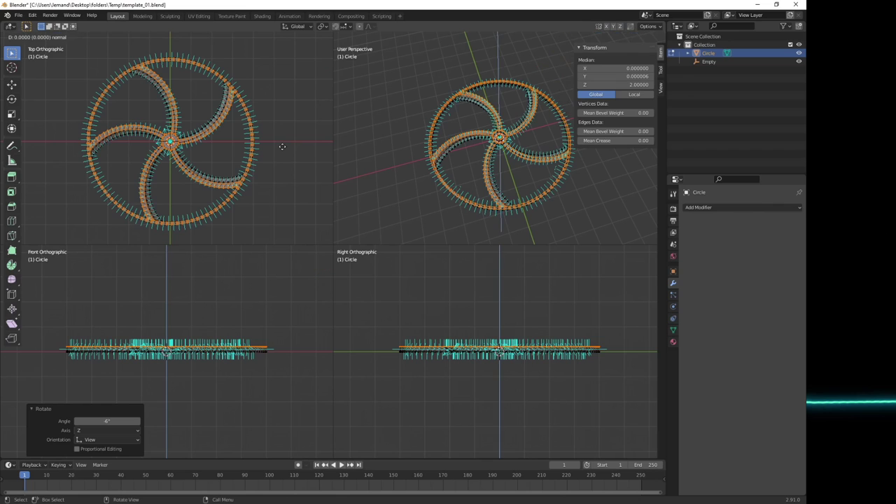
key("2")
key("Return")
type("r")
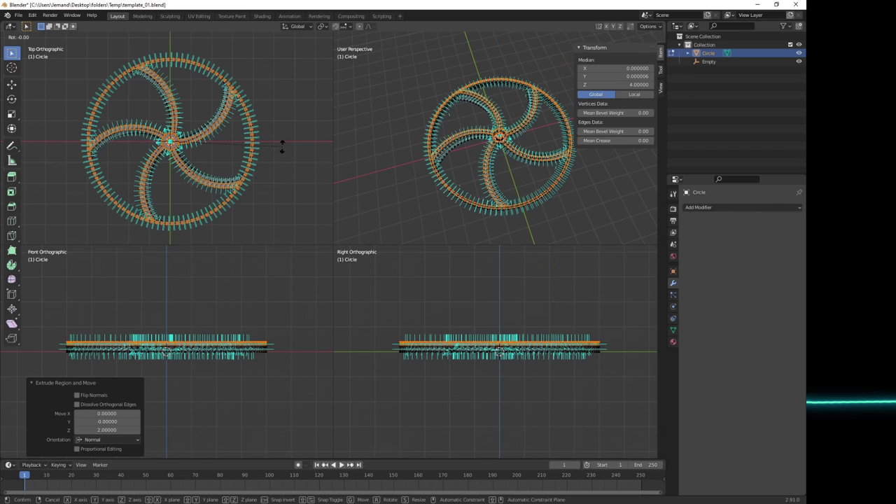
type("-5")
key("Return")
Step: Extrude the top layer another 2 units and rotate the new layer by -4° about the Z axis
key("e")
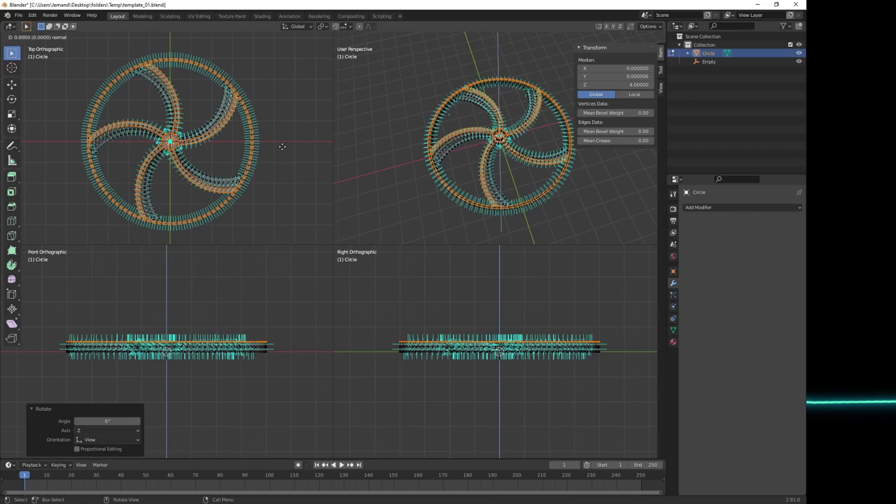
key("2")
key("Return")
type("r")
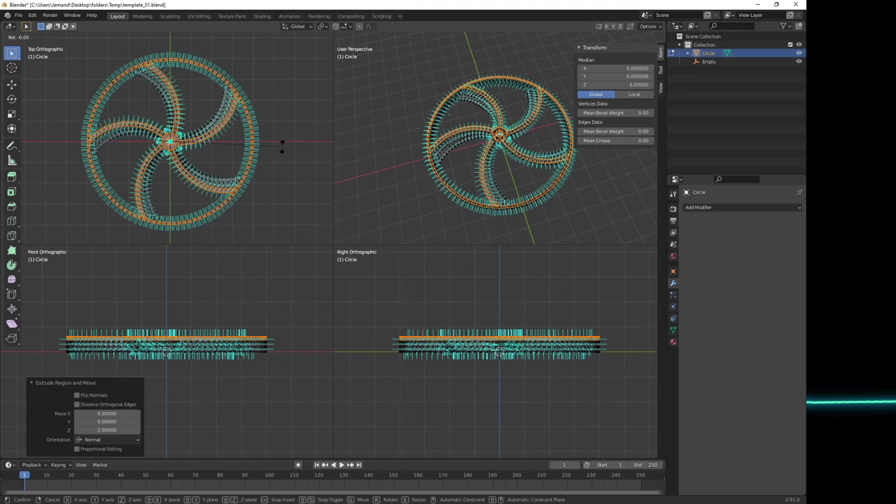
type("-5")
key("Return")
Step: Extrude the top layer another 2 units and rotate the new layer by -3° about the Z axis
key("e")
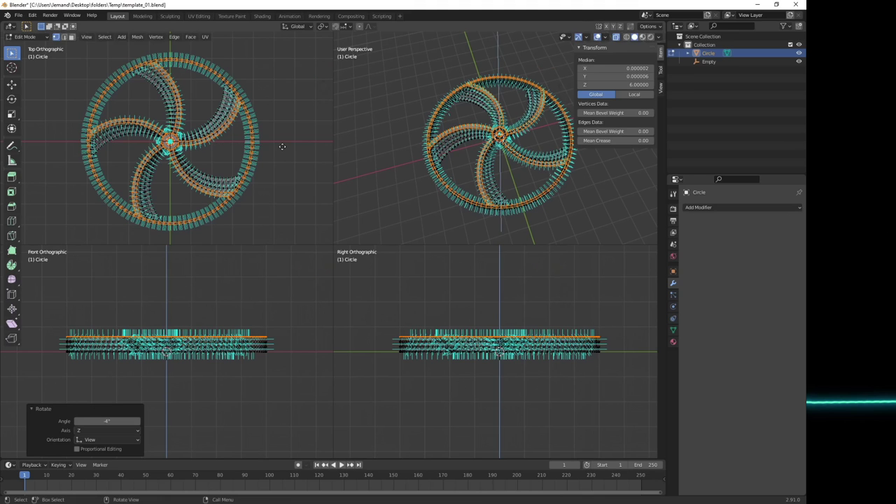
key("2")
key("Return")
type("r-5")
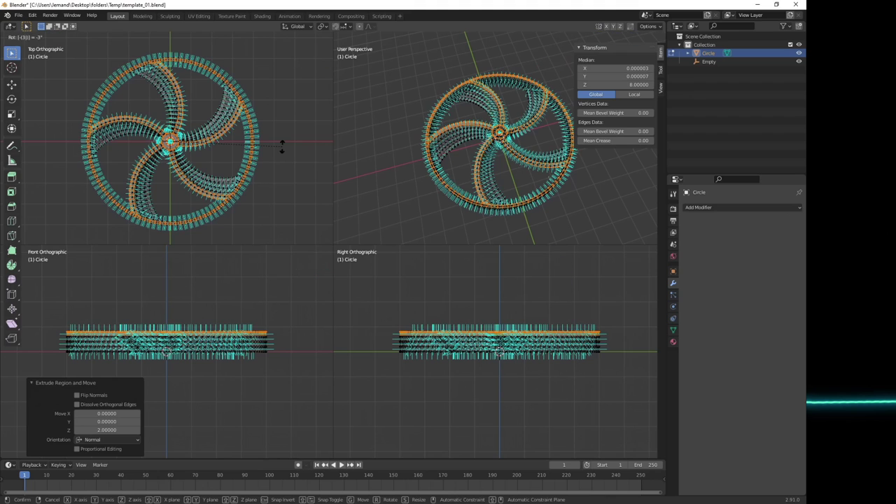
key("Return")
Step: Extrude the top layer another 2 units and rotate the new layer by -2° about the Z axis
key("e")
key("2")
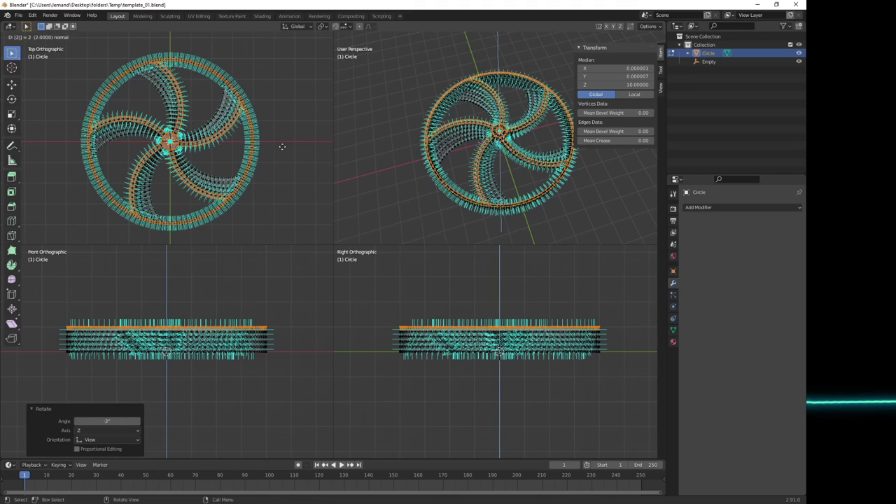
key("Return")
type("r-5")
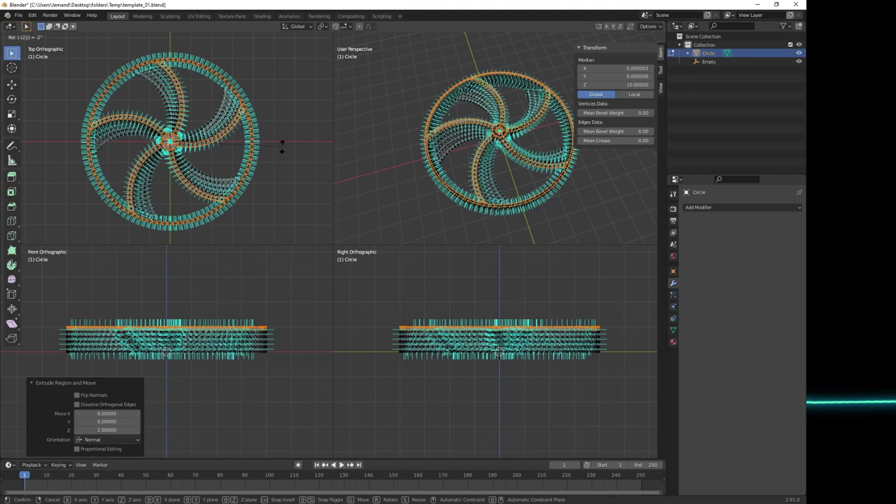
key("Return")
Step: Extrude the top layer a final 2 units and rotate the new layer by -1° about the Z axis
key("e")
key("2")
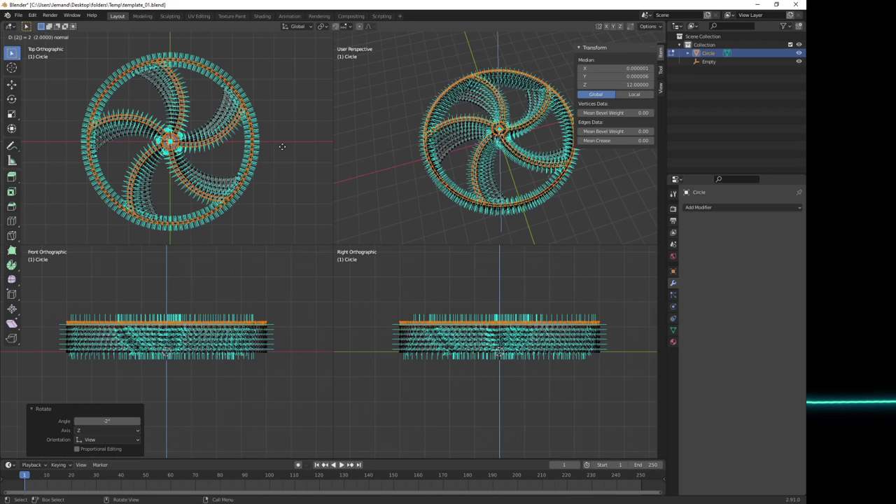
key("Return")
type("r-1")
key("Return")
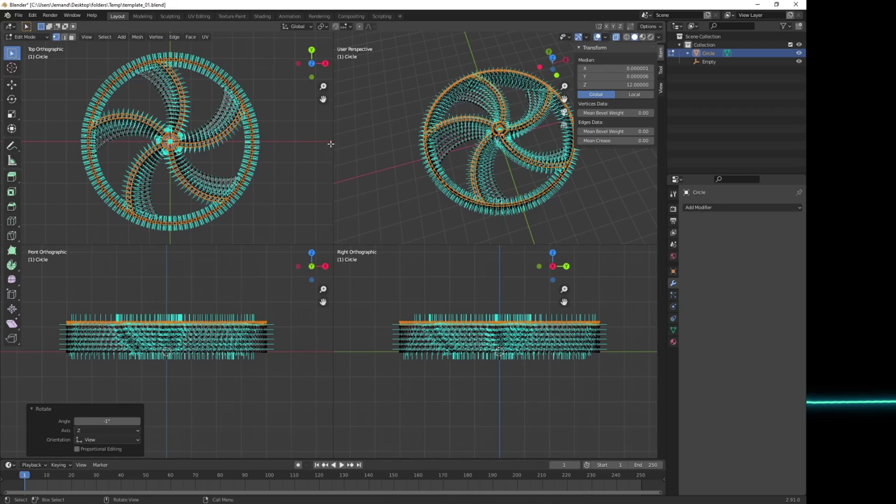
Step: Return to Object Mode and inspect the twisted wheel in the perspective view
middle_click_drag(475, 180, 468, 161)
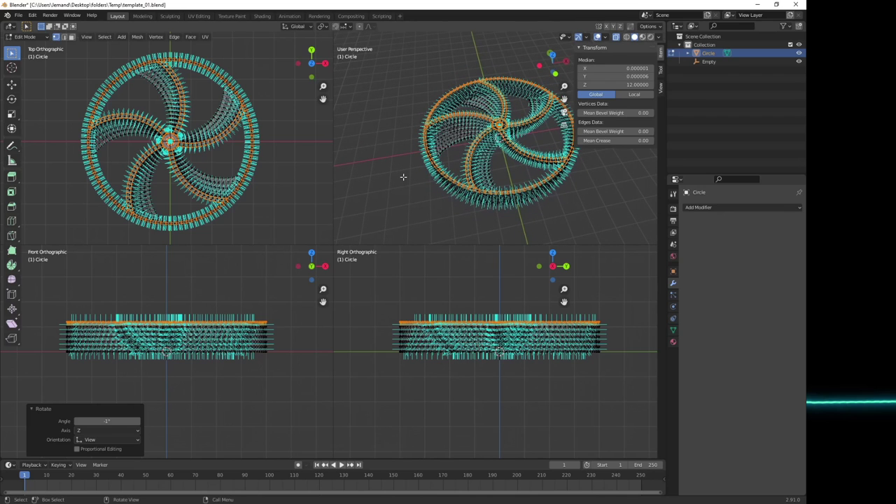
key("Tab")
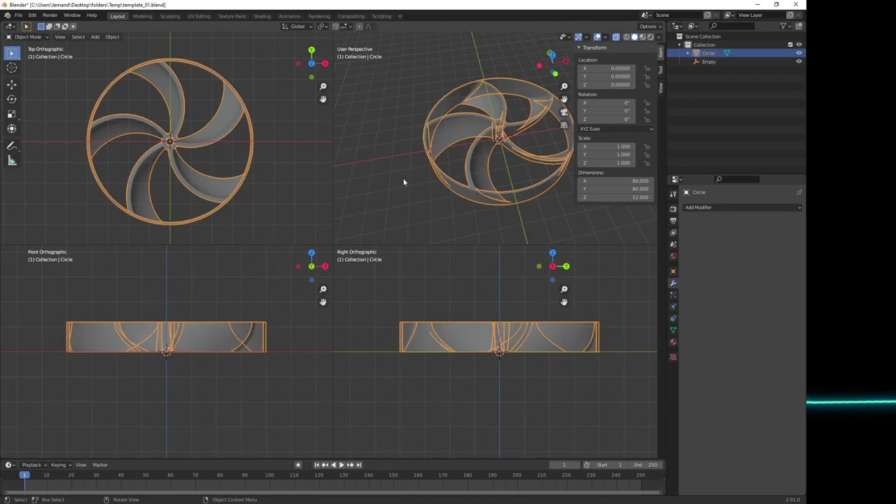
middle_click_drag(453, 176, 474, 172)
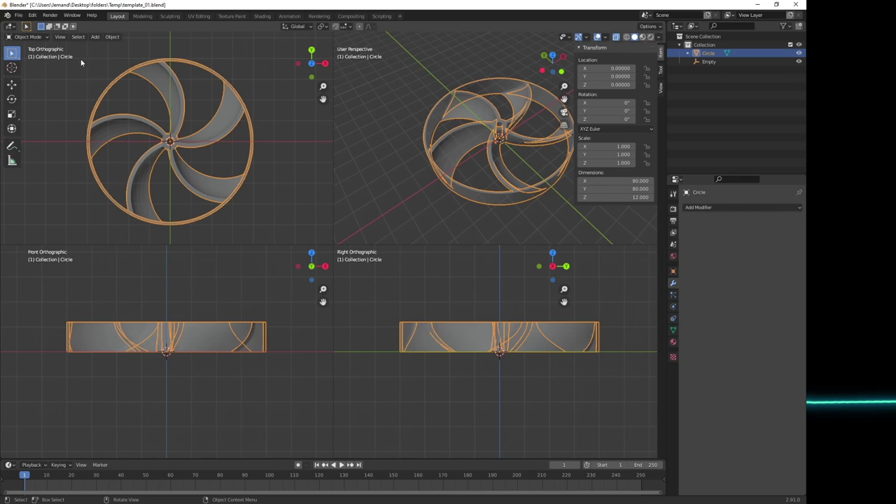
Step: Save the wheel model as a new file named cooling_fan_01.blend in the Temp folder
left_click(18, 14)
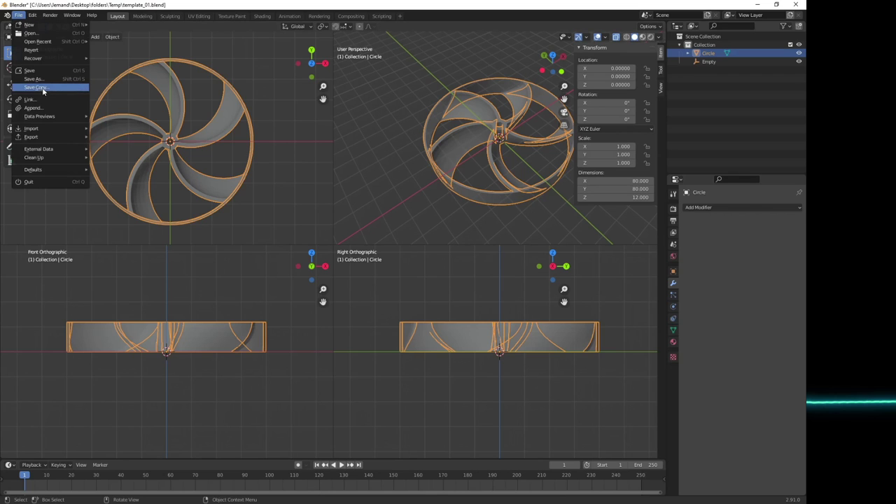
left_click(39, 82)
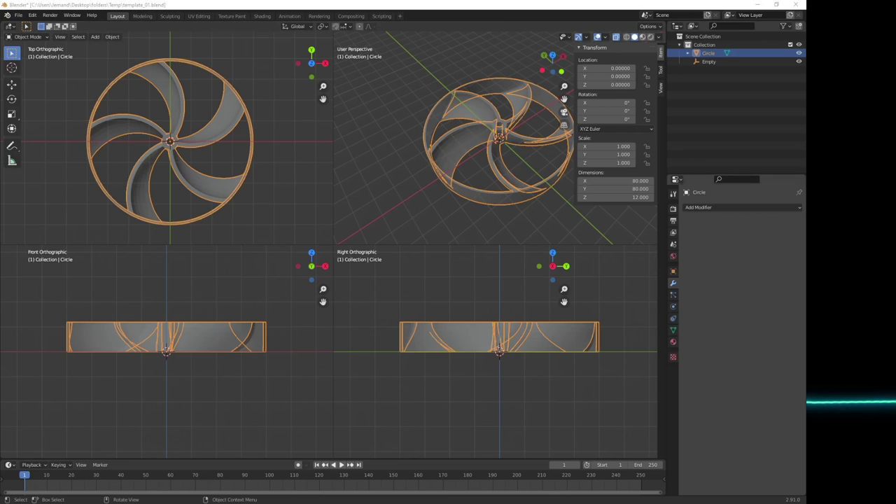
left_click(296, 377)
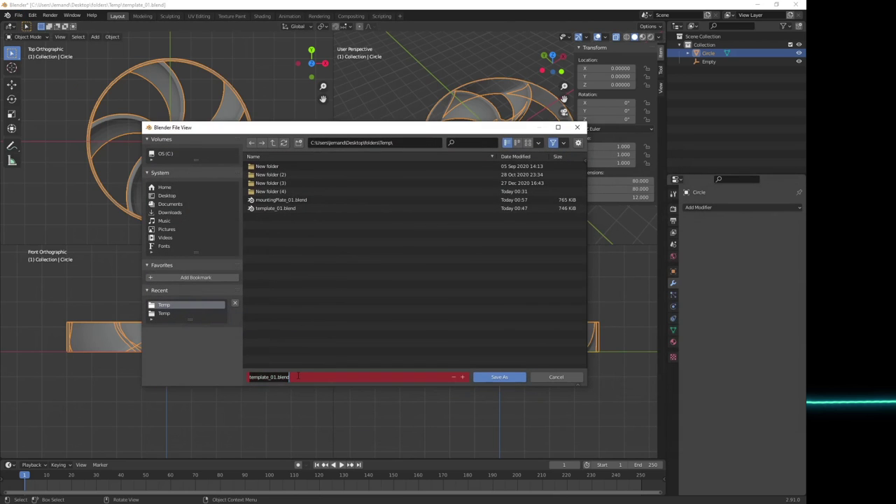
type("cooling_fan_01")
key("Return")
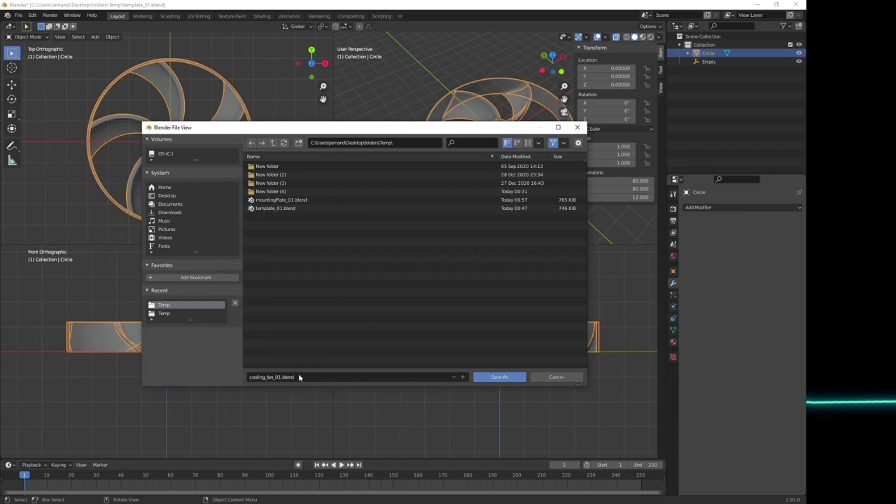
left_click(499, 377)
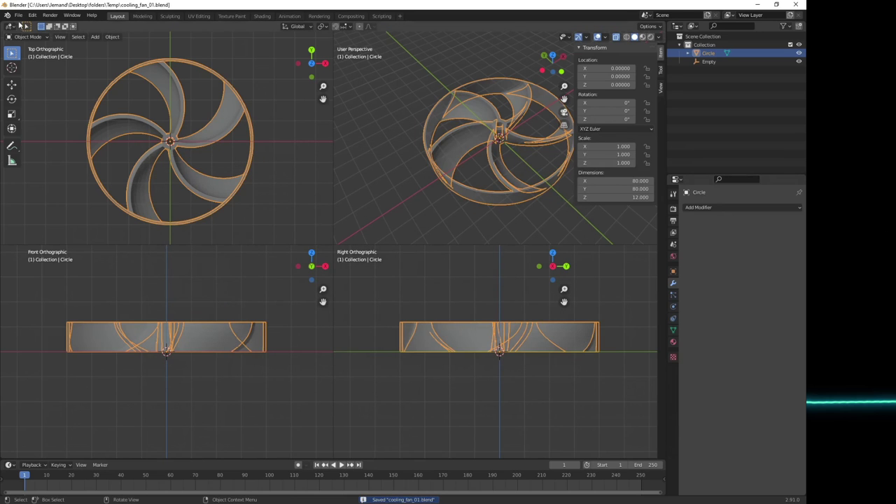
Step: Export only the selected wheel as cooling_fan_01.stl with modifiers applied and a scale of 1.00
left_click(20, 16)
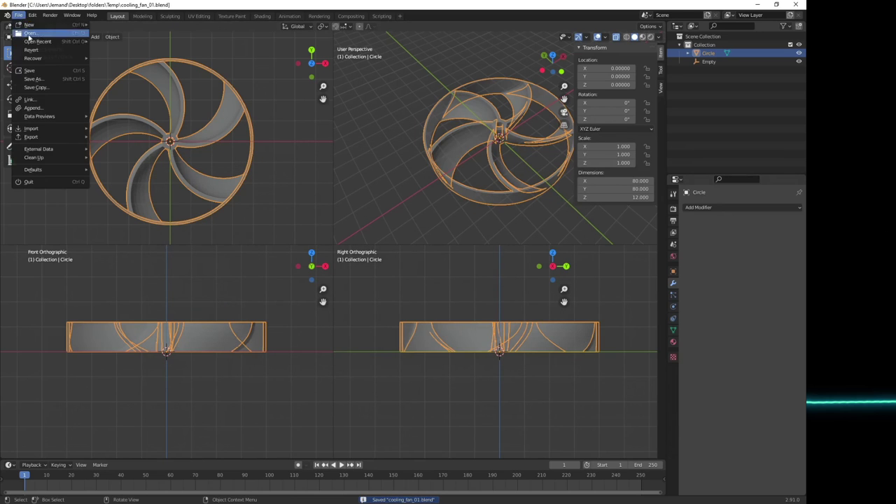
mouse_move(48, 137)
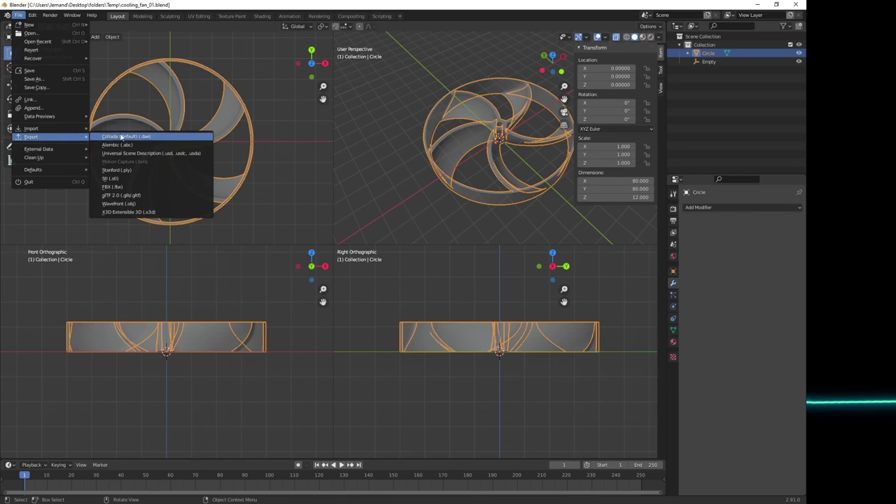
left_click(120, 179)
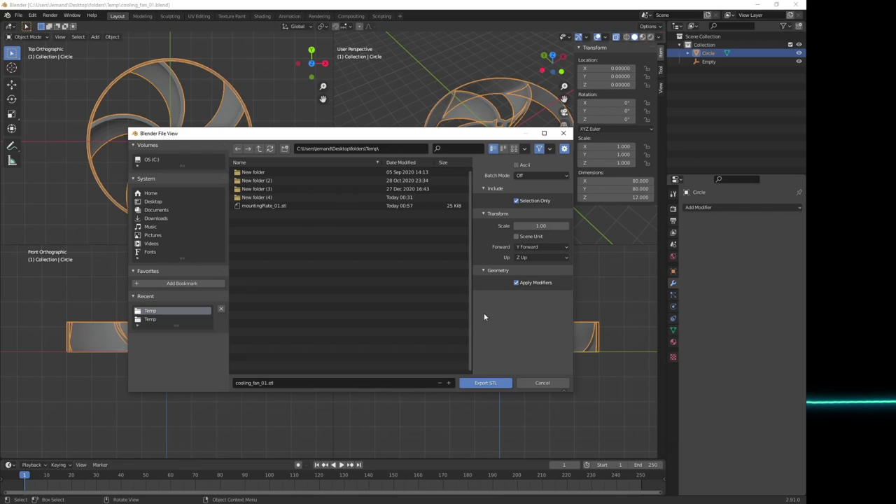
left_click(484, 385)
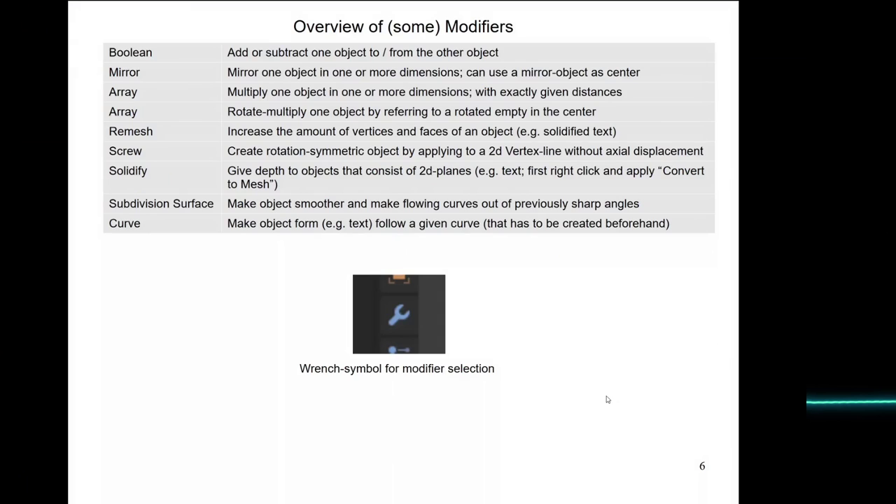
key("Left")
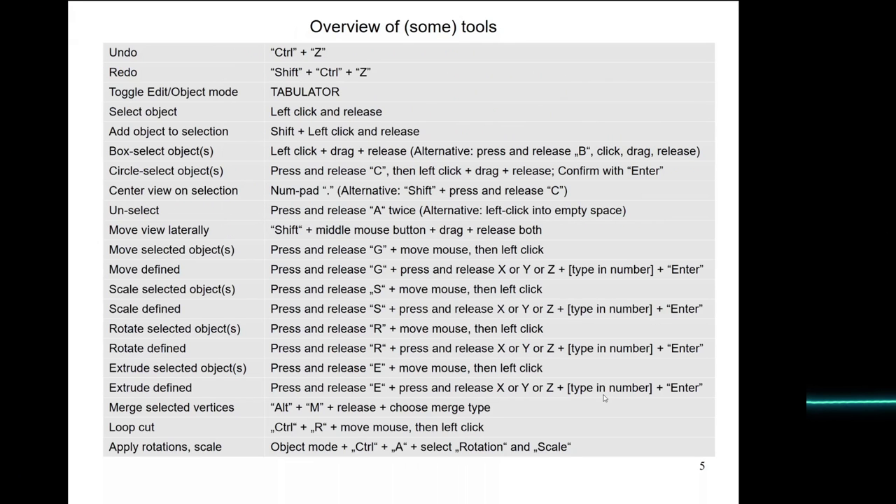
key("Right")
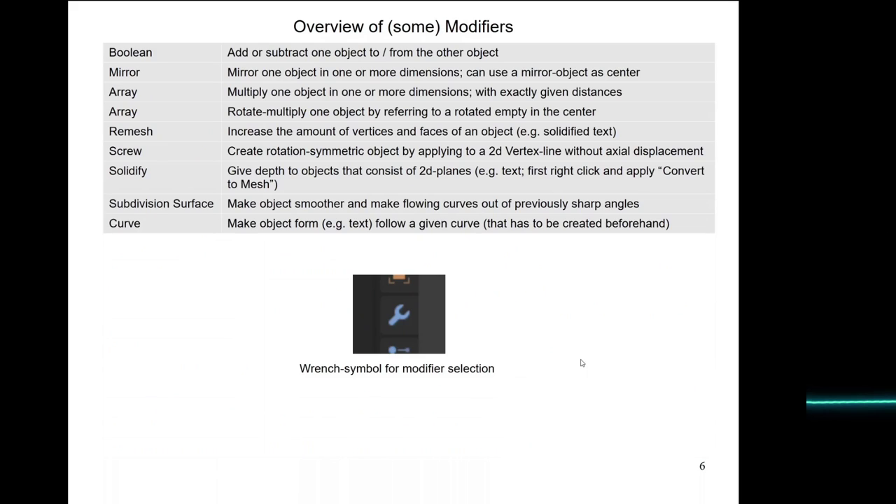
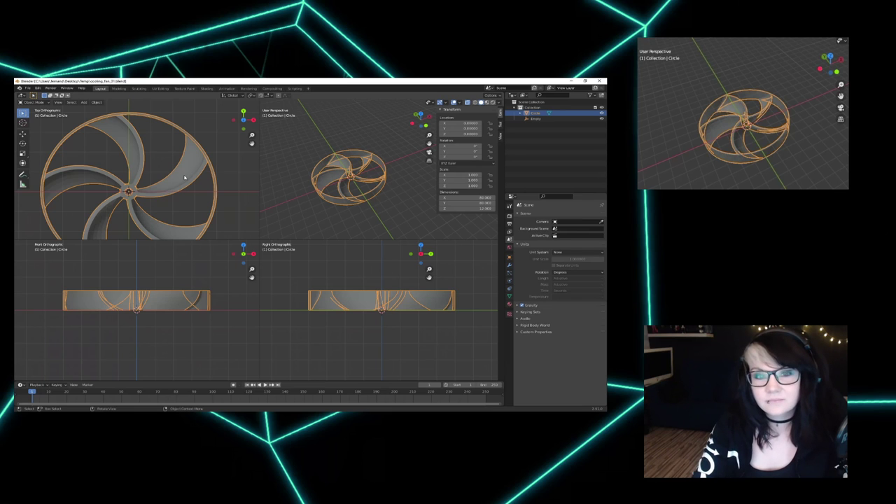
Step: Examine the twisted wheel from several angles in the perspective view and look briefly at its mesh in Edit Mode
scroll(185, 178, "down", 4)
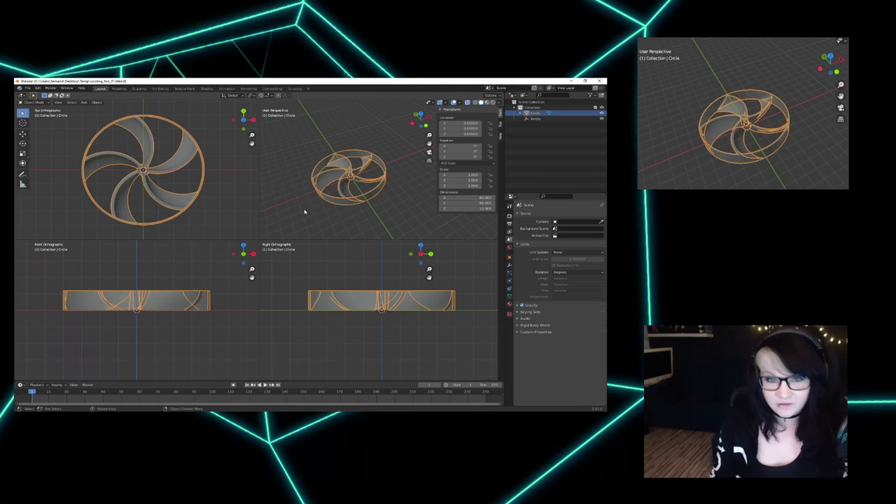
middle_click_drag(321, 202, 335, 207)
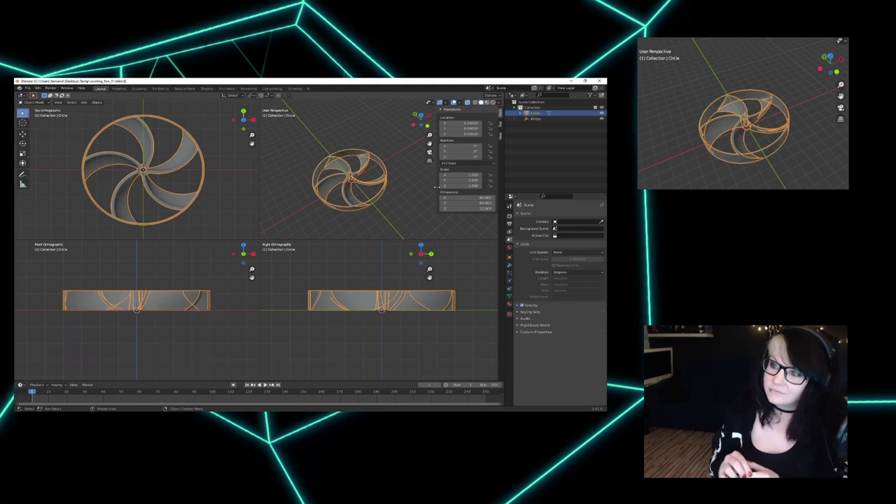
left_click_drag(438, 190, 442, 192)
middle_click_drag(387, 196, 332, 194)
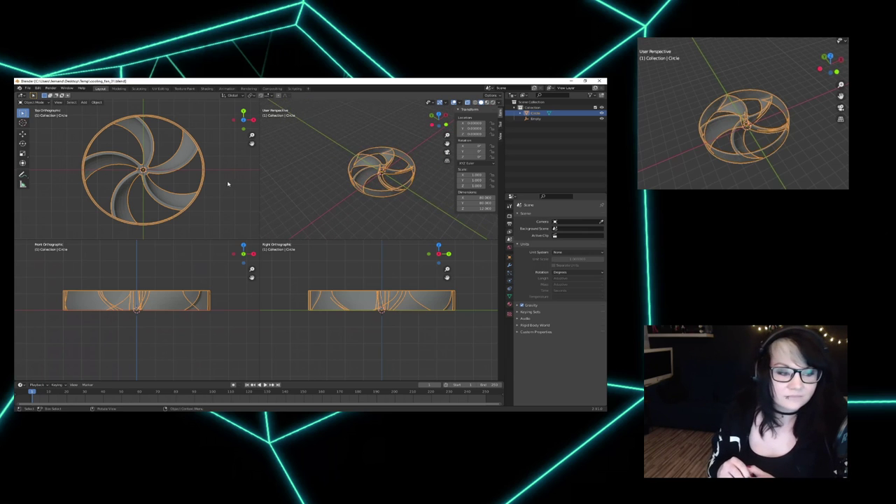
key("Tab")
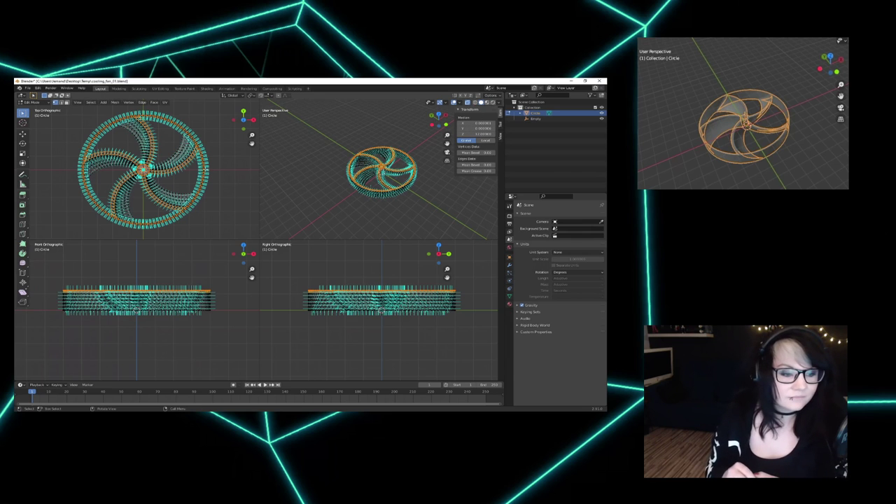
left_click(205, 169)
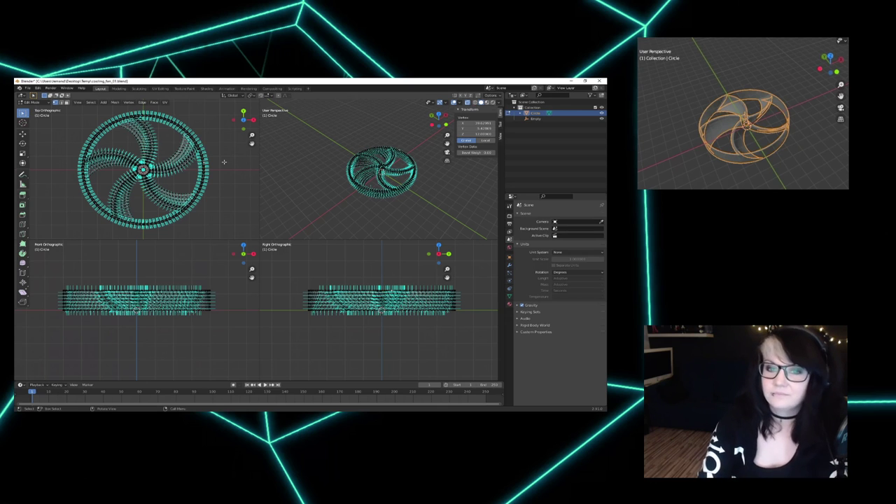
key("Tab")
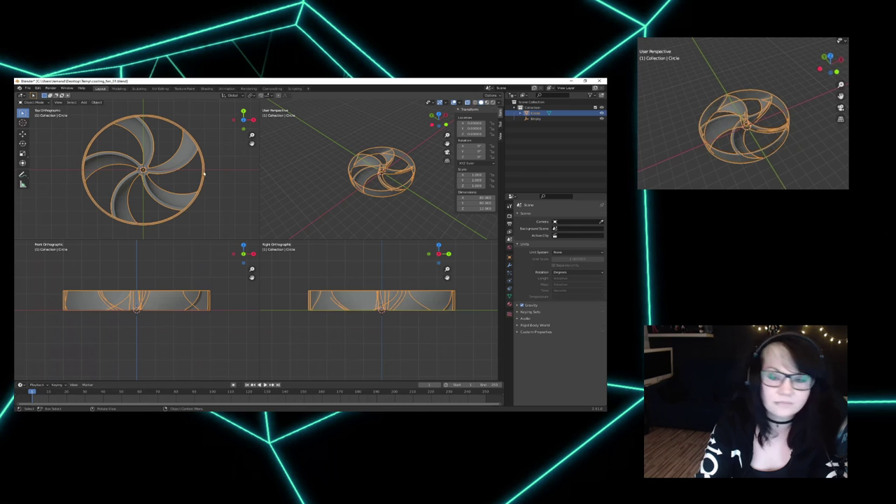
mouse_move(405, 194)
middle_mouse_down()
mouse_move(409, 208)
mouse_move(412, 194)
mouse_move(402, 206)
middle_mouse_up()
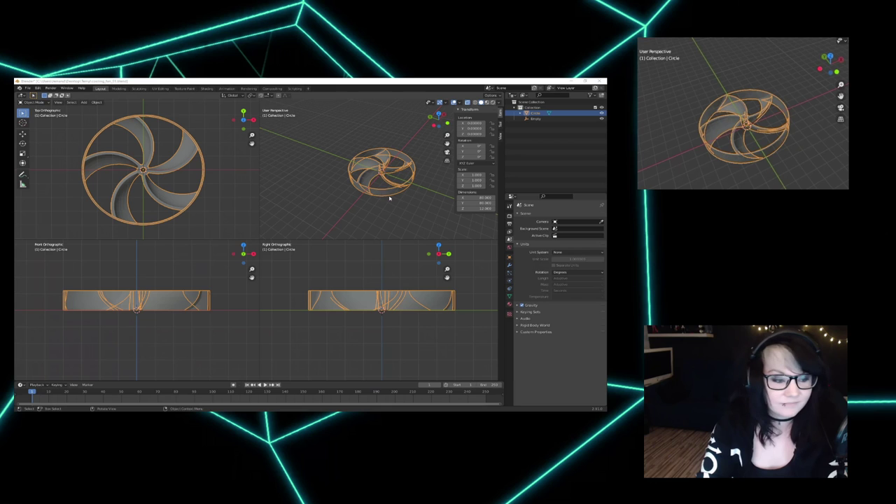
middle_click_drag(395, 201, 385, 211)
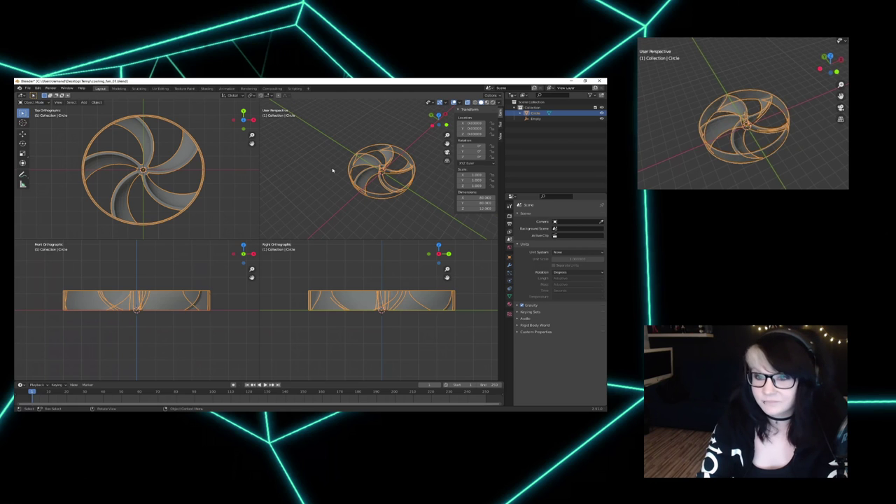
middle_click_drag(393, 197, 312, 180)
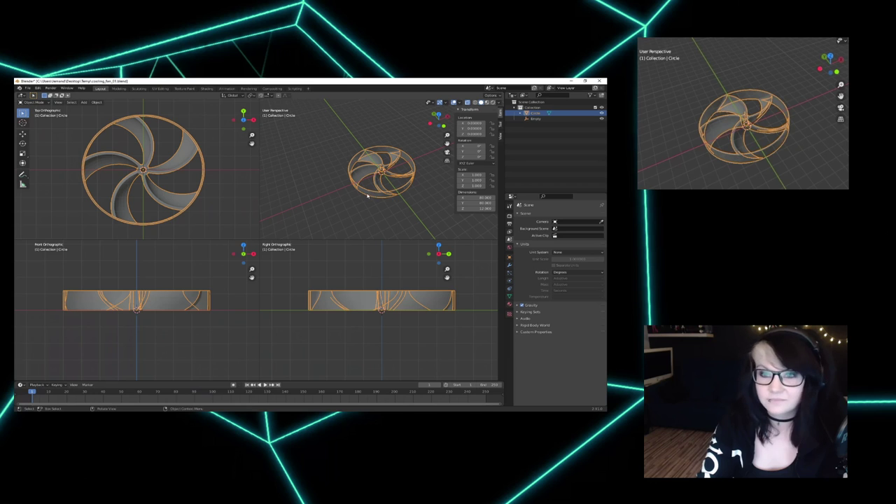
mouse_move(380, 200)
middle_mouse_down()
mouse_move(343, 198)
mouse_move(389, 205)
mouse_move(380, 212)
middle_mouse_up()
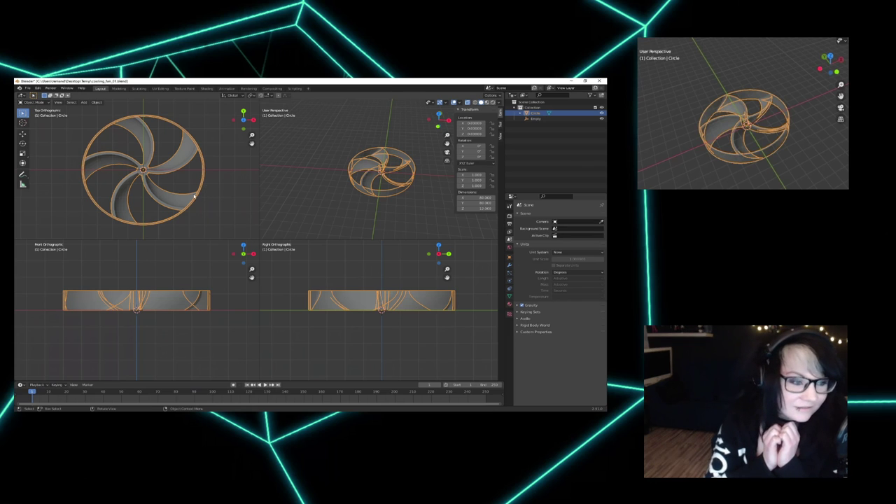
Step: Enter Edit Mode, turn off X-ray and examine the wheel's faces and normals from above and below
key("Tab")
middle_click_drag(378, 172, 382, 162)
scroll(382, 162, "up", 3)
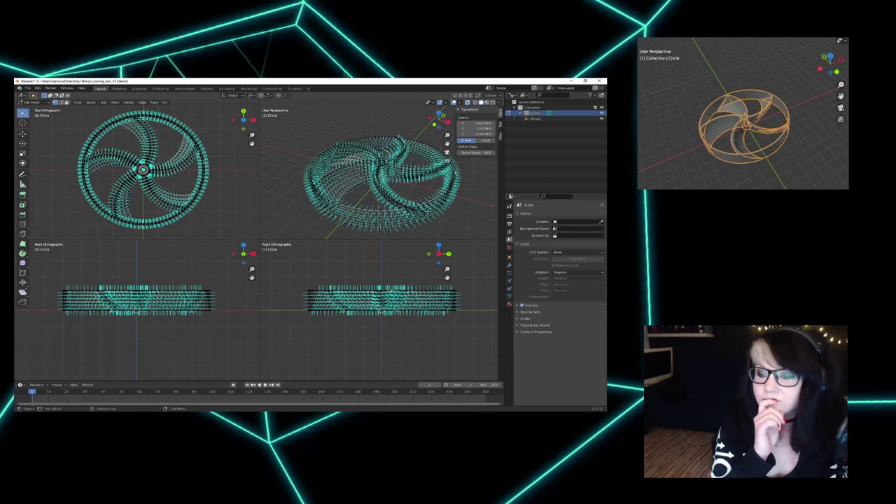
mouse_move(413, 217)
middle_mouse_down()
mouse_move(405, 140)
mouse_move(413, 131)
middle_mouse_up()
left_click(473, 98)
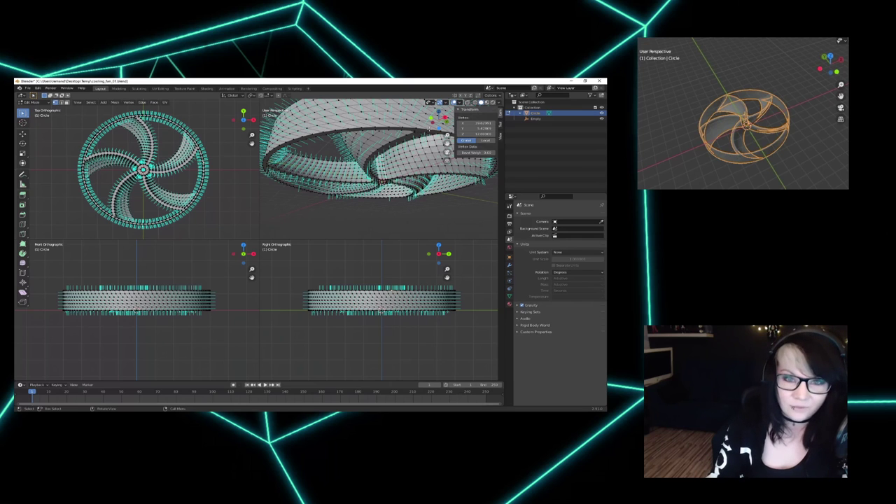
middle_click_drag(424, 131, 396, 120)
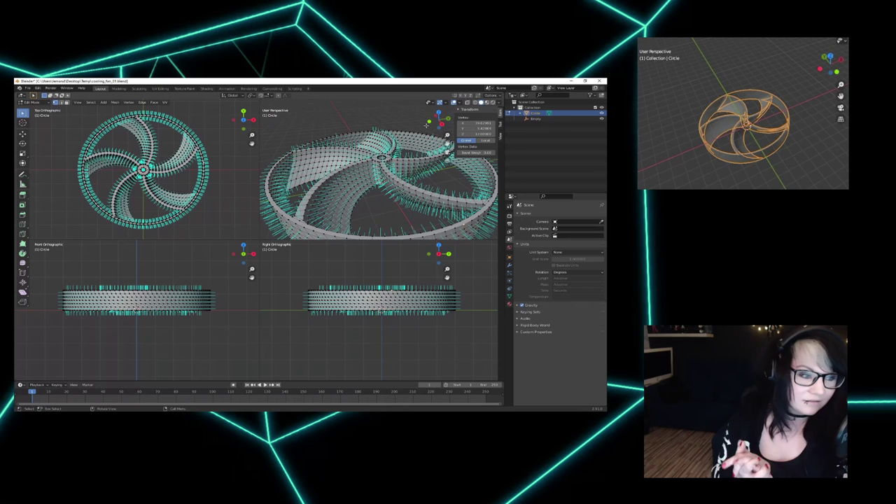
Step: Turn X-ray back on and delete all vertices of the extruded layers above the wheel's flat base outline
left_click(467, 102)
left_click_drag(287, 273, 476, 312)
key("x")
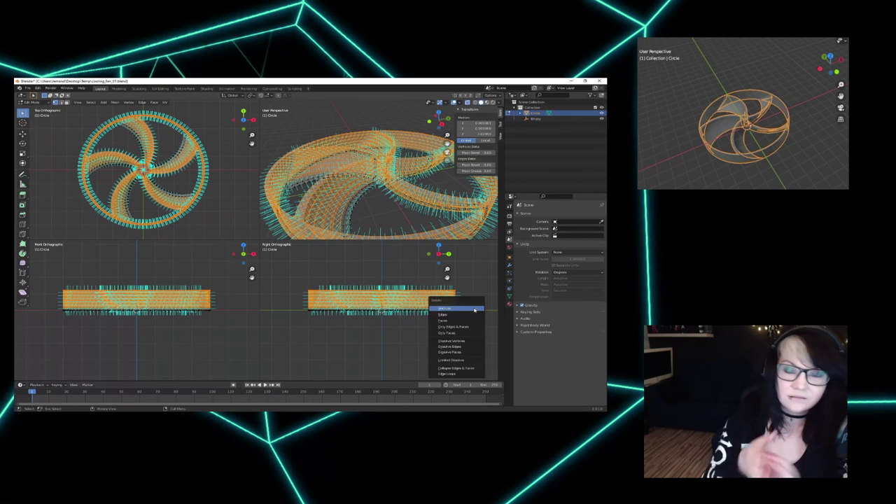
left_click(465, 308)
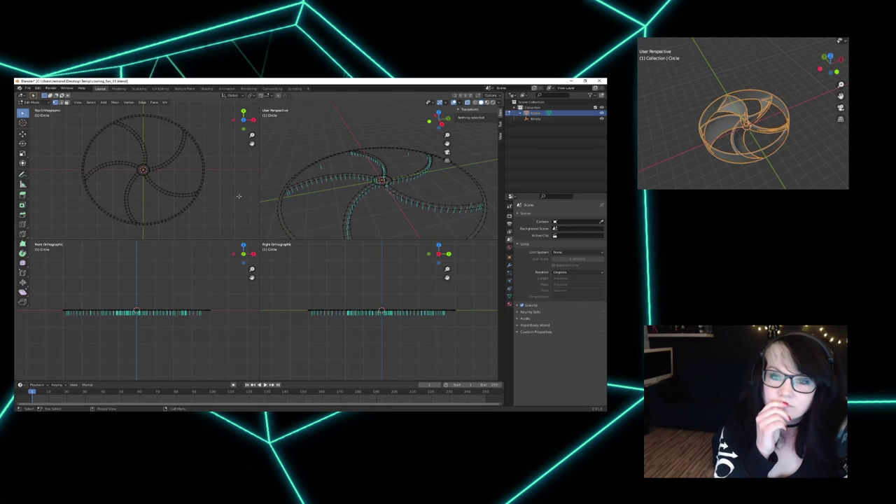
Step: Move the outer end vertices of one spoke freehand to where the spoke meets the rim's inner circle
middle_click_drag(350, 165, 358, 180)
scroll(359, 181, "up", 6)
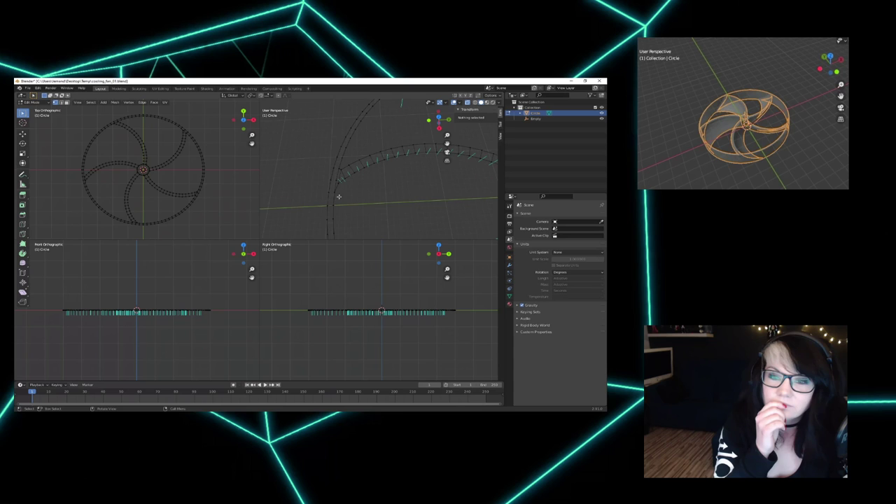
left_click(341, 169)
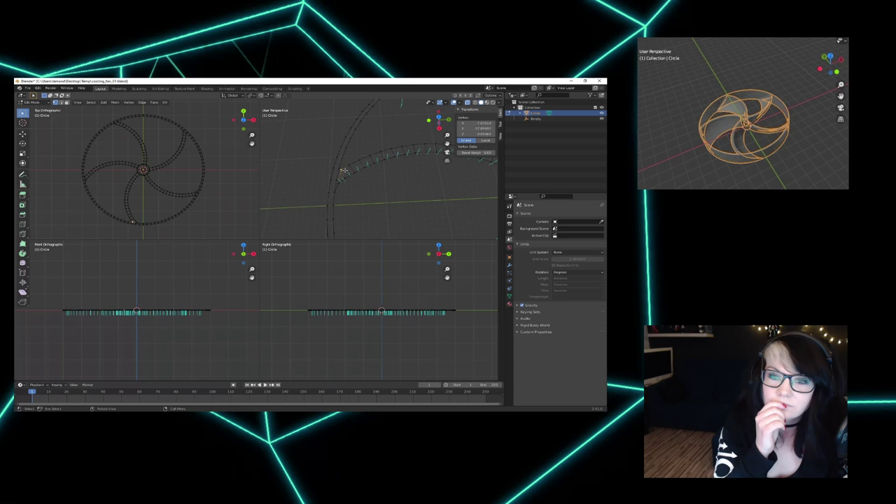
left_click(338, 184)
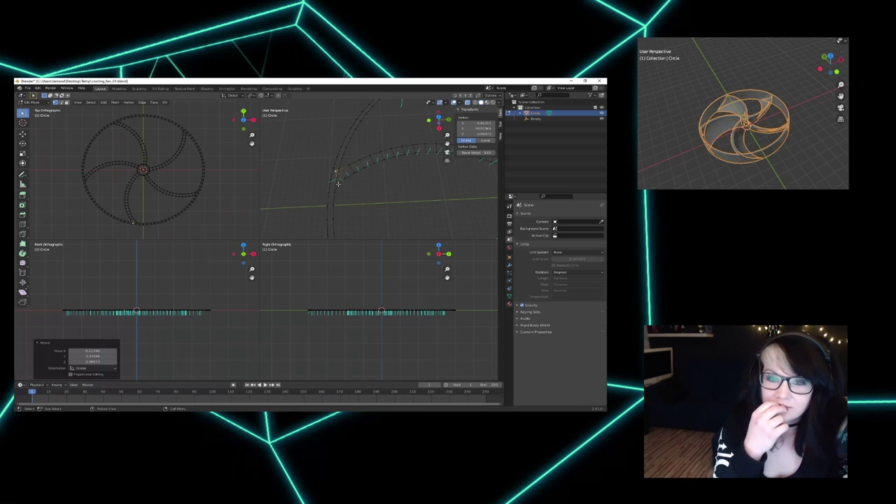
left_click_drag(338, 184, 333, 191)
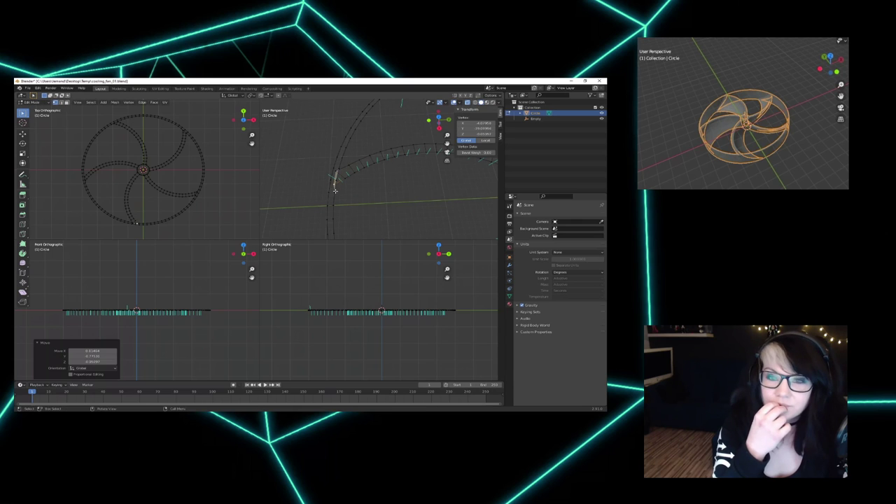
mouse_move(334, 190)
middle_mouse_down()
mouse_move(328, 183)
mouse_move(363, 174)
mouse_move(342, 185)
middle_mouse_up()
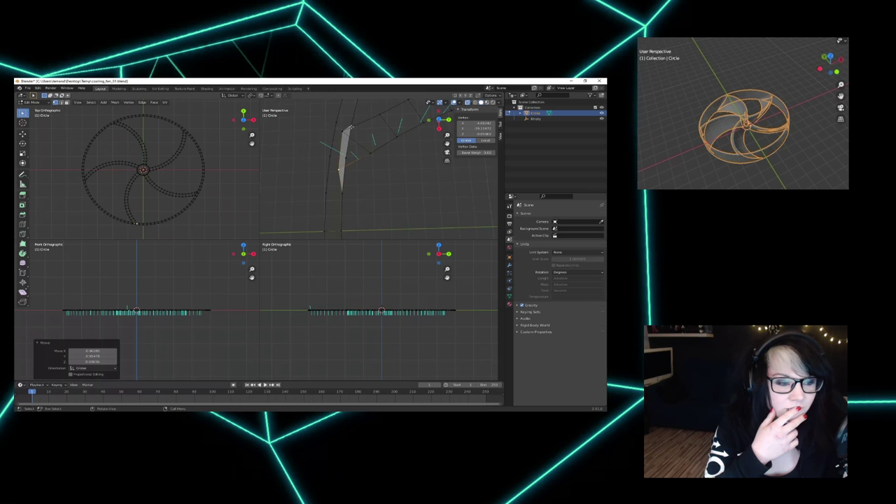
middle_click_drag(345, 166, 347, 177)
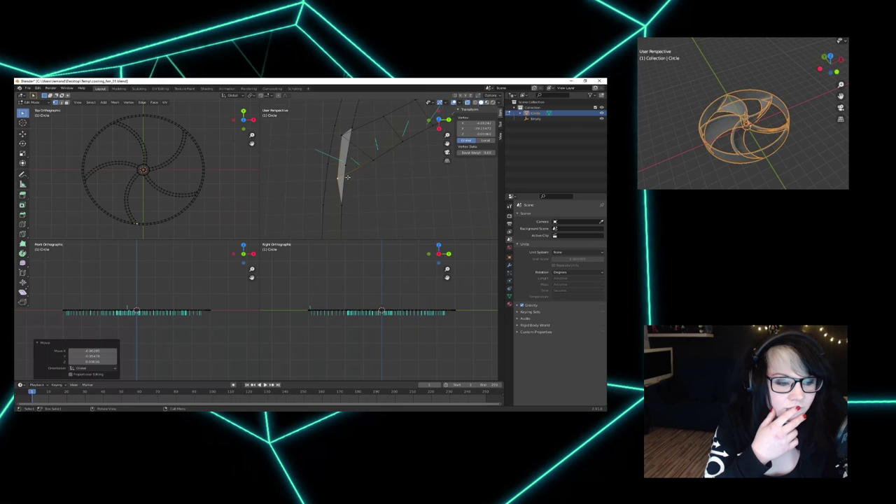
Step: Add a loop cut to the short edge beside the spoke-rim junction and select the vertex there
left_click(356, 169)
key("ctrl+r")
left_click(356, 170)
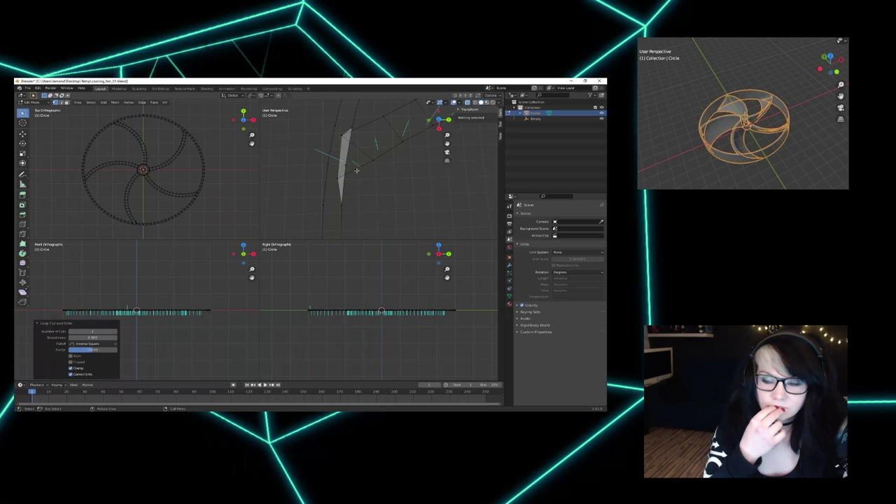
left_click(357, 171)
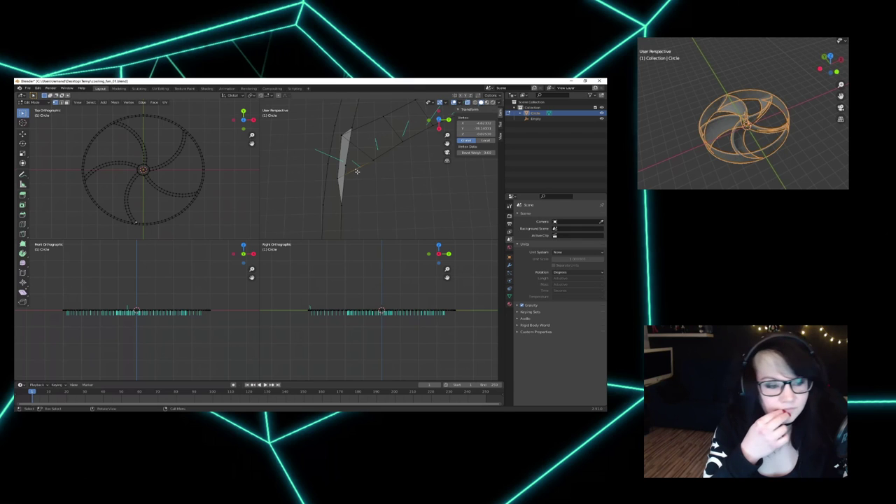
Step: Move the selected junction vertex freehand onto the rim's inner circle and delete the leftover vertex beside the spoke end
key("g")
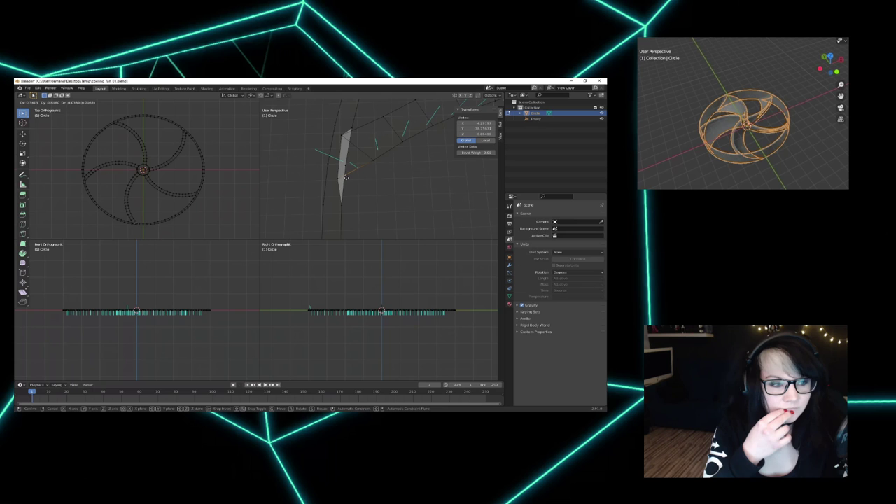
left_click(345, 178)
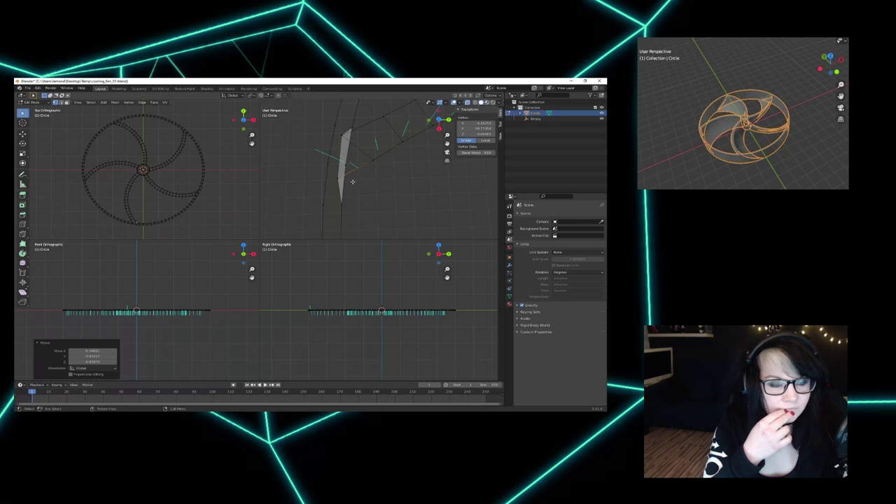
left_click(349, 183)
key("x")
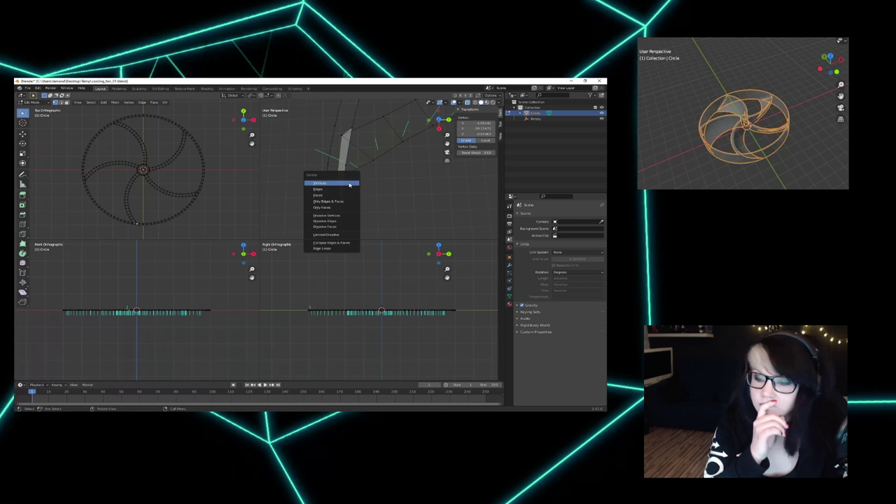
left_click(341, 183)
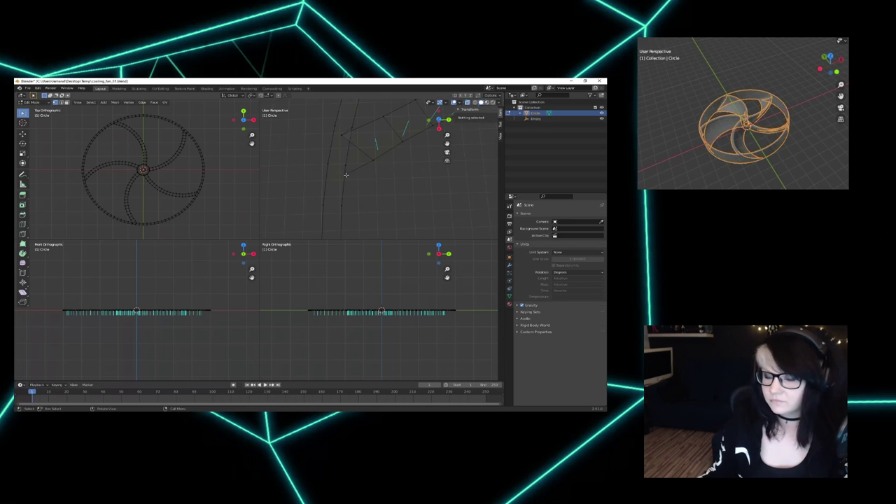
Step: Delete the rim's inner edge segment that runs past the spoke's lower corner
left_click(350, 179)
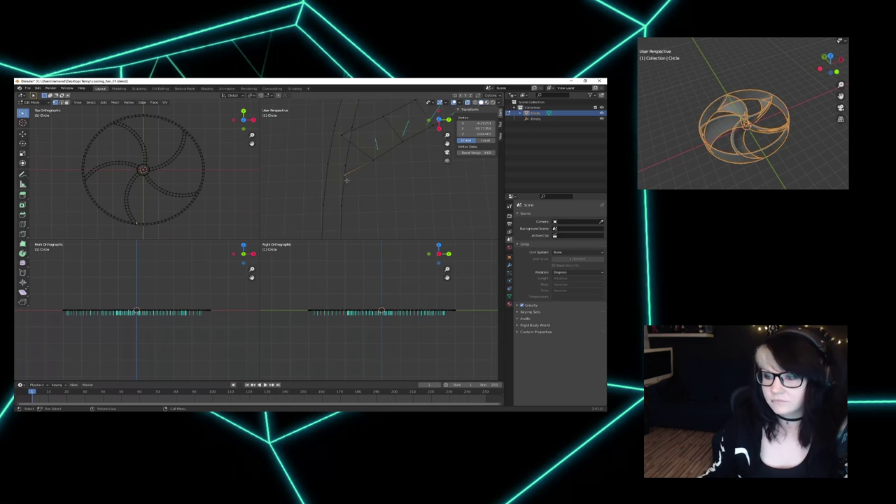
key("g")
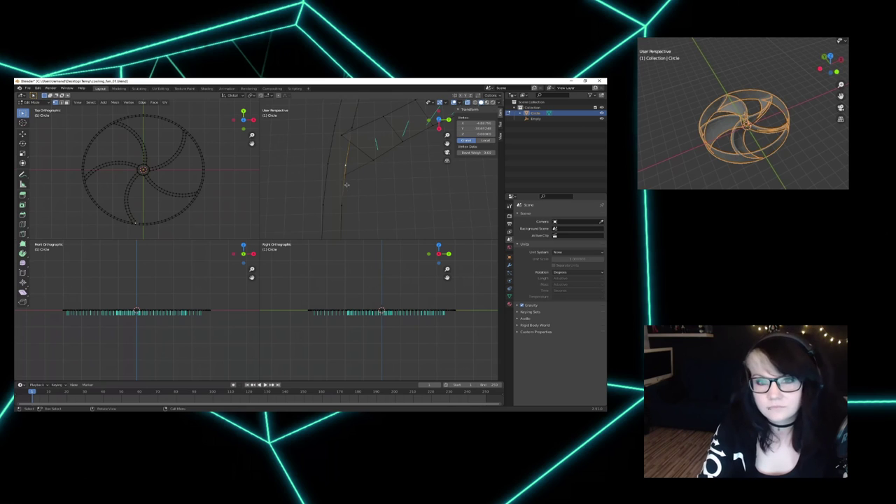
left_click(344, 170)
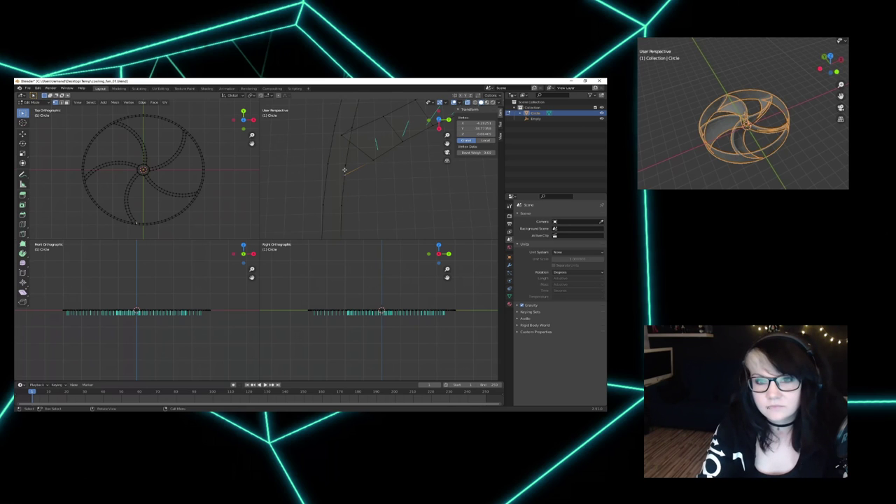
left_click(61, 102)
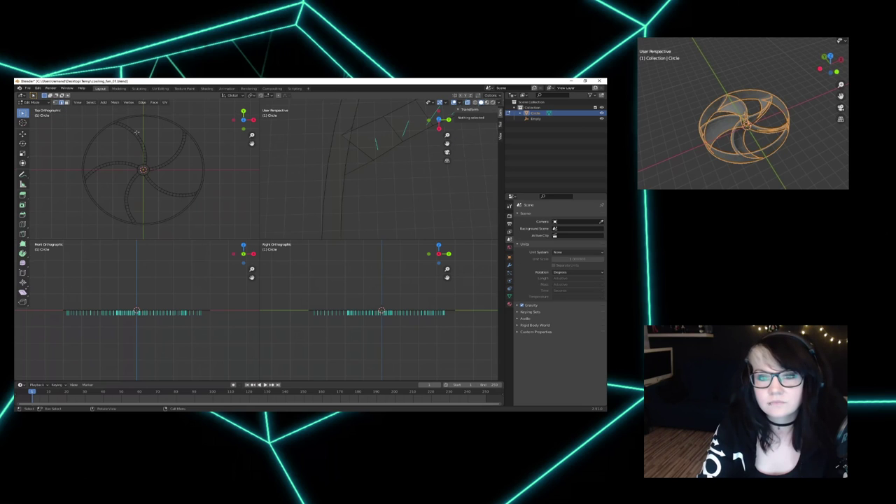
left_click(343, 183)
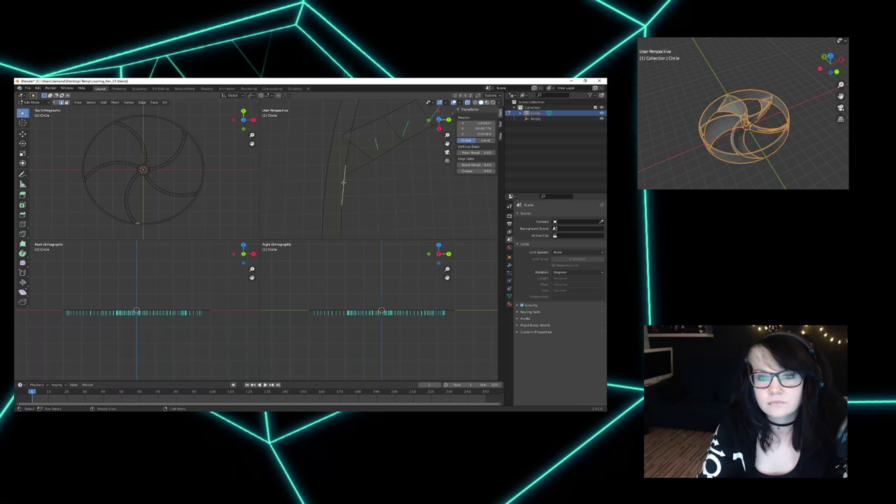
key("x")
left_click(324, 189)
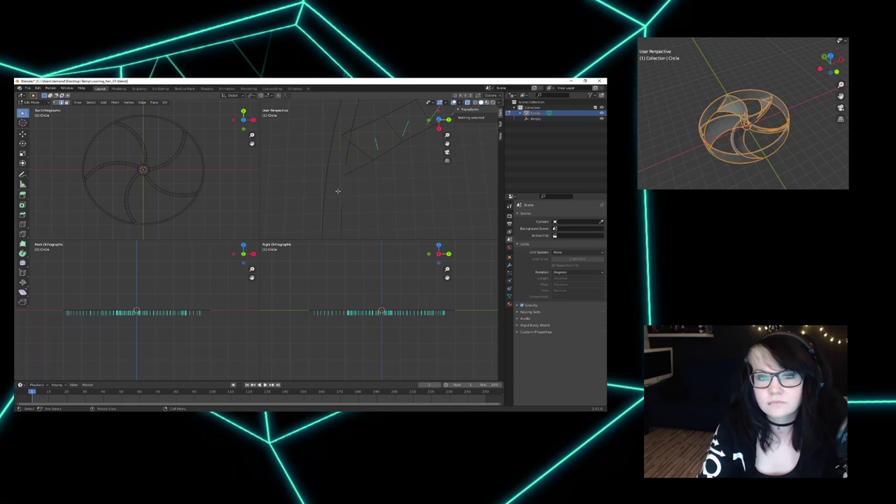
Step: Bridge the gap in the rim's inner circle with edges through the spoke's lower corner vertex
left_click(55, 103)
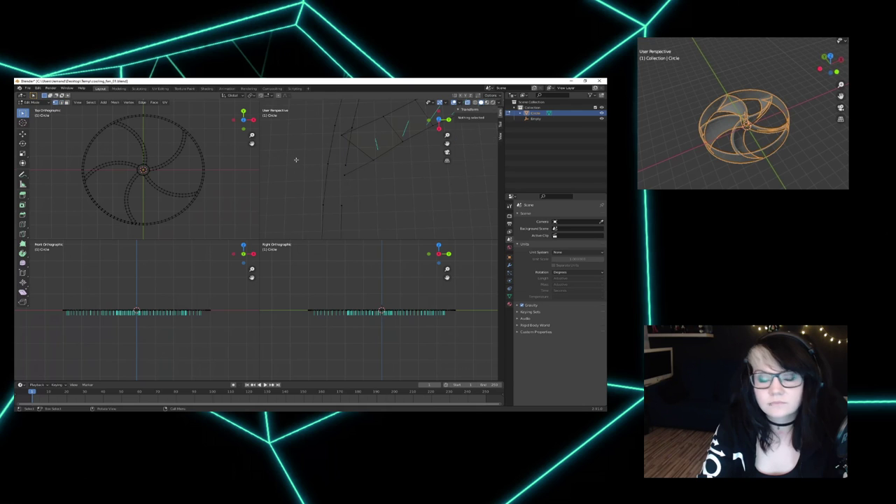
left_click(345, 168)
left_click(346, 174, "shift")
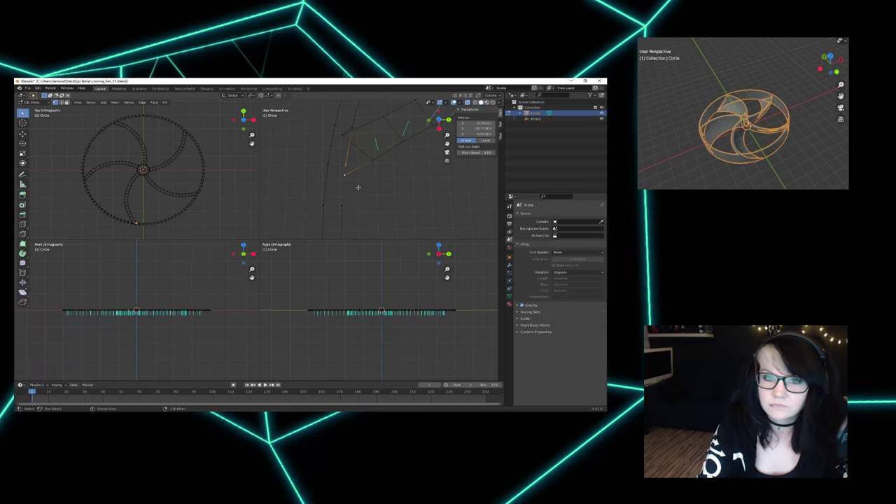
key("f")
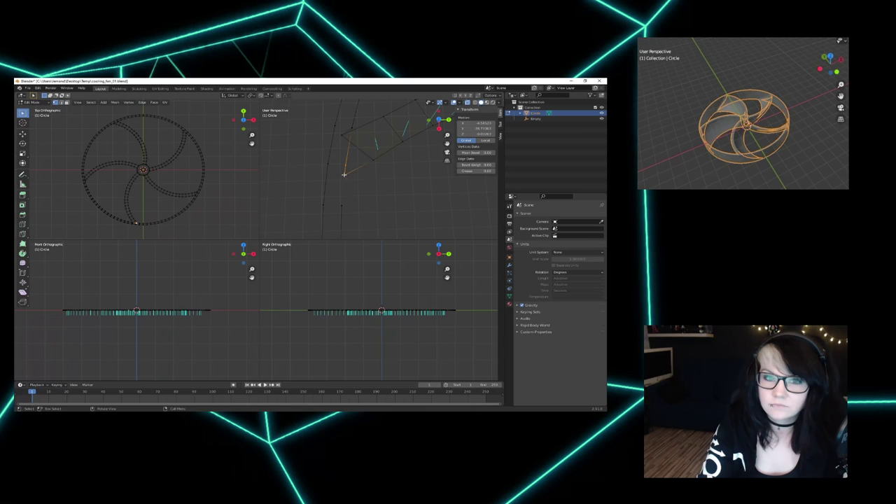
key("ctrl+z")
left_click(341, 205, "shift")
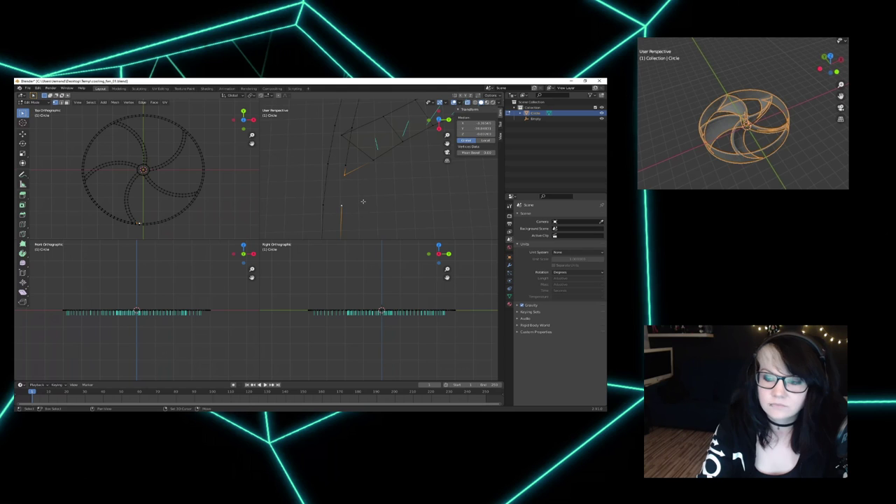
key("f")
left_click(352, 184)
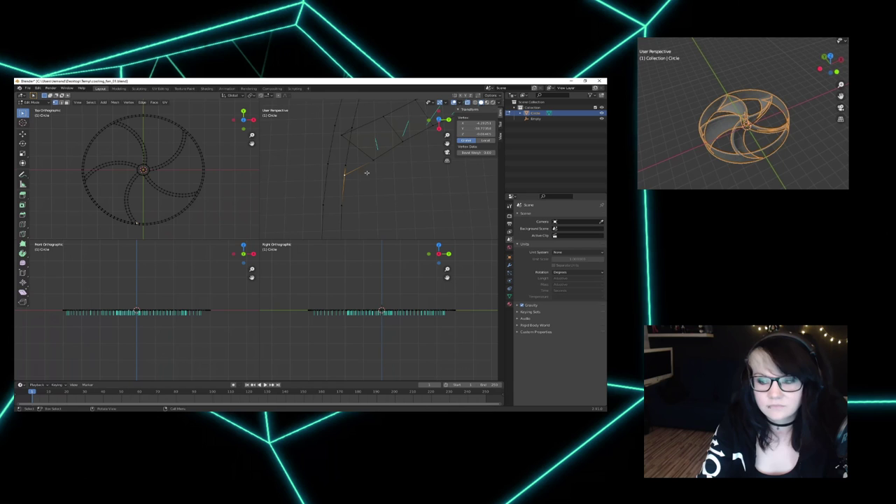
Step: Try moving the spoke's upper corner vertex inward from the rim and undo the move
middle_click_drag(375, 171, 378, 172)
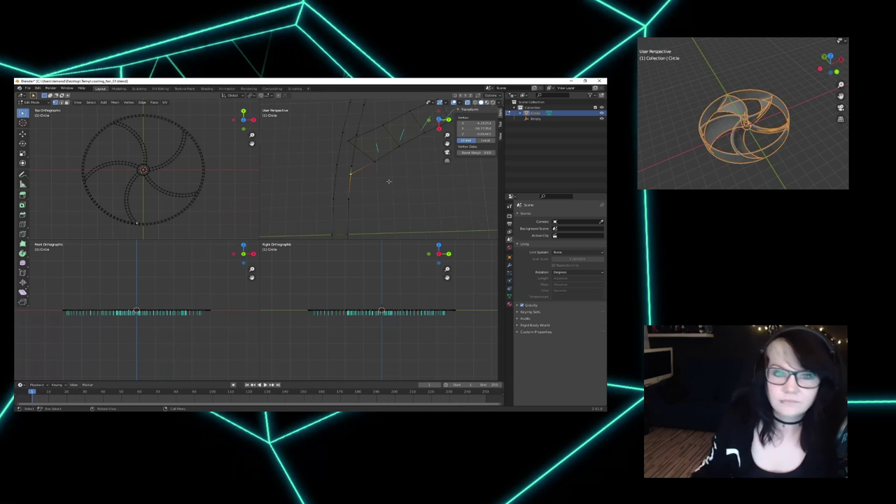
left_click(379, 183)
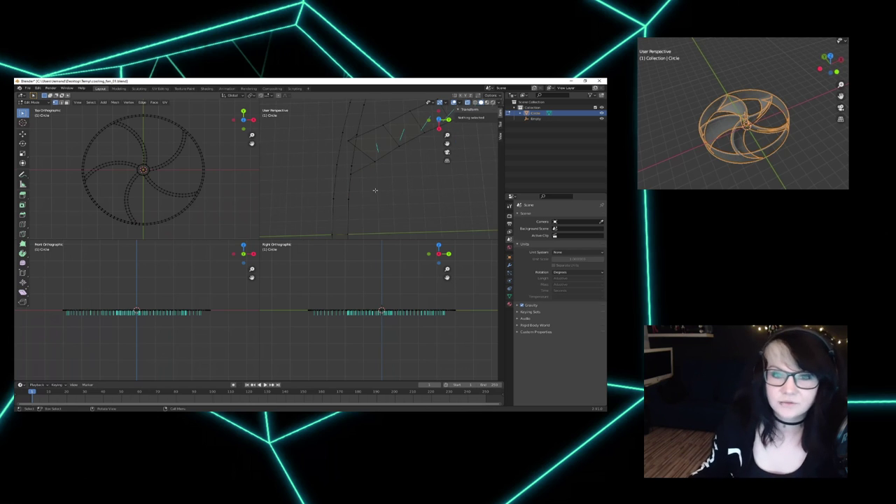
middle_click_drag(389, 183, 371, 189)
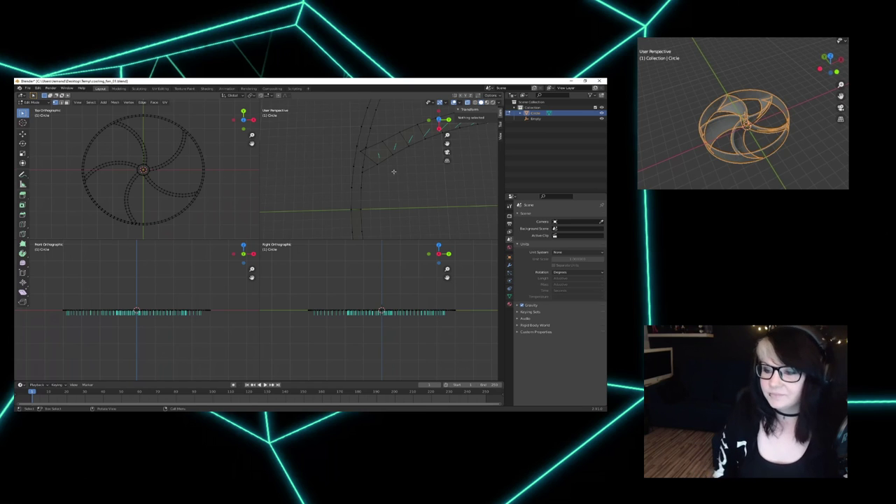
left_click(362, 151)
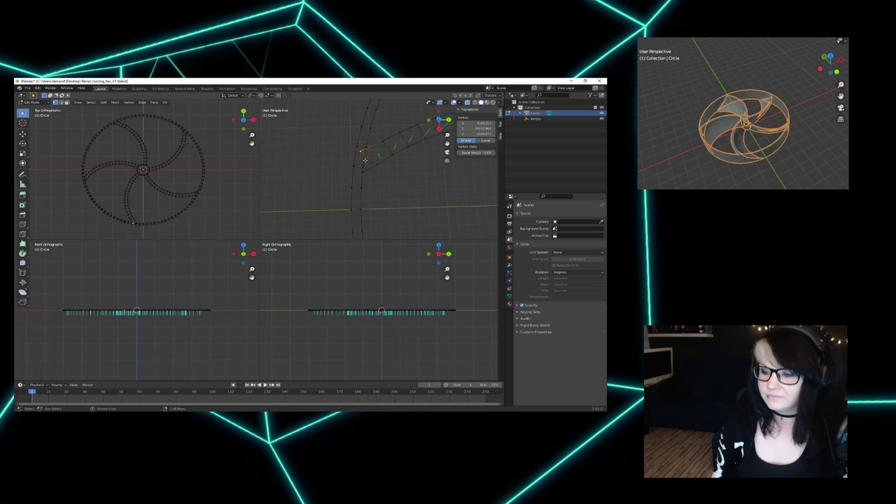
key("g")
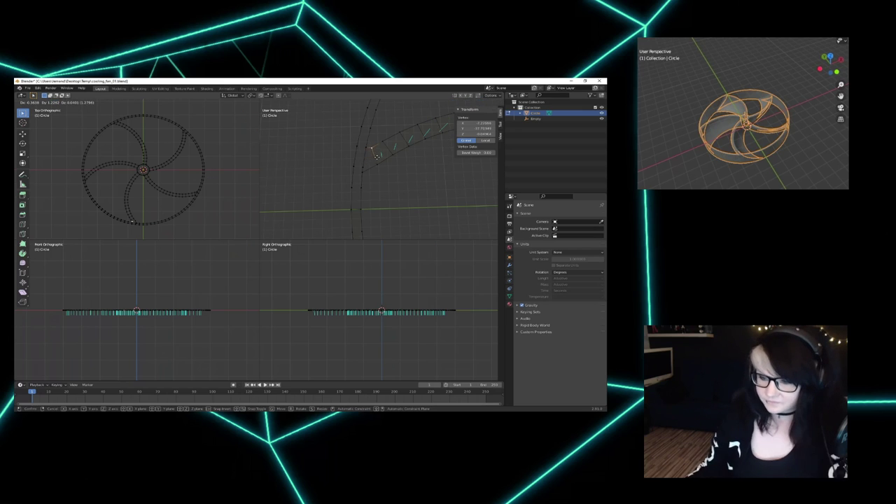
left_click(378, 154)
key("ctrl+z")
Step: Examine the whole wheel and its hub, box-selecting the section between two neighbouring spokes to inspect it
scroll(390, 182, "down", 5)
middle_click_drag(389, 182, 328, 175, "shift")
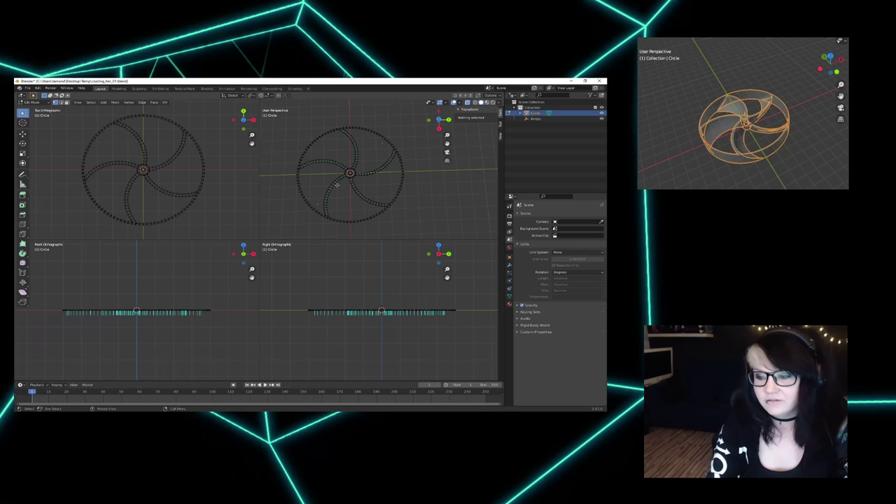
scroll(348, 185, "up", 5)
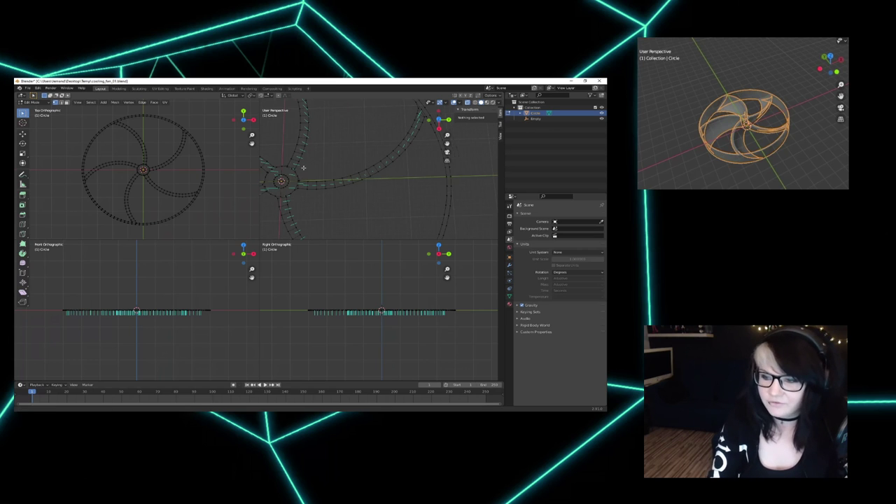
scroll(306, 178, "down", 4)
scroll(379, 157, "down", 1)
middle_click_drag(379, 157, 341, 142)
left_click_drag(341, 142, 420, 203)
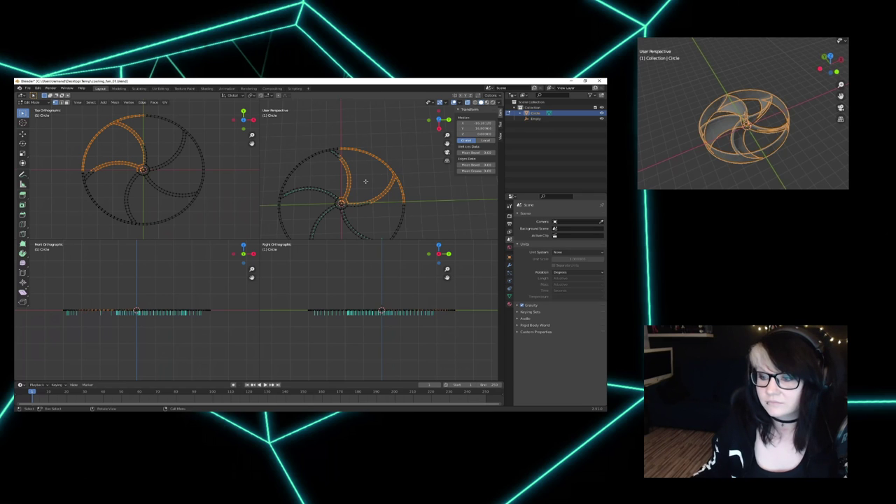
middle_click_drag(366, 186, 344, 153)
scroll(373, 175, "up", 4)
scroll(373, 174, "down", 2)
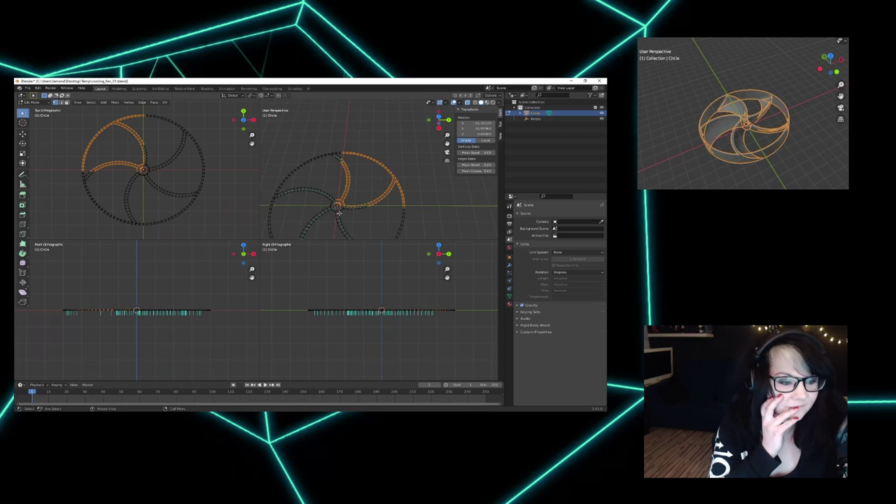
scroll(338, 212, "up", 5)
scroll(324, 226, "down", 5)
Step: Box-select one half of the wheel's outline to inspect it and clear that selection
left_click(355, 180)
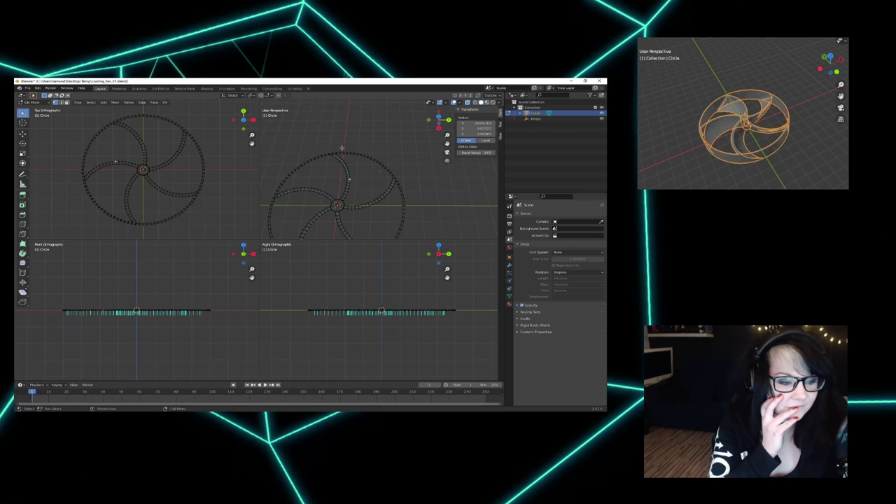
left_click_drag(342, 148, 416, 206)
scroll(379, 170, "down", 5)
left_click_drag(362, 156, 414, 222)
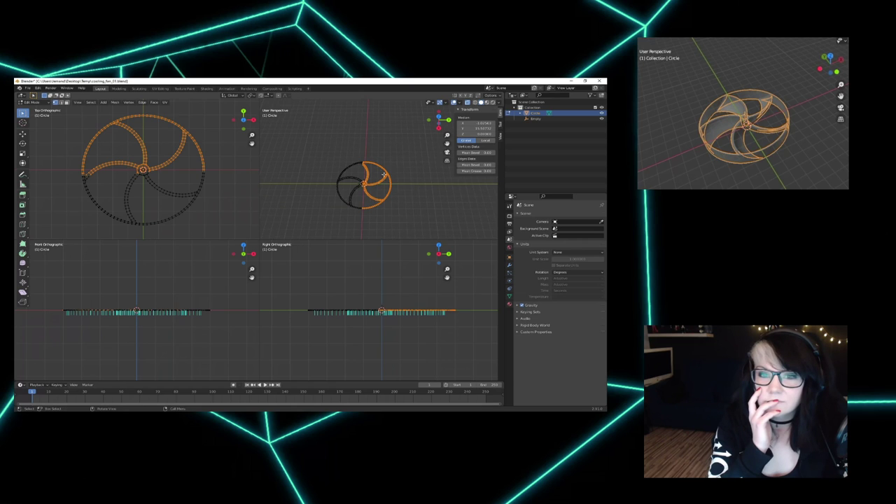
scroll(409, 182, "up", 3)
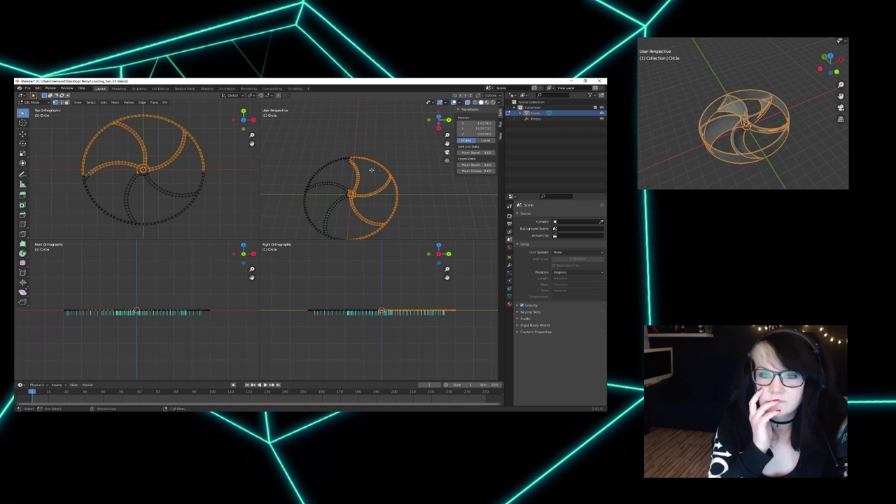
left_click(374, 205)
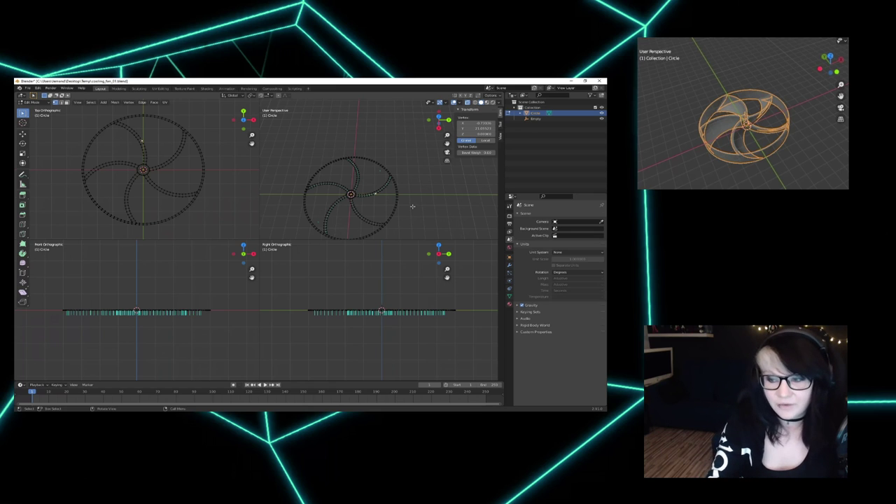
Step: Open the wheel's modifier properties and look through the available modifiers without adding one
middle_click_drag(410, 205, 412, 183)
left_click(510, 266)
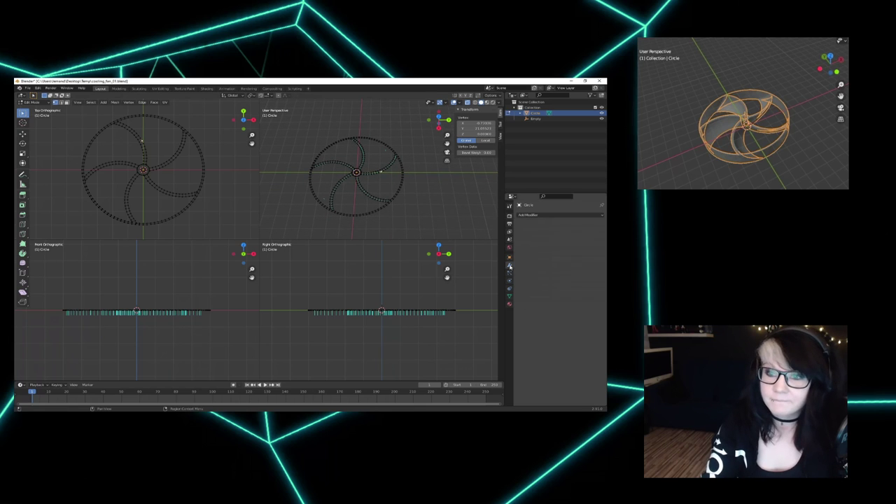
left_click(541, 215)
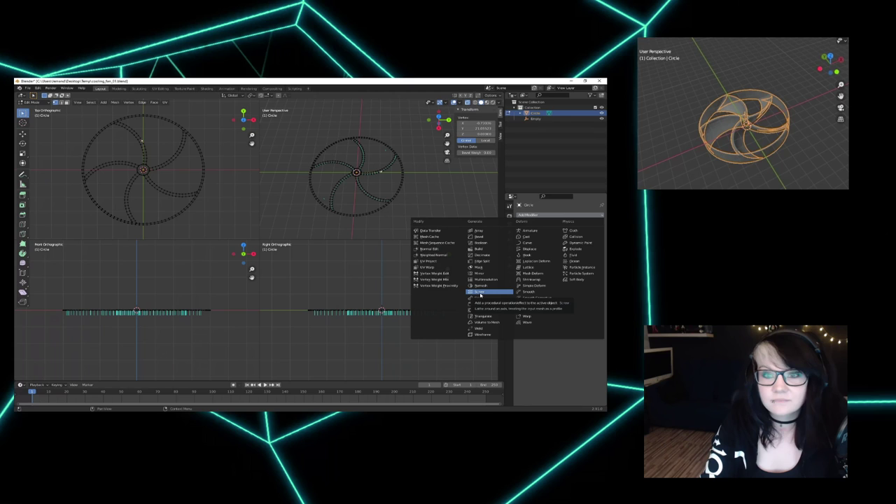
left_click(423, 196)
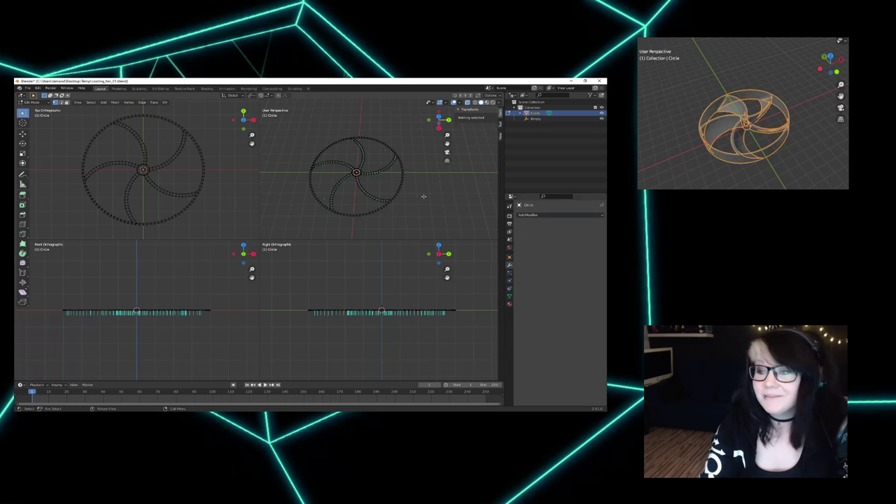
Step: Select the entire wheel outline, including the rim, spokes and hub, and add a Screw modifier to it
mouse_move(372, 206)
middle_mouse_down()
mouse_move(394, 177)
mouse_move(368, 199)
middle_mouse_up()
left_click_drag(302, 131, 422, 221)
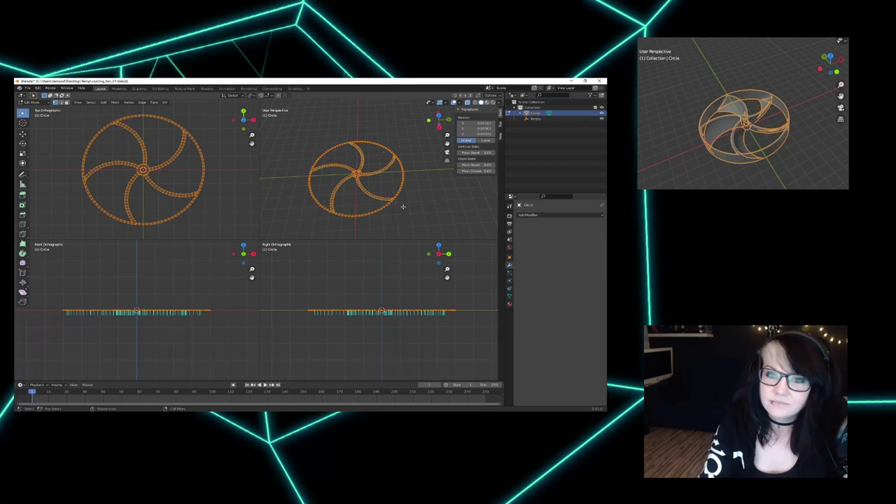
left_click(403, 207)
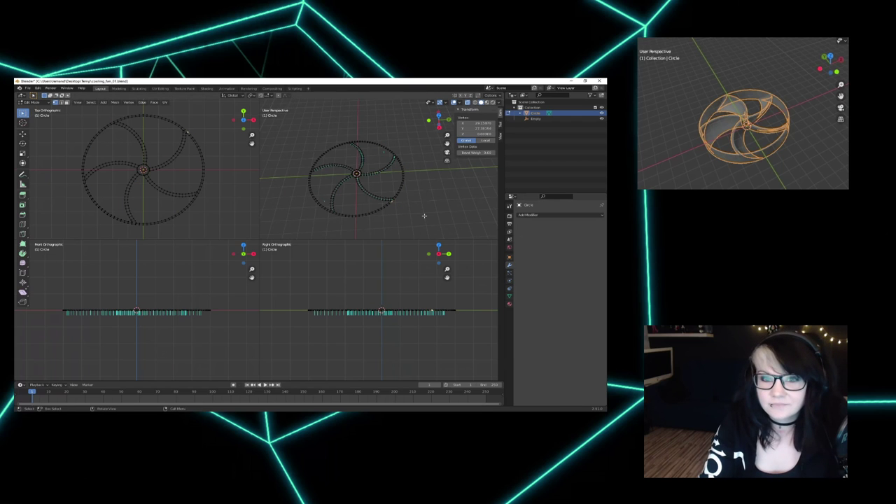
left_click(540, 214)
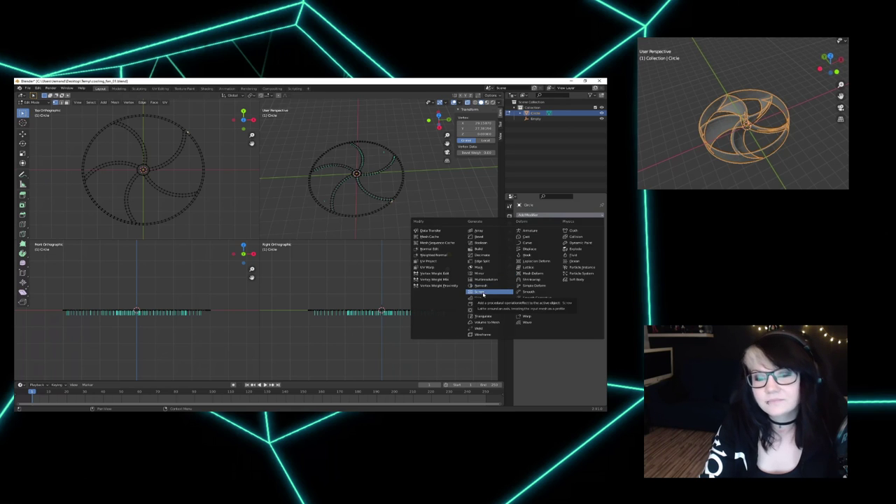
left_click_drag(304, 134, 426, 227)
left_click(532, 216)
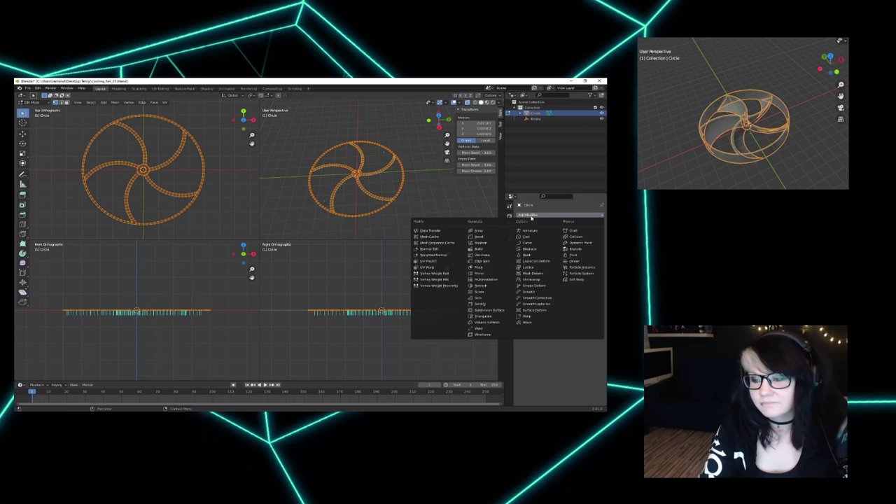
left_click(478, 291)
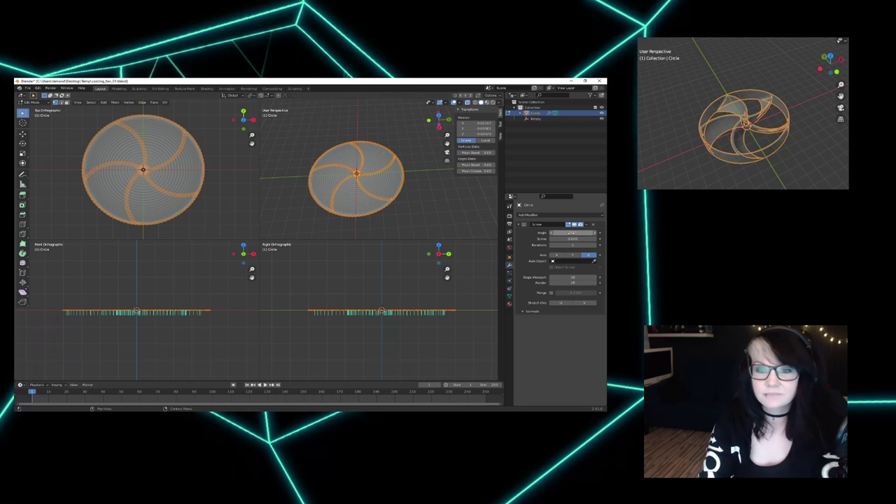
Step: Reduce the Screw modifier's angle so each spoke sweeps only part of the gap to the neighbouring spoke
left_click(573, 232)
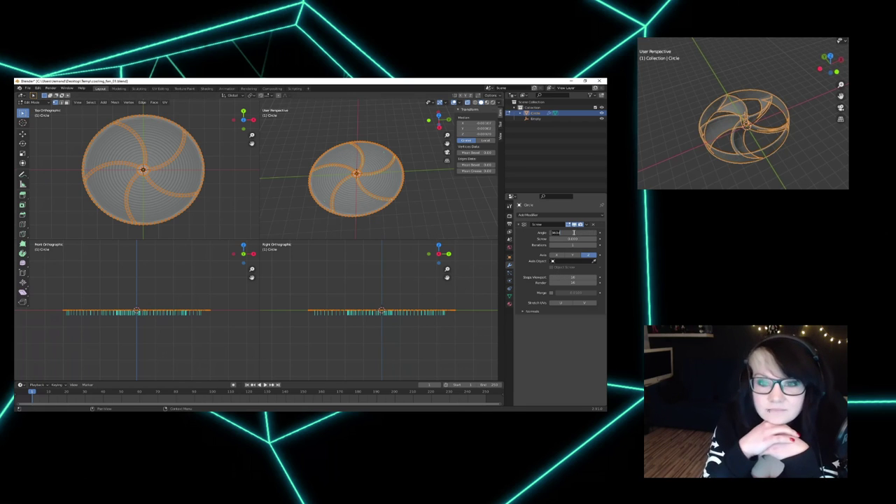
type("90")
key("Return")
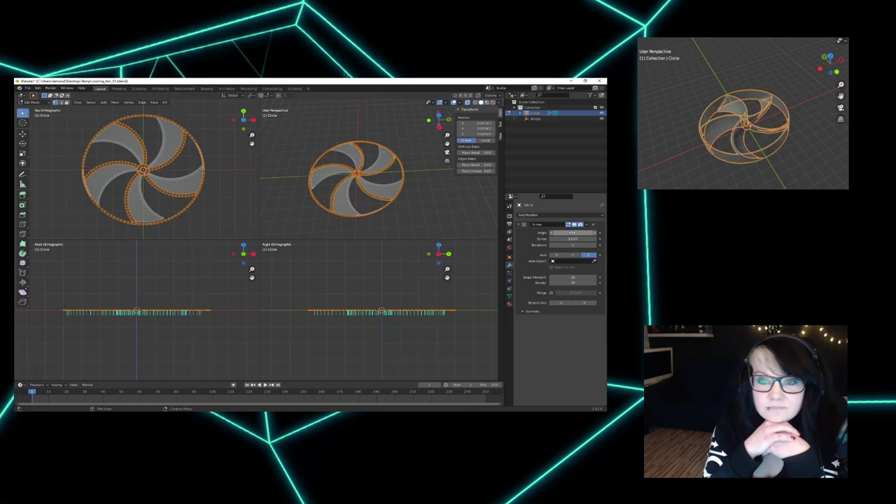
Step: Try raising the Screw modifier's iterations, restore them to 1, and examine the swept blades up close
mouse_move(346, 188)
middle_mouse_down()
mouse_move(347, 143)
mouse_move(348, 182)
middle_mouse_up()
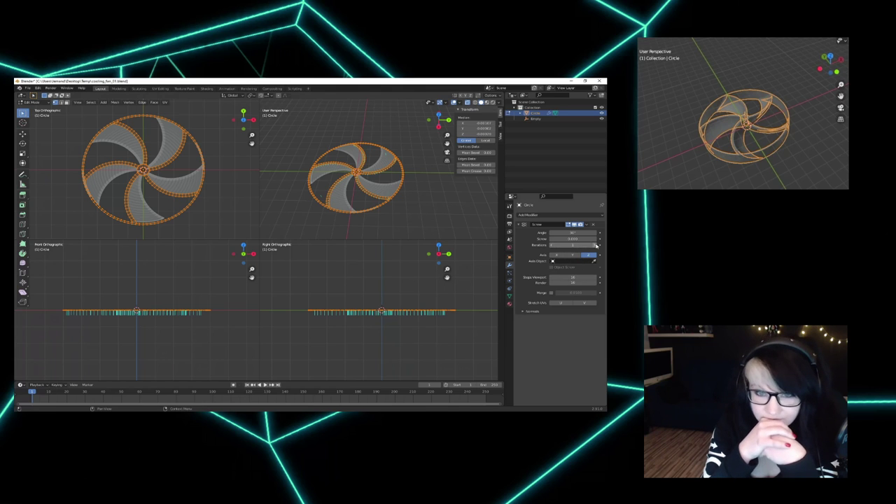
left_click(595, 246)
left_click(551, 246)
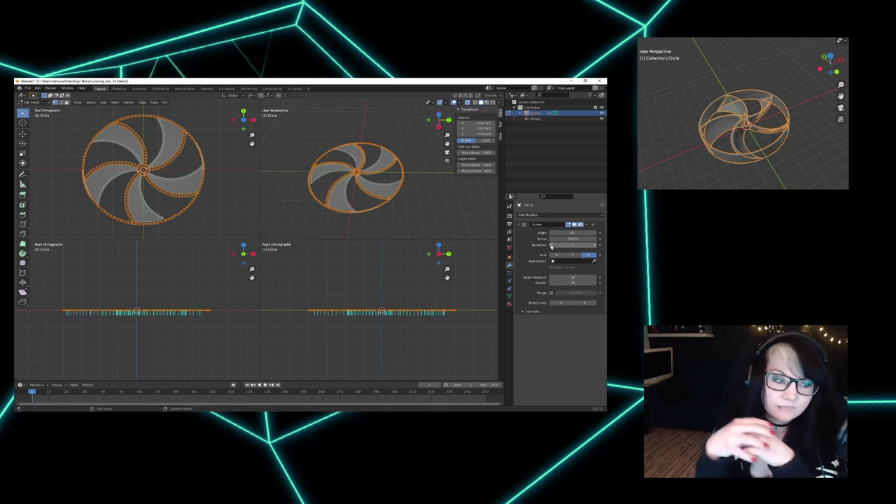
middle_click_drag(397, 165, 400, 212)
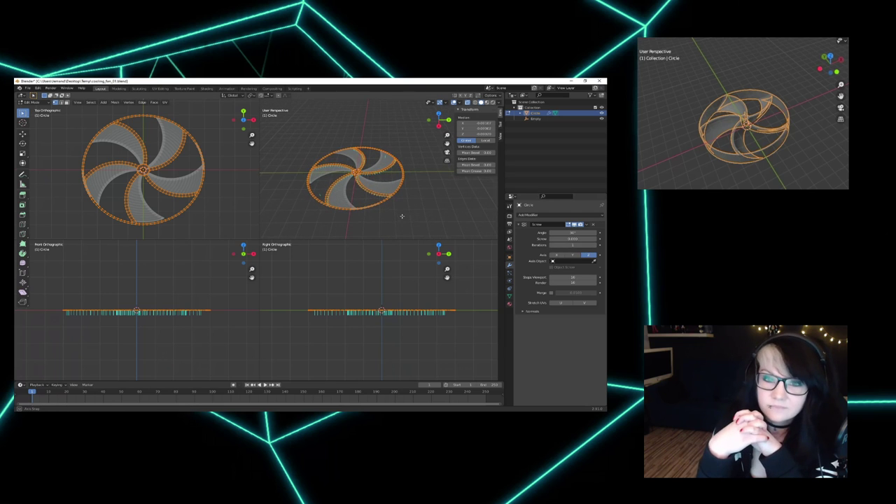
scroll(382, 213, "up", 3)
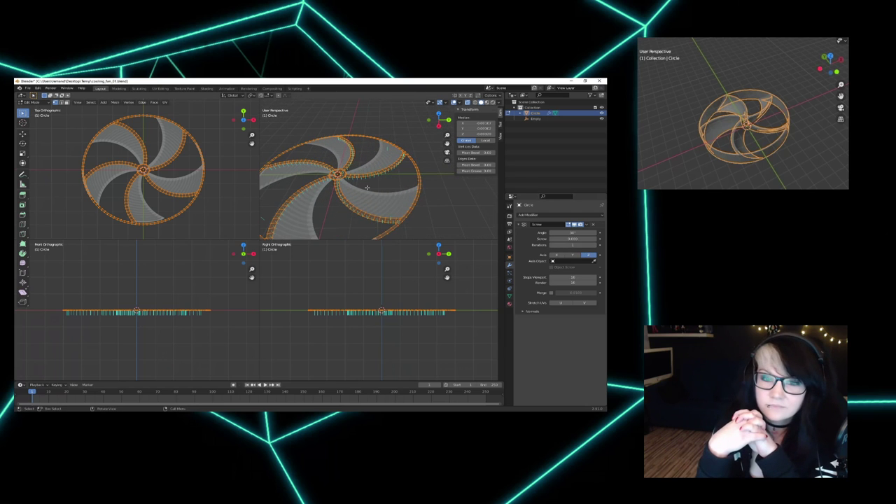
scroll(381, 221, "up", 2)
middle_click_drag(380, 220, 375, 204)
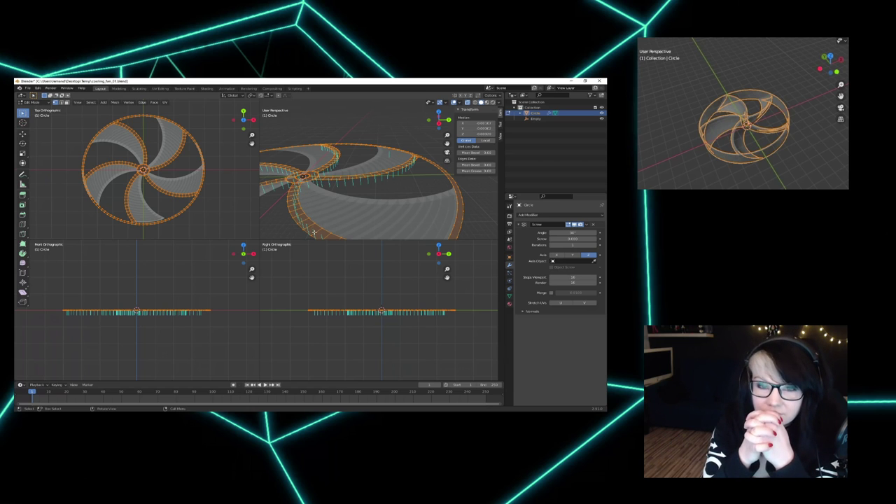
Step: Switch to edge selection, delete an edge on one curved spoke's outline, and check the effect on the swept blade
left_click(298, 217)
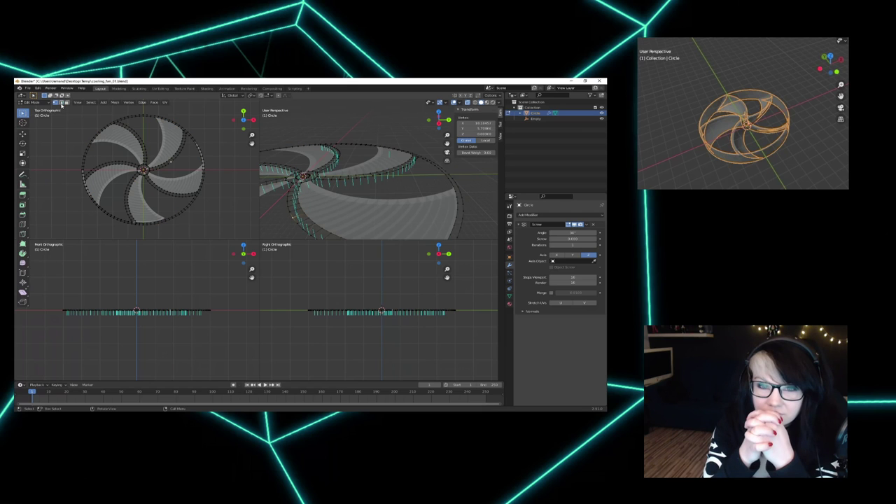
key("alt+a")
left_click(305, 219)
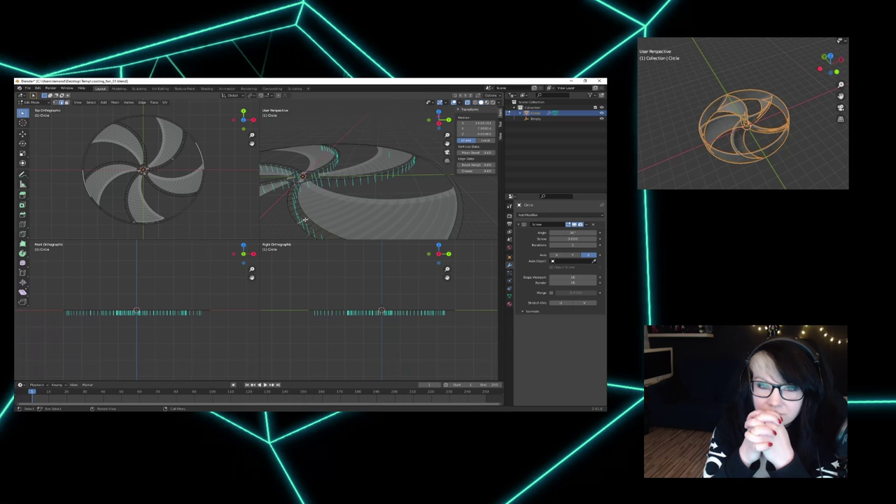
key("x")
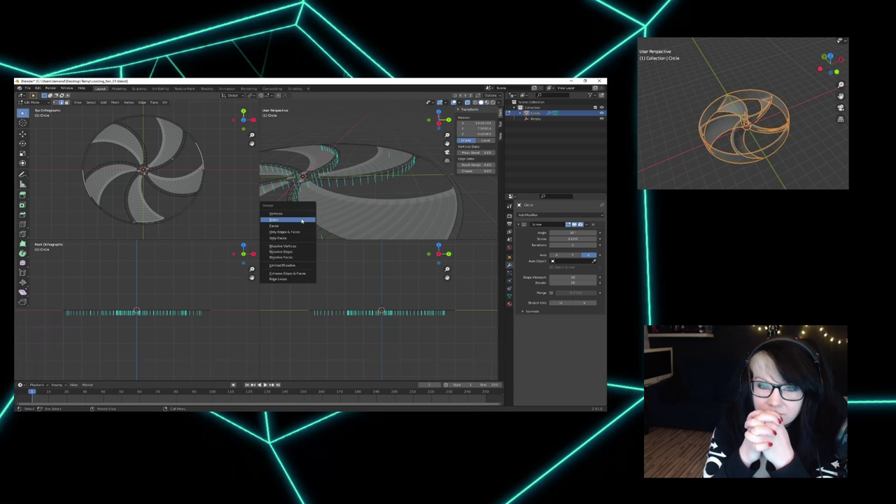
left_click(303, 221)
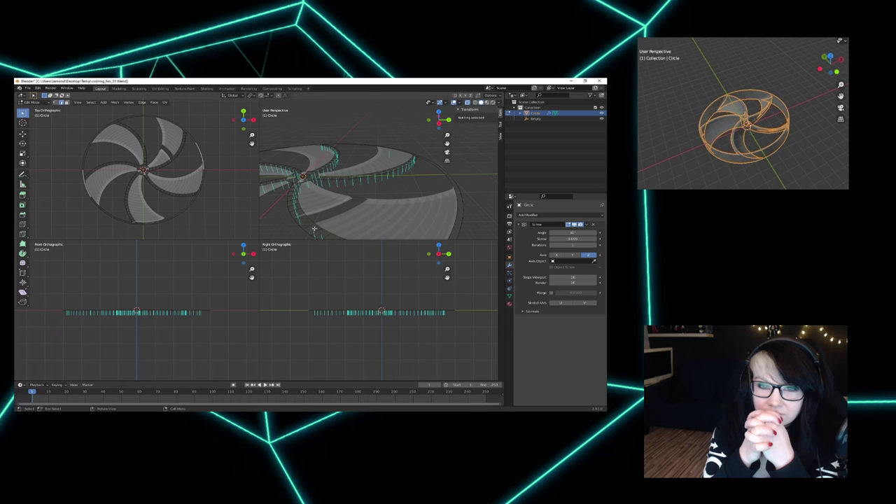
left_click(305, 225)
key("x")
left_click(304, 227)
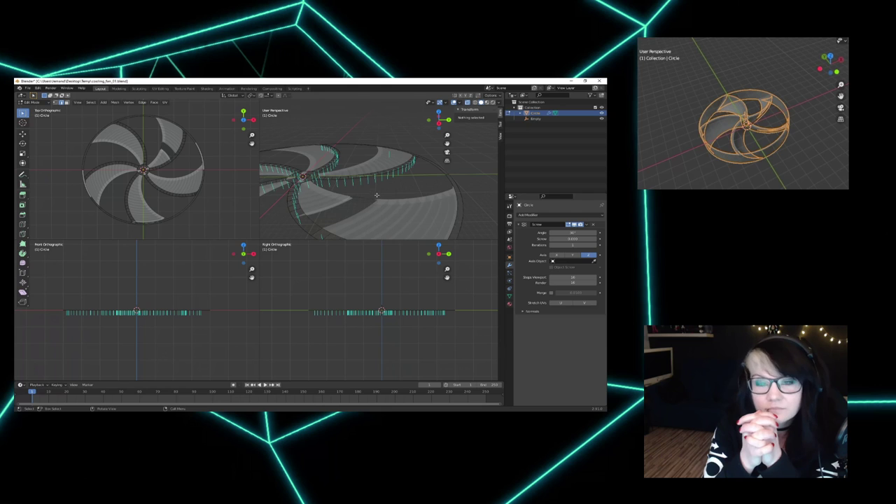
scroll(377, 196, "down", 3)
mouse_move(381, 174)
middle_mouse_down()
mouse_move(402, 172)
mouse_move(390, 189)
middle_mouse_up()
scroll(390, 188, "down", 2)
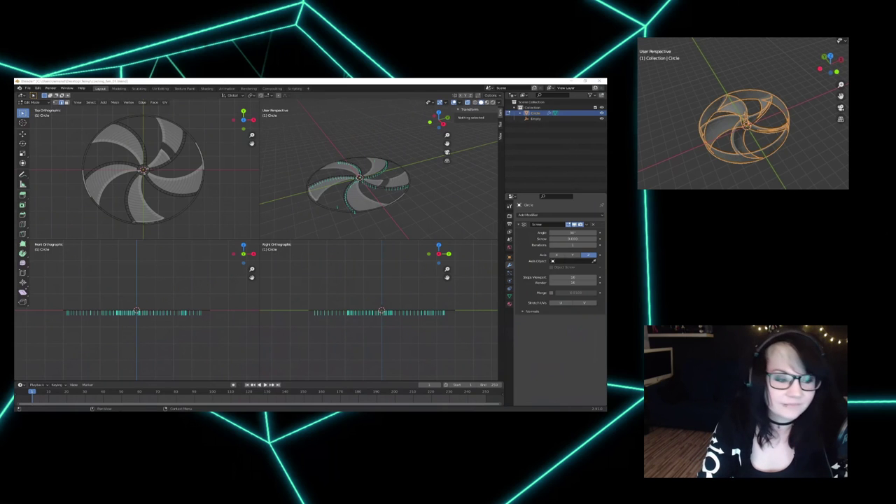
Step: Switch to the slide presentation on fused filament printing and advance to the Applications slide
key("alt+Tab")
key("Right")
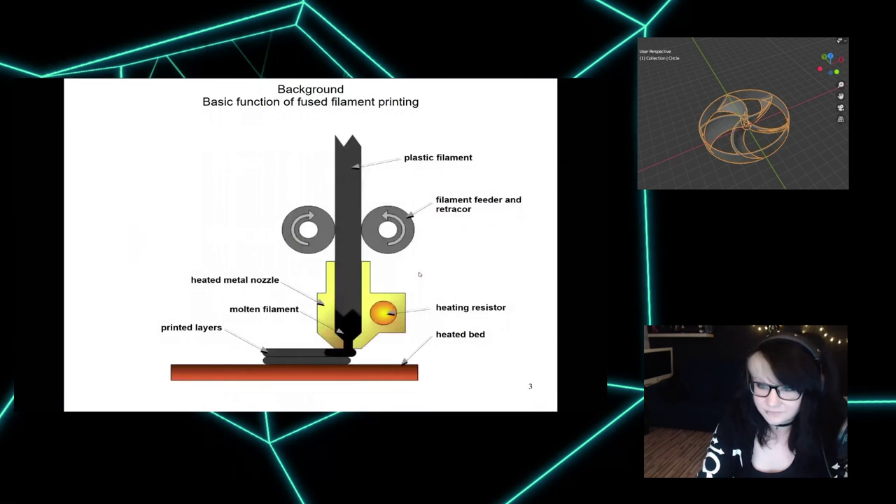
key("Right")
key("Right")
key("Right")
key("Right")
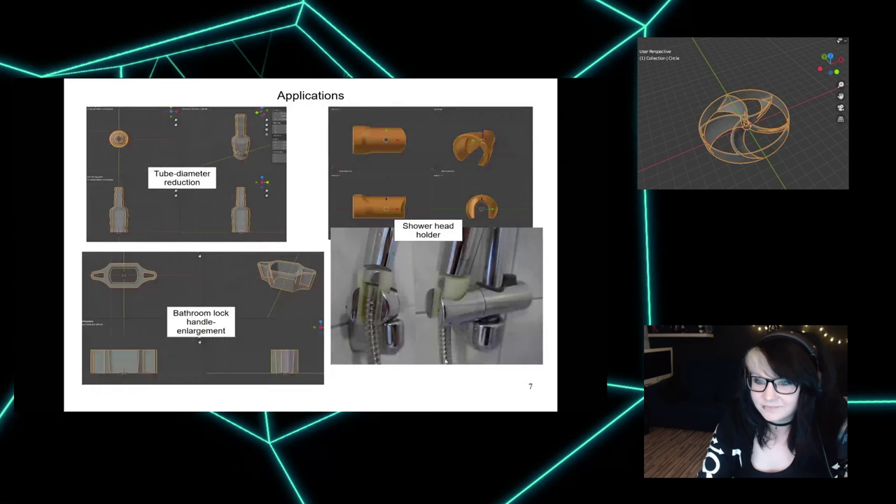